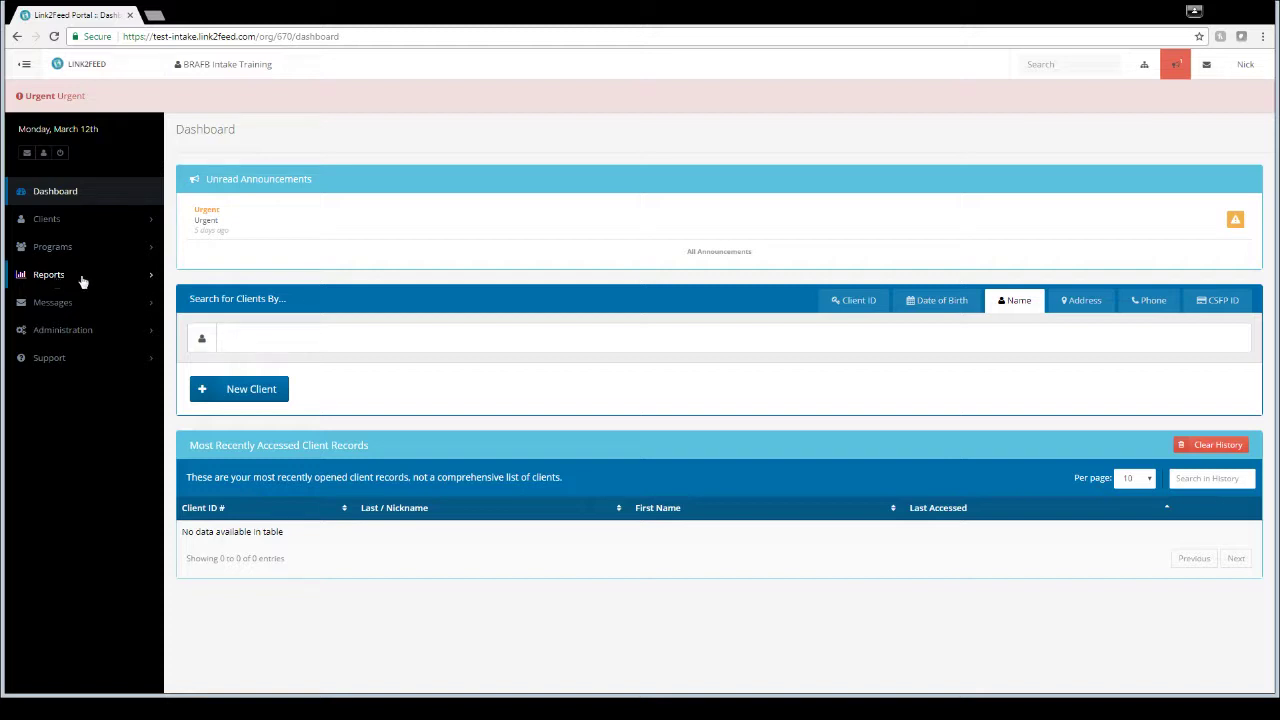
Open the selection page for creating a new report.
{"action": "left_click", "coordinate": [354, 338]}
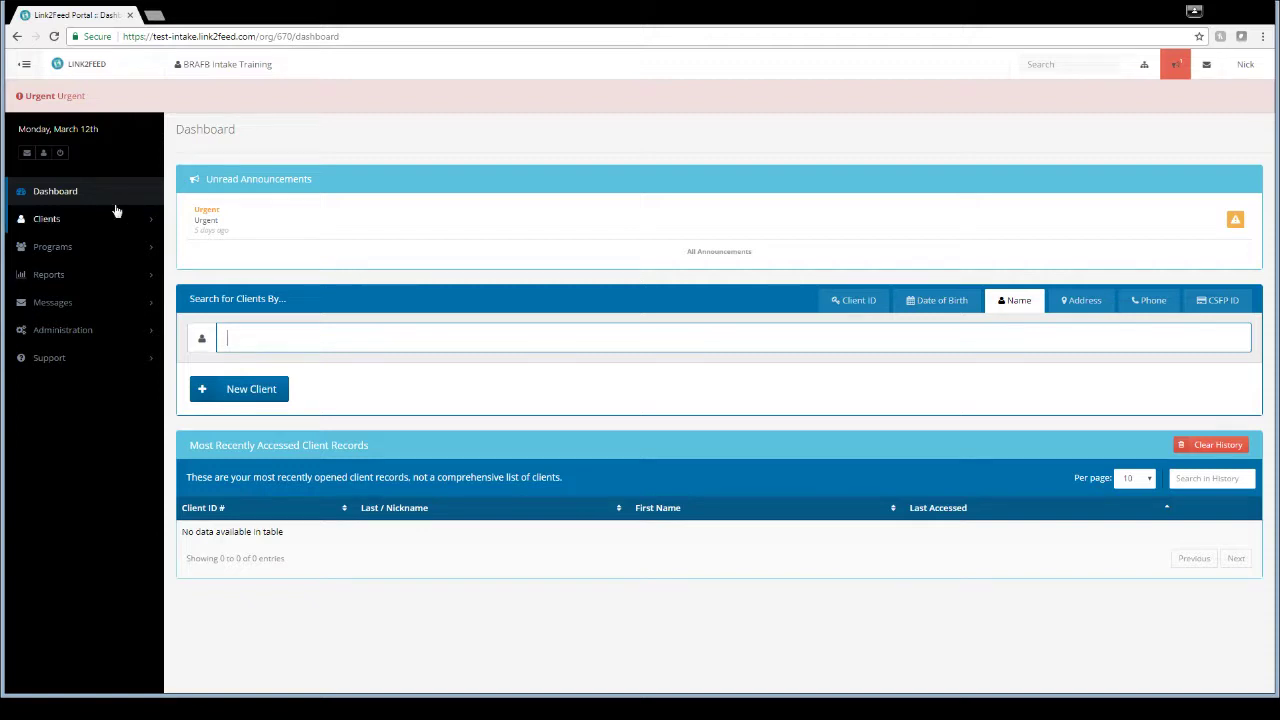
{"action": "left_click", "coordinate": [53, 282]}
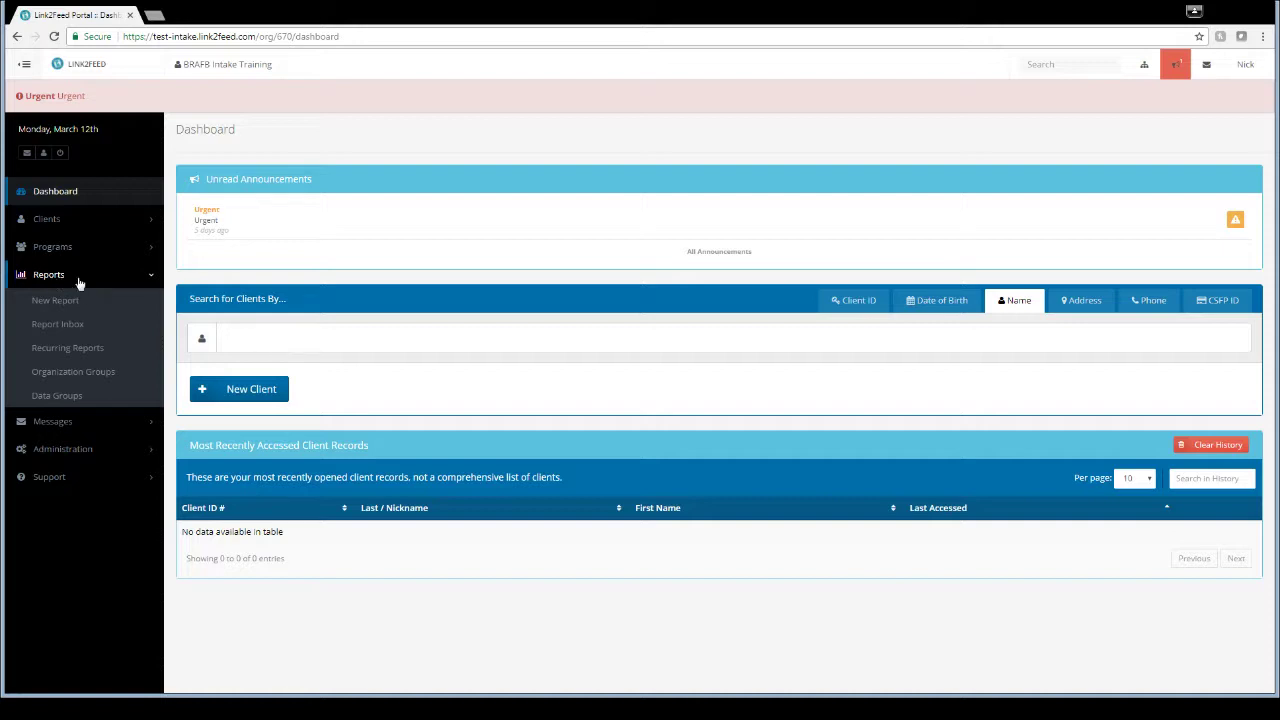
{"action": "left_click", "coordinate": [80, 284]}
{"action": "left_click", "coordinate": [80, 284]}
{"action": "left_click", "coordinate": [71, 305]}
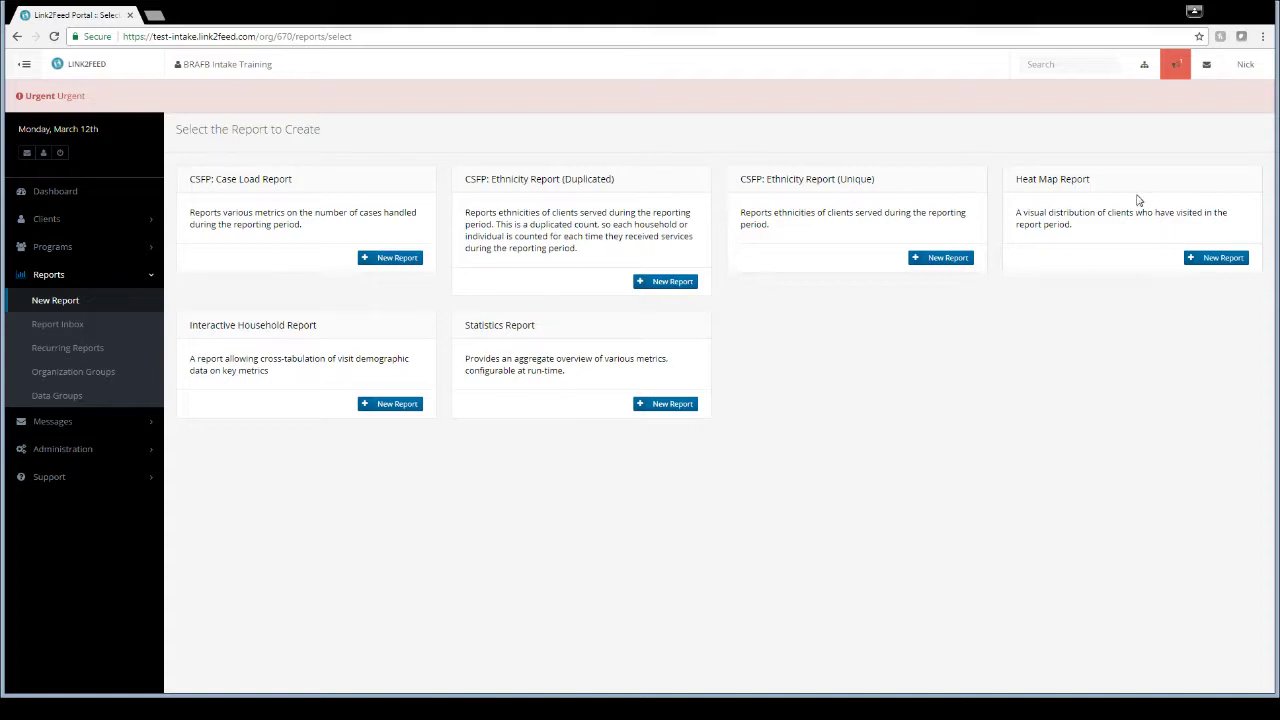
Review the available report types, including Heat Map, Interactive Household, Statistics and the CSFP reports.
{"action": "left_click_drag", "start_coordinate": [1017, 180], "coordinate": [1089, 180]}
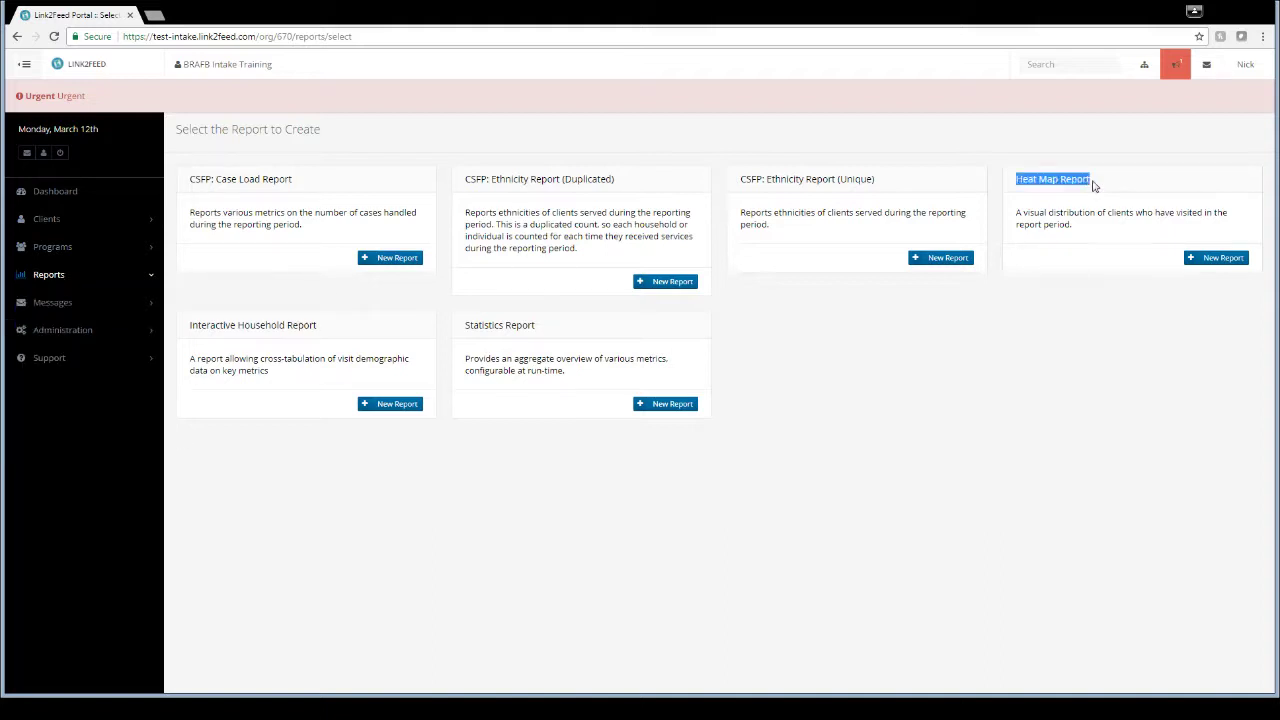
{"action": "left_click_drag", "start_coordinate": [318, 326], "coordinate": [190, 326]}
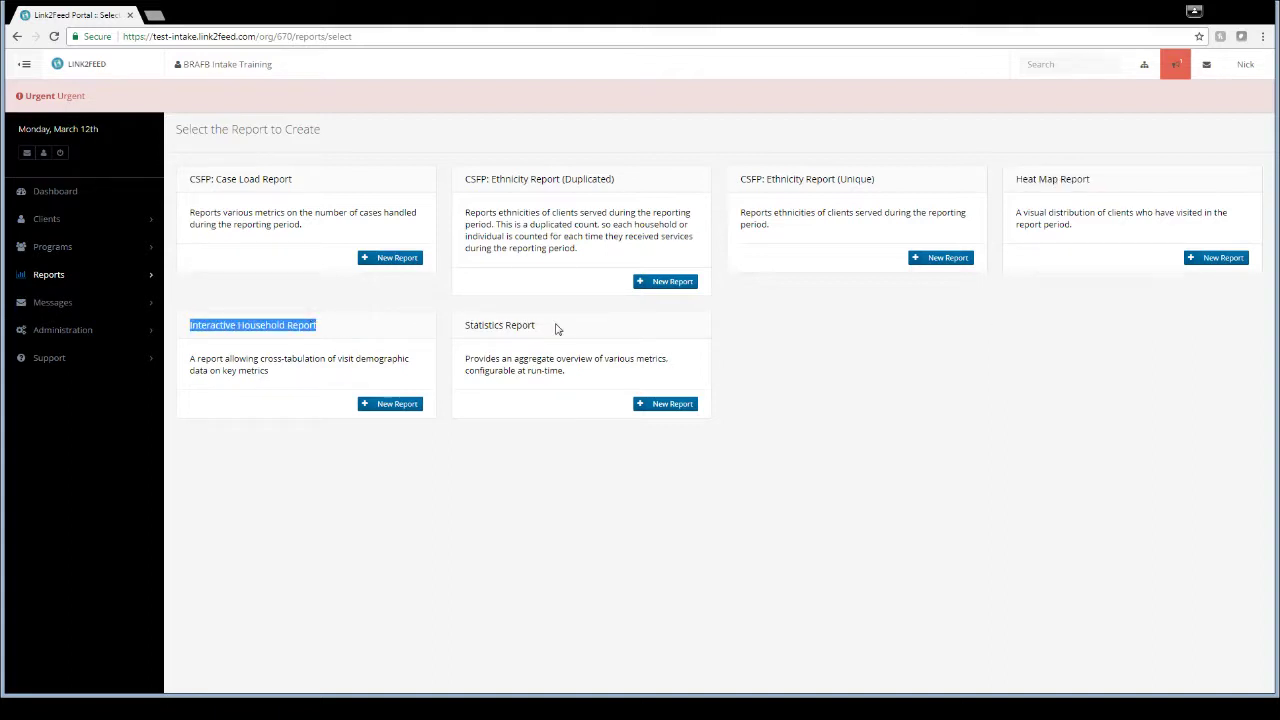
{"action": "left_click_drag", "start_coordinate": [559, 329], "coordinate": [472, 326]}
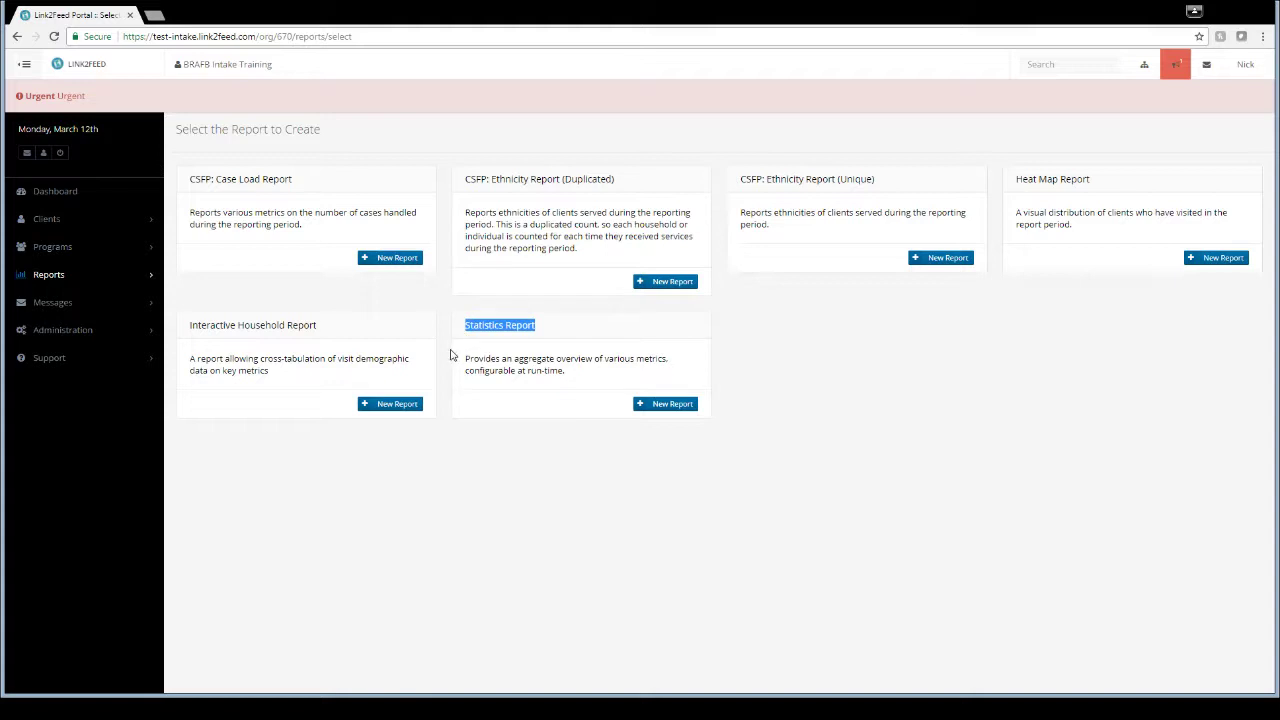
{"action": "left_click", "coordinate": [450, 350]}
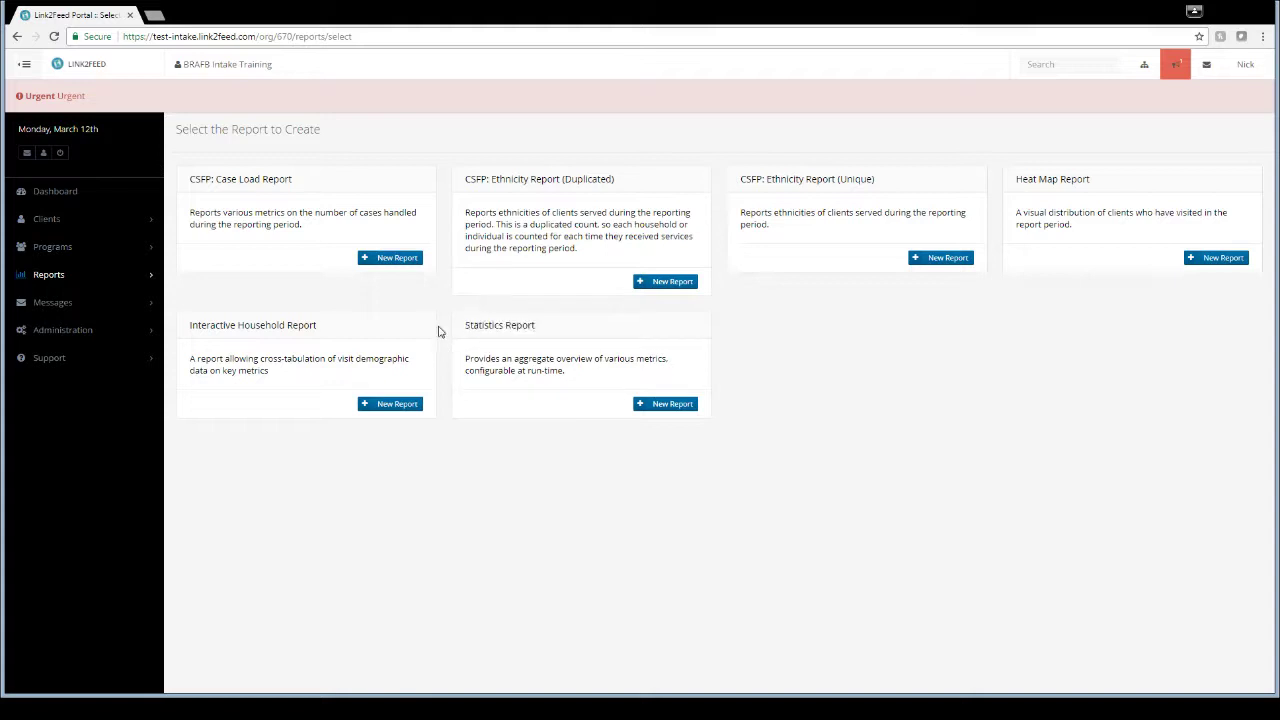
{"action": "triple_click", "coordinate": [294, 180]}
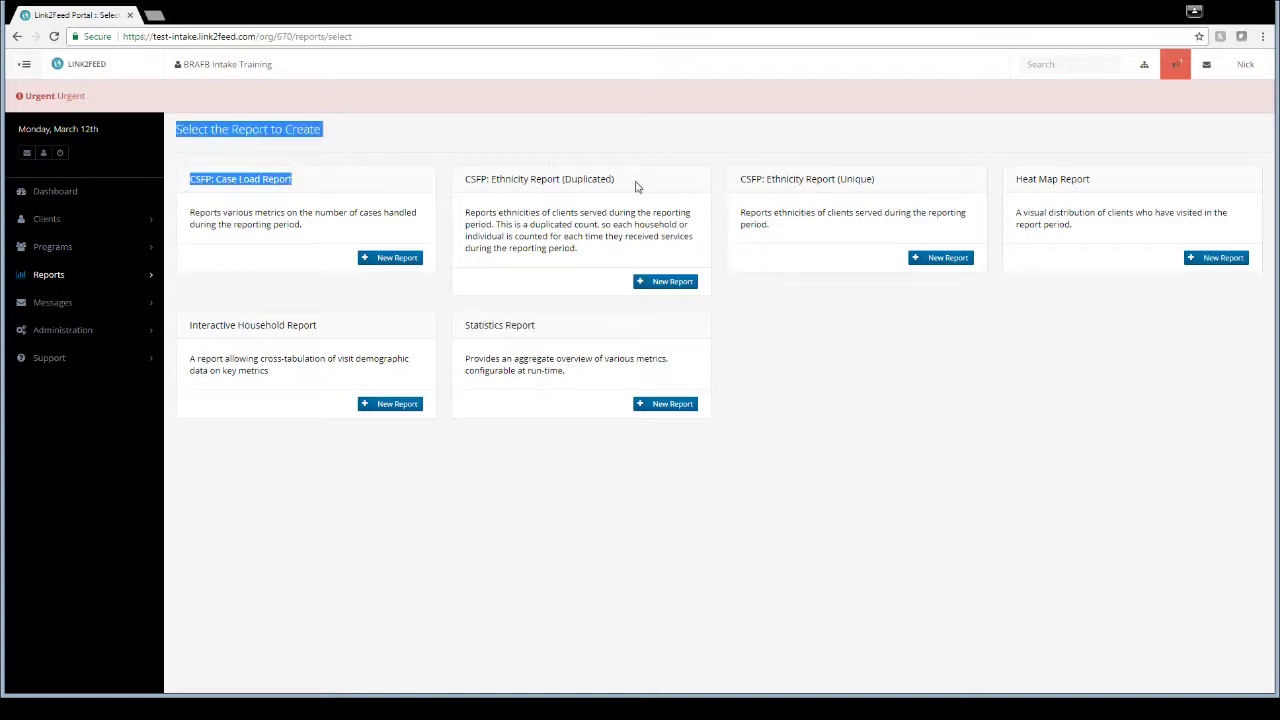
{"action": "left_click_drag", "start_coordinate": [637, 184], "coordinate": [476, 184]}
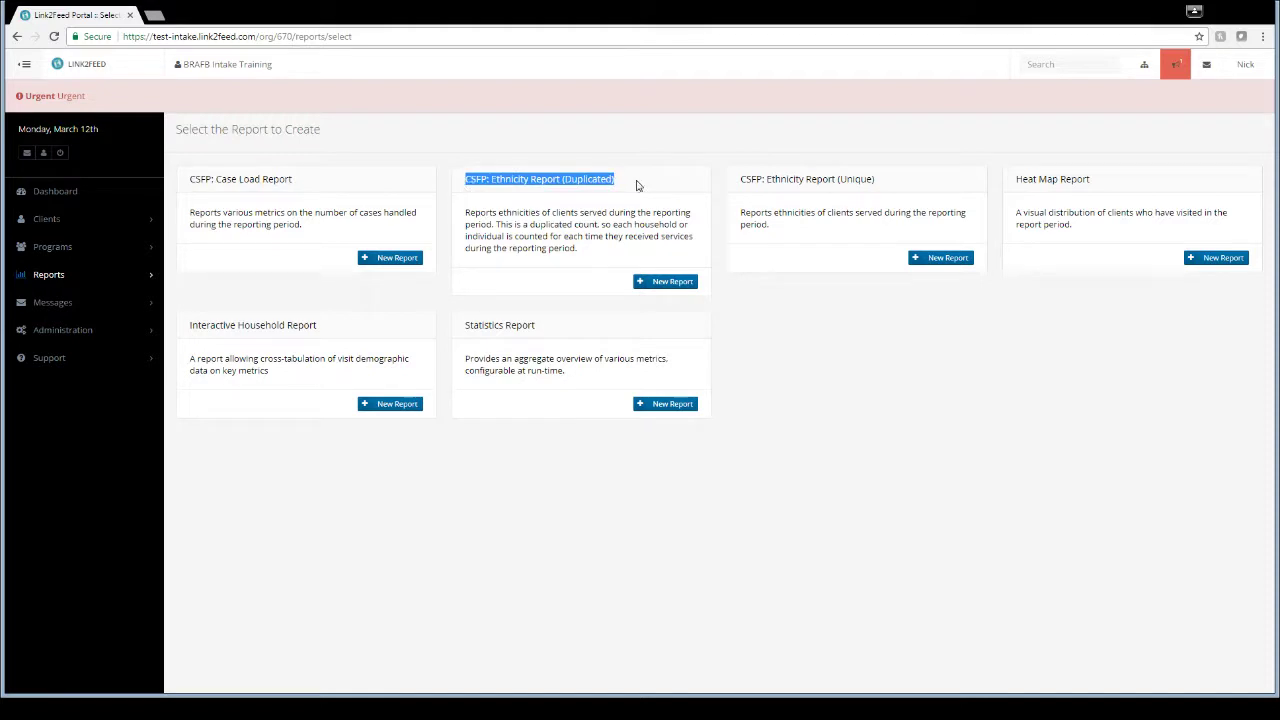
{"action": "left_click", "coordinate": [697, 190]}
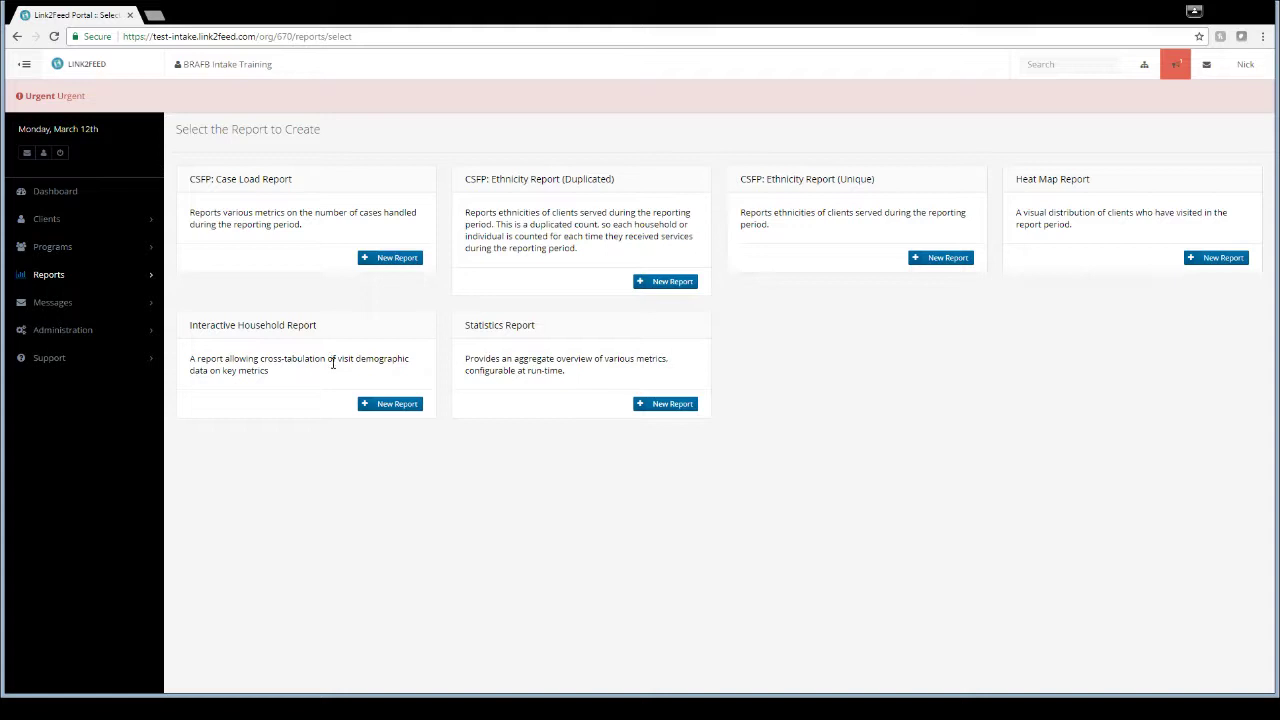
Start a new Statistics Report titled "March Stats Report" and keep it visible just for me.
{"action": "left_click", "coordinate": [659, 410]}
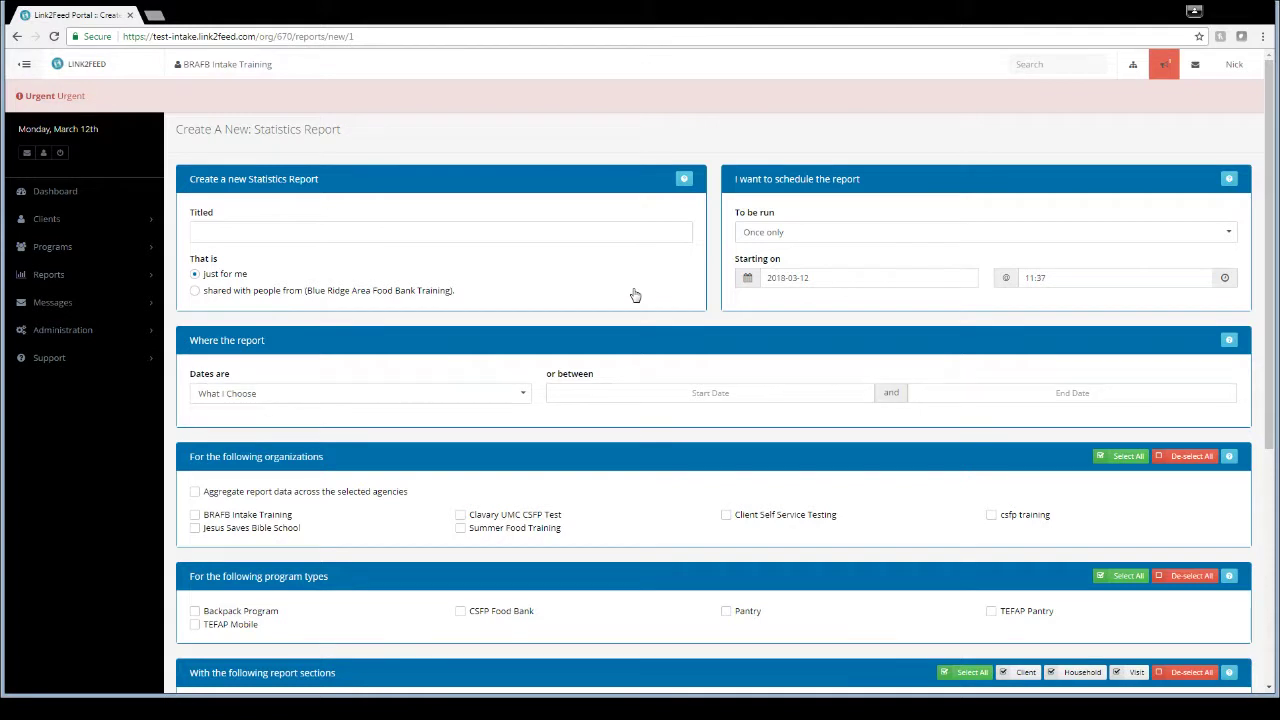
{"action": "left_click", "coordinate": [595, 234]}
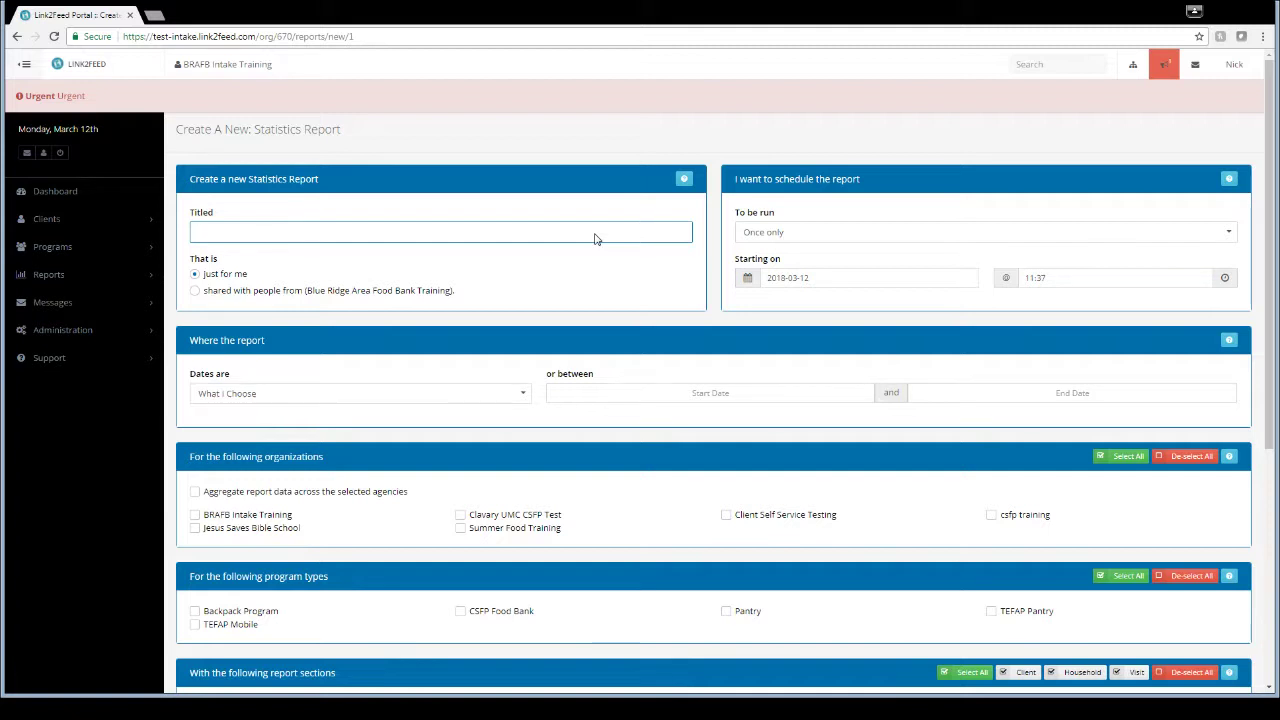
{"action": "type", "text": "March Stats Report"}
{"action": "left_click", "coordinate": [195, 294]}
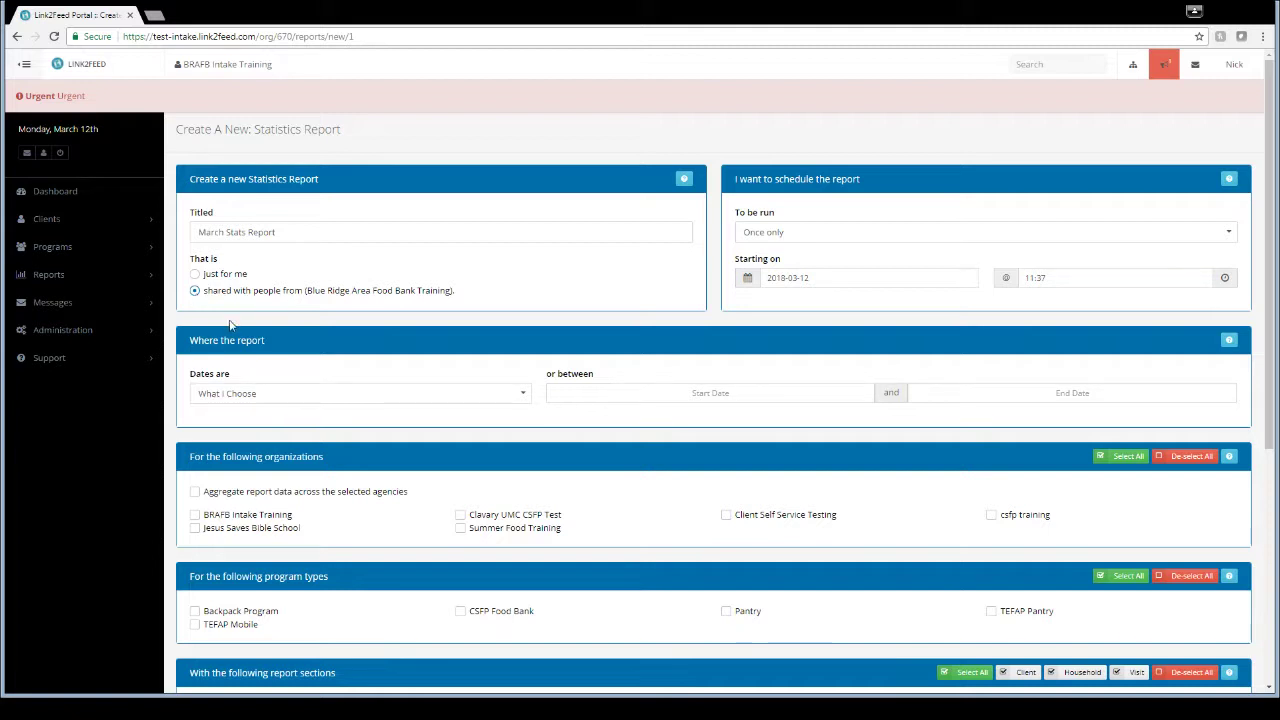
{"action": "left_click", "coordinate": [196, 276]}
Schedule the report to run once only.
{"action": "left_click", "coordinate": [845, 235]}
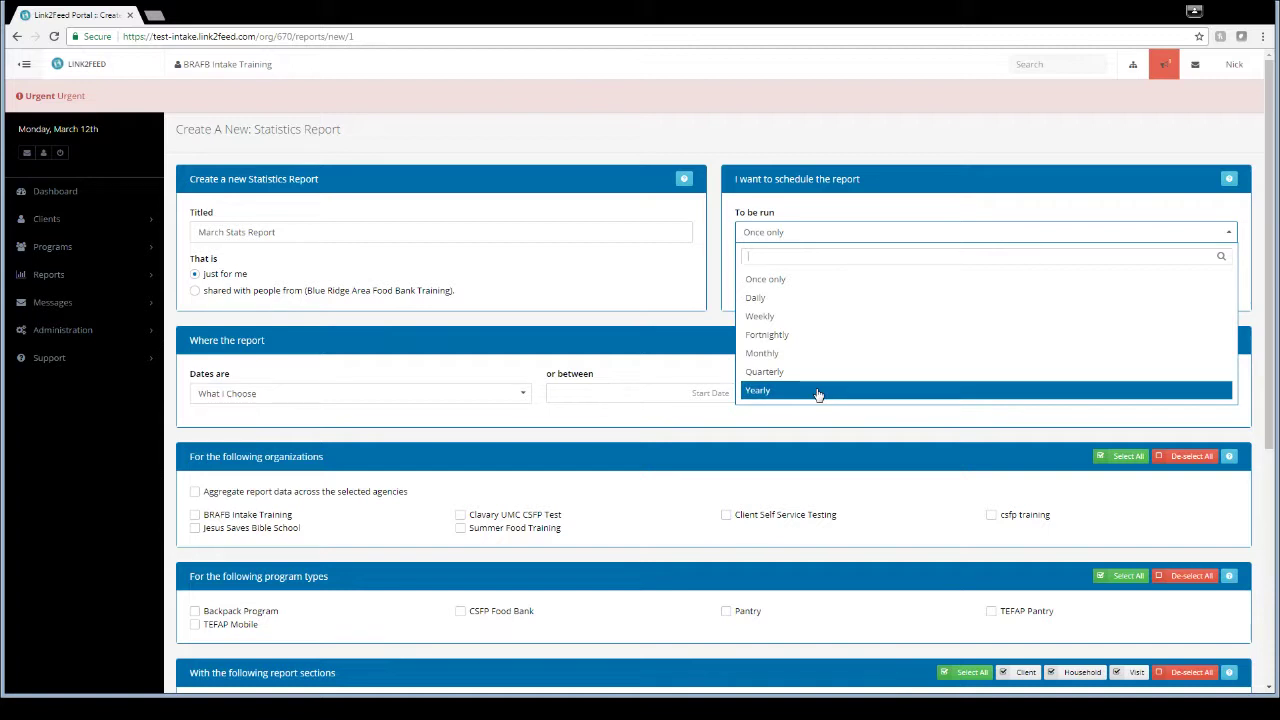
{"action": "left_click", "coordinate": [824, 281]}
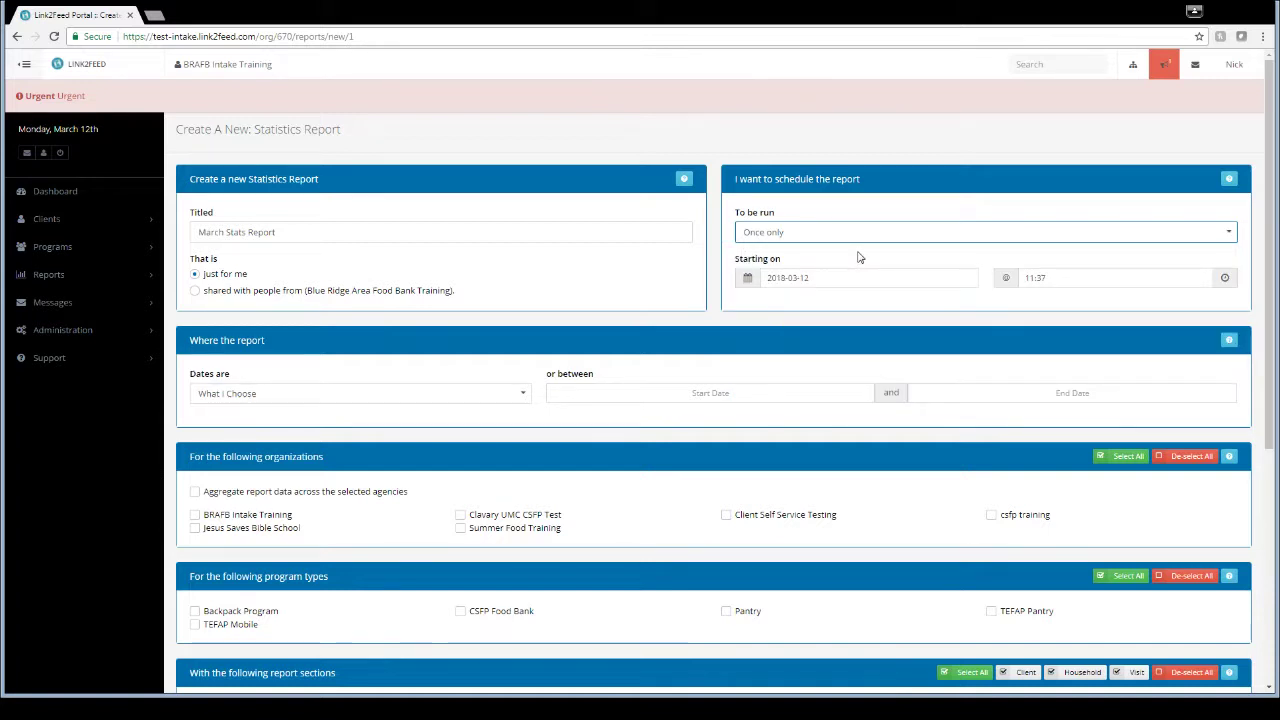
{"action": "left_click", "coordinate": [811, 278]}
{"action": "key", "text": "BackSpace"}
Set the start date of the report's date range to 2018-01-01.
{"action": "scroll", "coordinate": [716, 268], "scroll_direction": "down", "scroll_amount": 1}
{"action": "scroll", "coordinate": [716, 268], "scroll_direction": "down", "scroll_amount": 1}
{"action": "scroll", "coordinate": [714, 250], "scroll_direction": "down", "scroll_amount": 1}
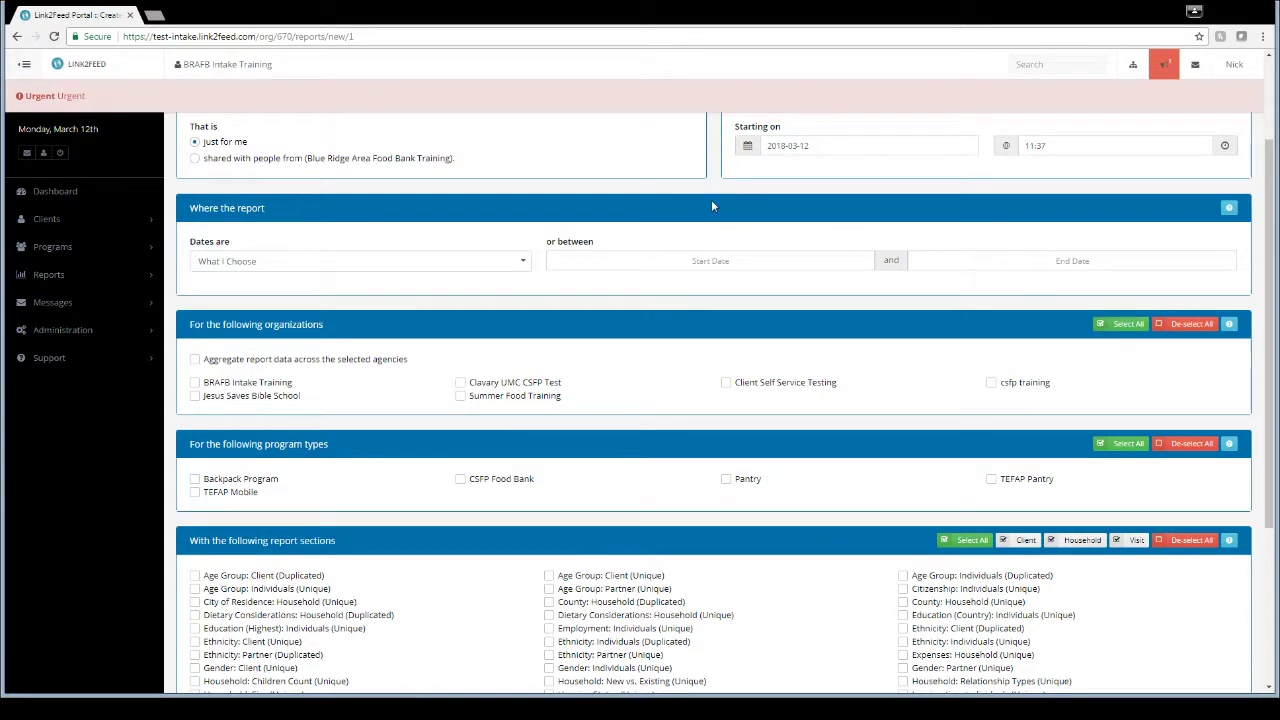
{"action": "scroll", "coordinate": [706, 202], "scroll_direction": "up", "scroll_amount": 1}
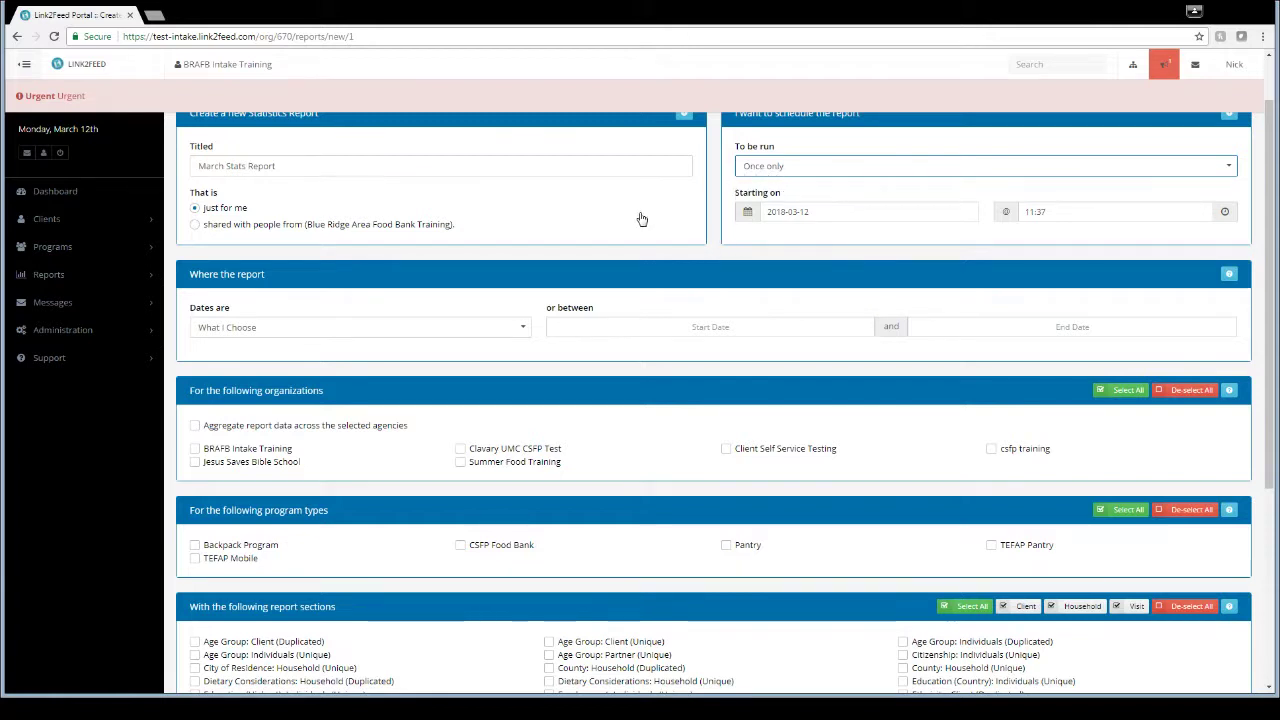
{"action": "scroll", "coordinate": [645, 235], "scroll_direction": "down", "scroll_amount": 1}
{"action": "scroll", "coordinate": [645, 240], "scroll_direction": "down", "scroll_amount": 1}
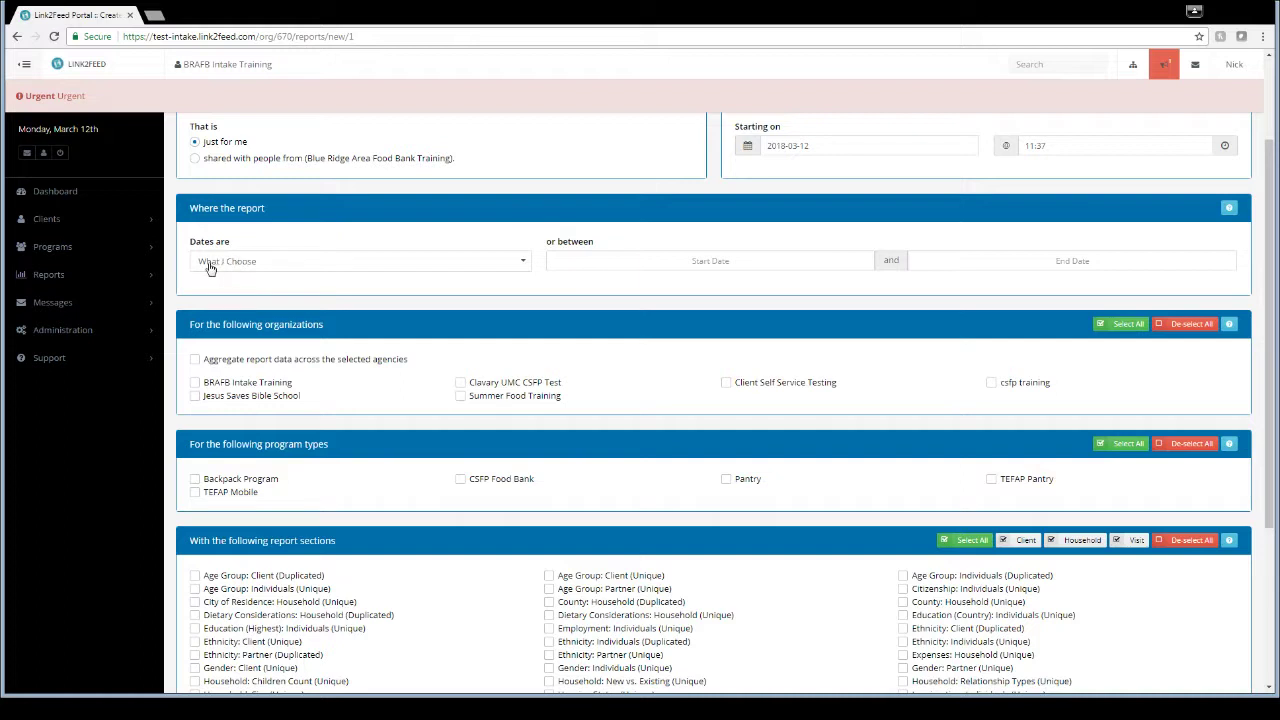
{"action": "left_click", "coordinate": [703, 265]}
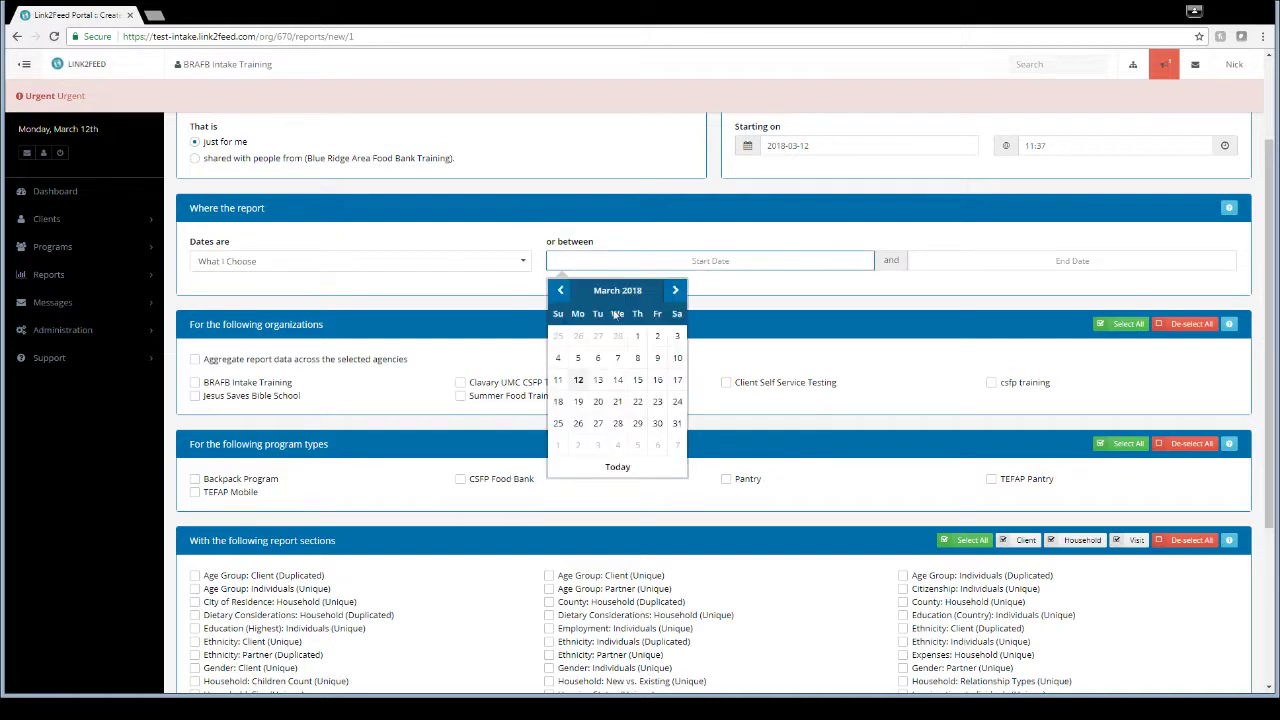
{"action": "left_click", "coordinate": [560, 290]}
{"action": "left_click", "coordinate": [560, 290]}
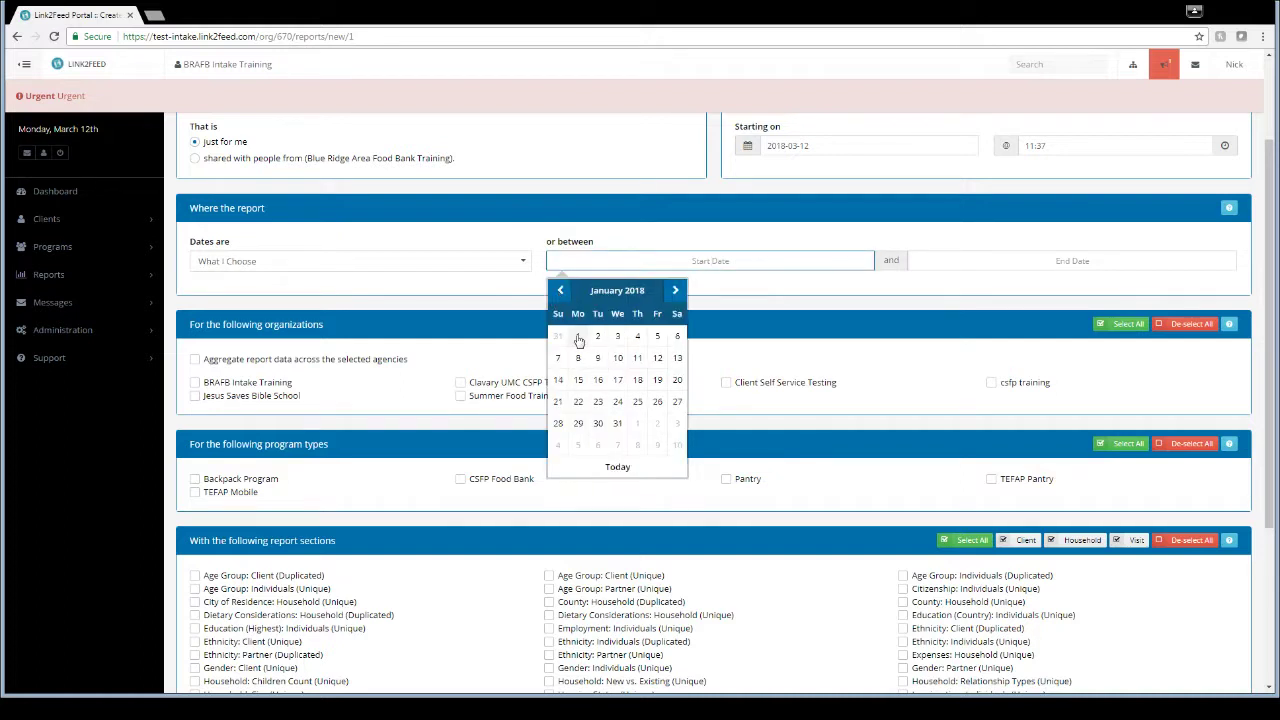
{"action": "left_click", "coordinate": [578, 336]}
Set the end date of the report's date range to 2018-03-12.
{"action": "left_click", "coordinate": [1058, 260]}
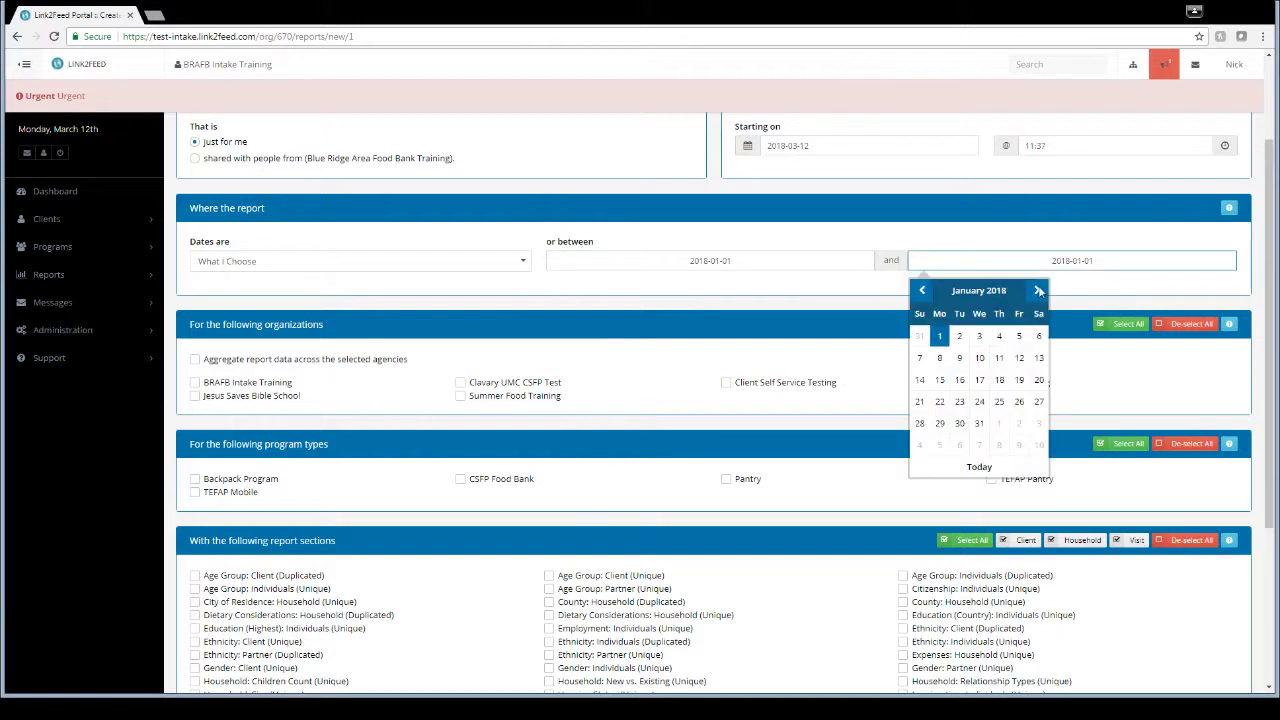
{"action": "left_click", "coordinate": [1038, 290]}
{"action": "left_click", "coordinate": [1038, 290]}
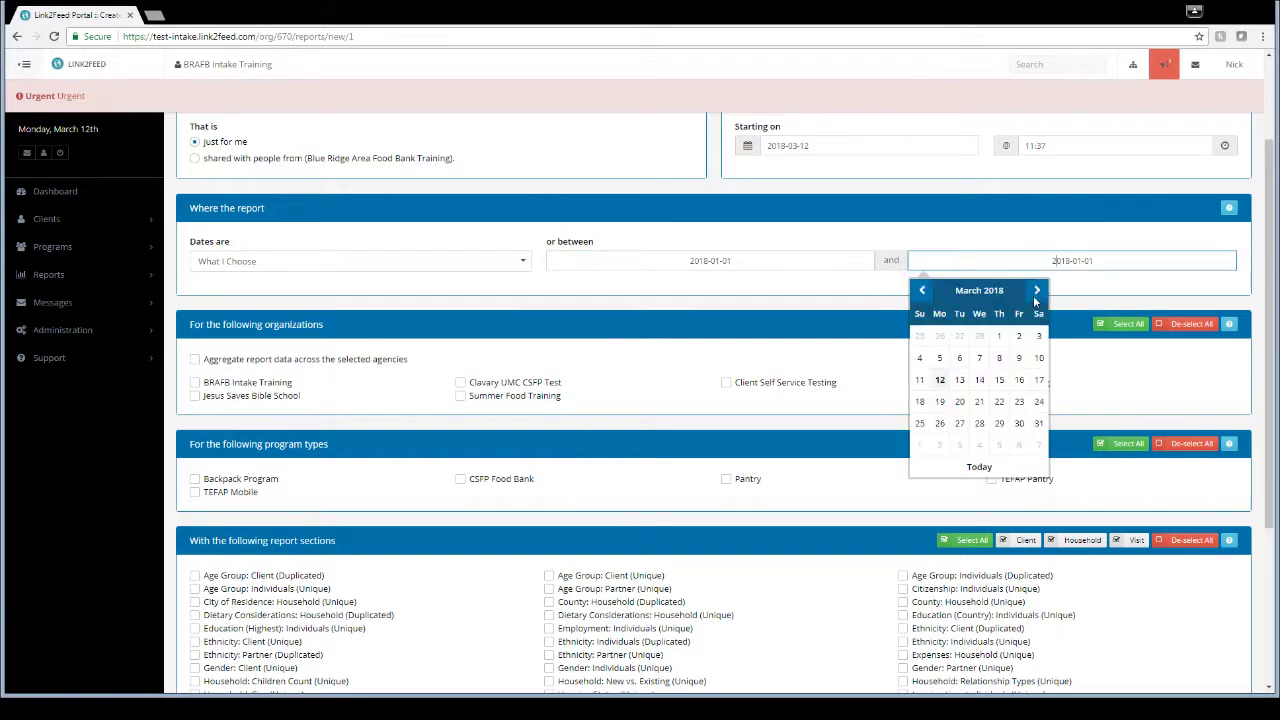
{"action": "left_click", "coordinate": [940, 381]}
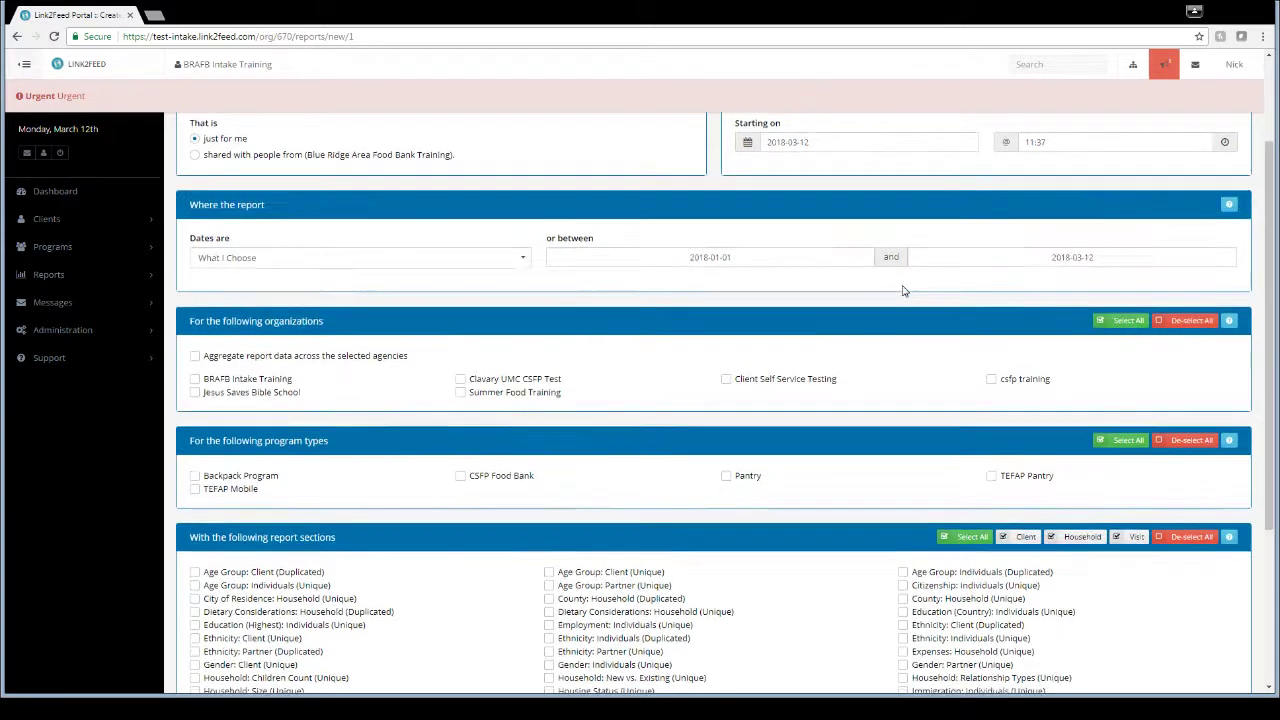
Include the BRAFB Intake Training organization and enable aggregating report data across the selected agencies.
{"action": "scroll", "coordinate": [900, 288], "scroll_direction": "down", "scroll_amount": 1}
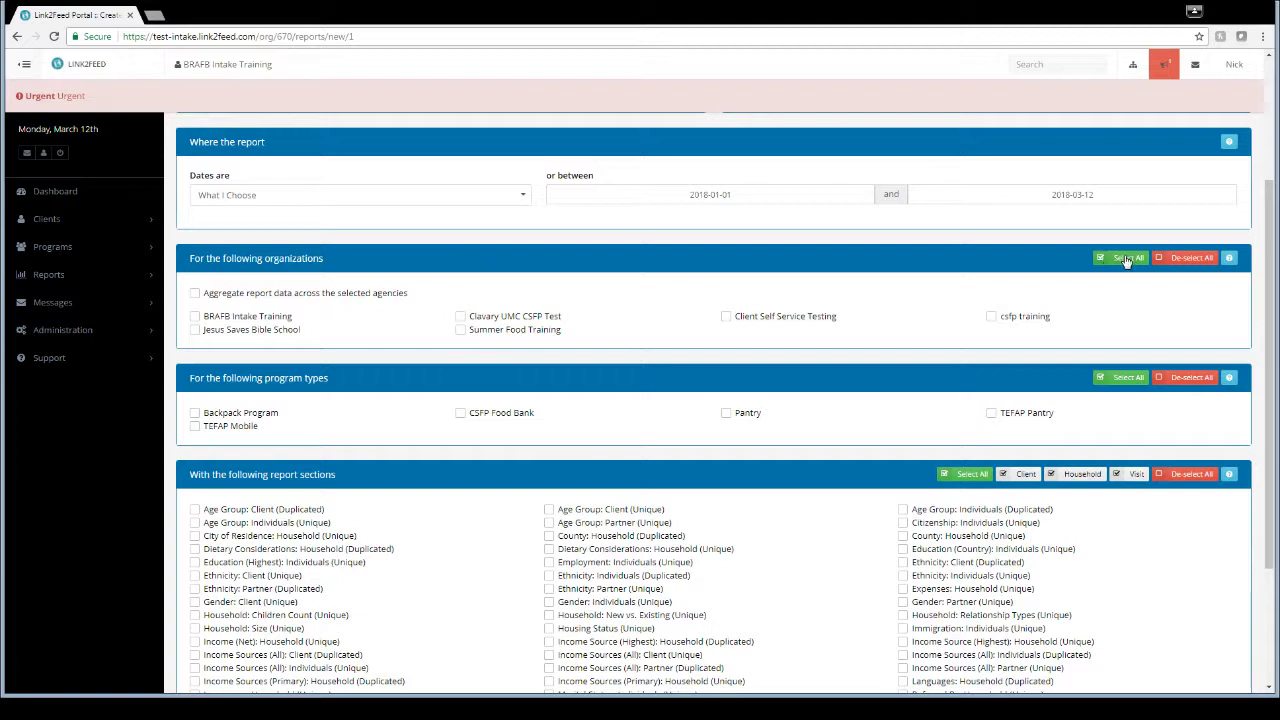
{"action": "left_click", "coordinate": [195, 317]}
{"action": "left_click", "coordinate": [195, 294]}
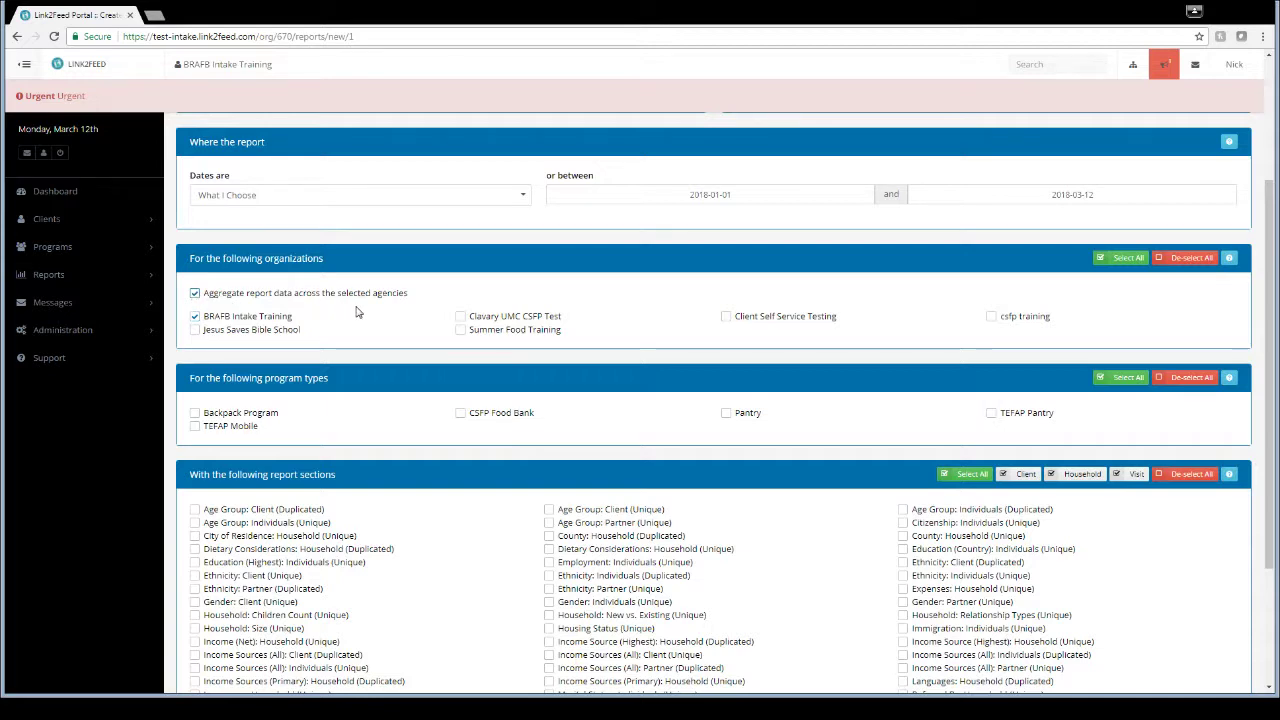
{"action": "scroll", "coordinate": [356, 306], "scroll_direction": "down", "scroll_amount": 1}
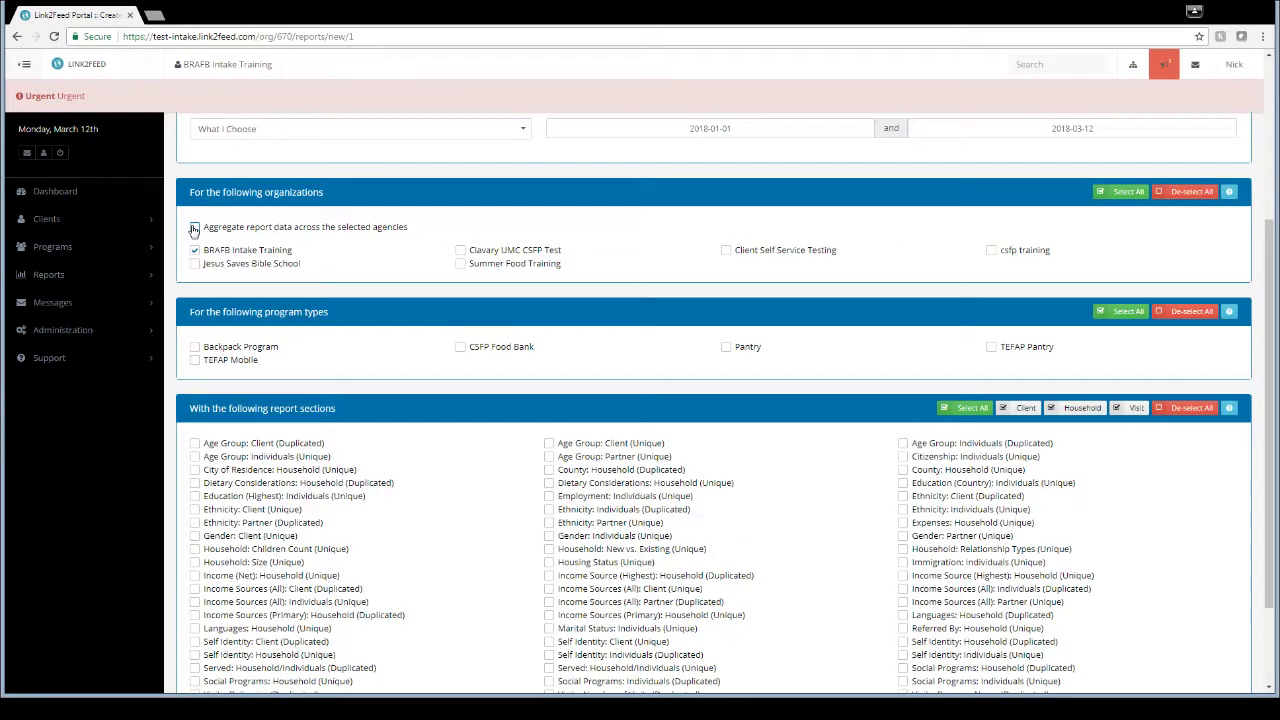
{"action": "triple_click", "coordinate": [232, 230]}
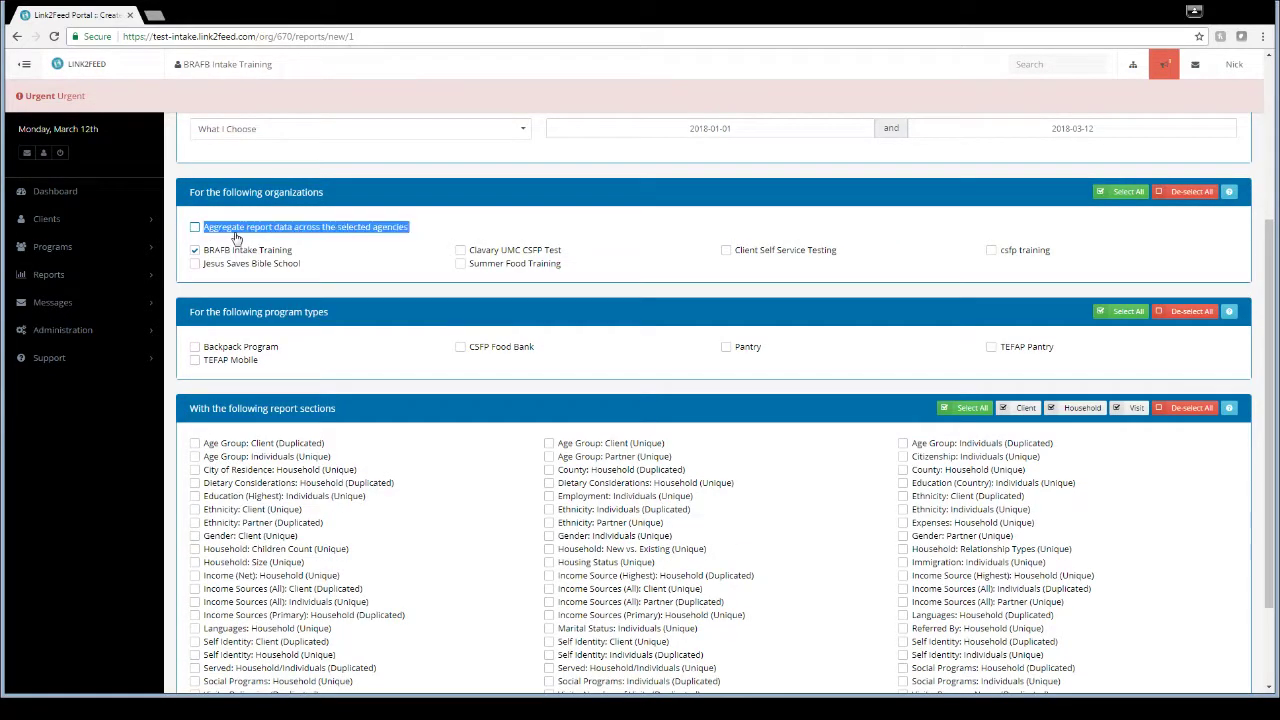
{"action": "left_click", "coordinate": [195, 229]}
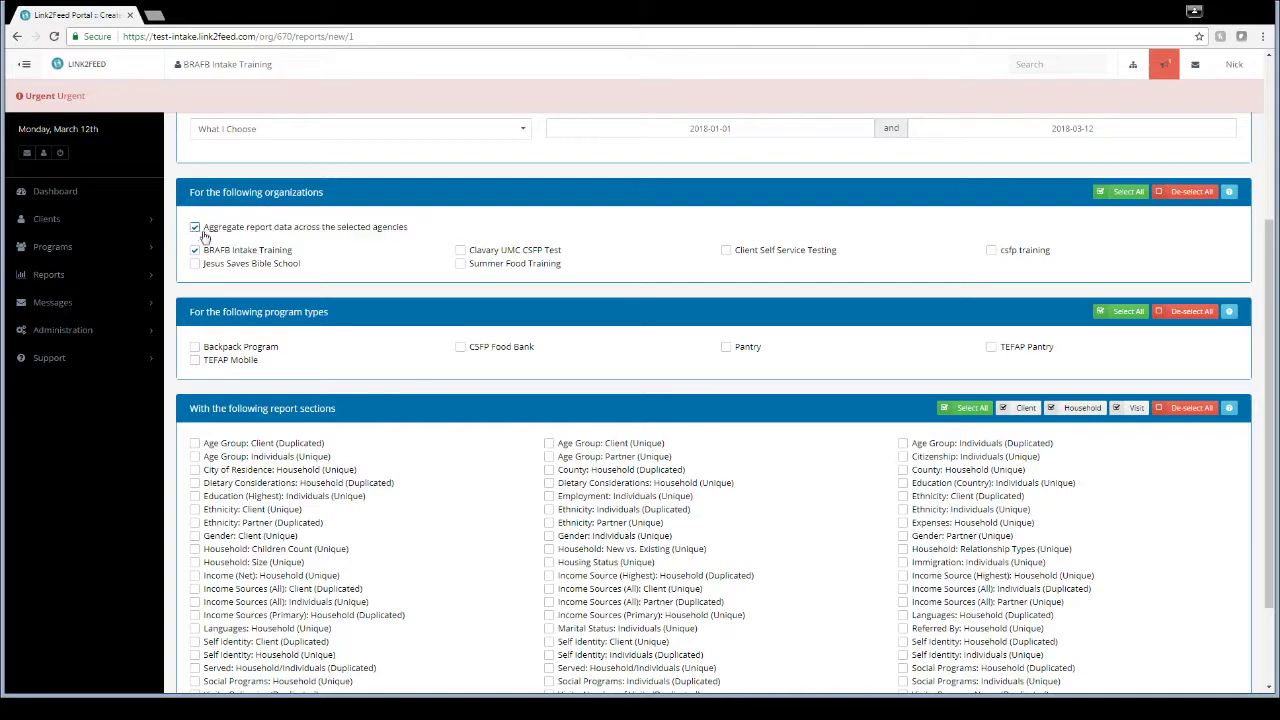
Include all program types and all report sections in the report.
{"action": "scroll", "coordinate": [360, 275], "scroll_direction": "down", "scroll_amount": 1}
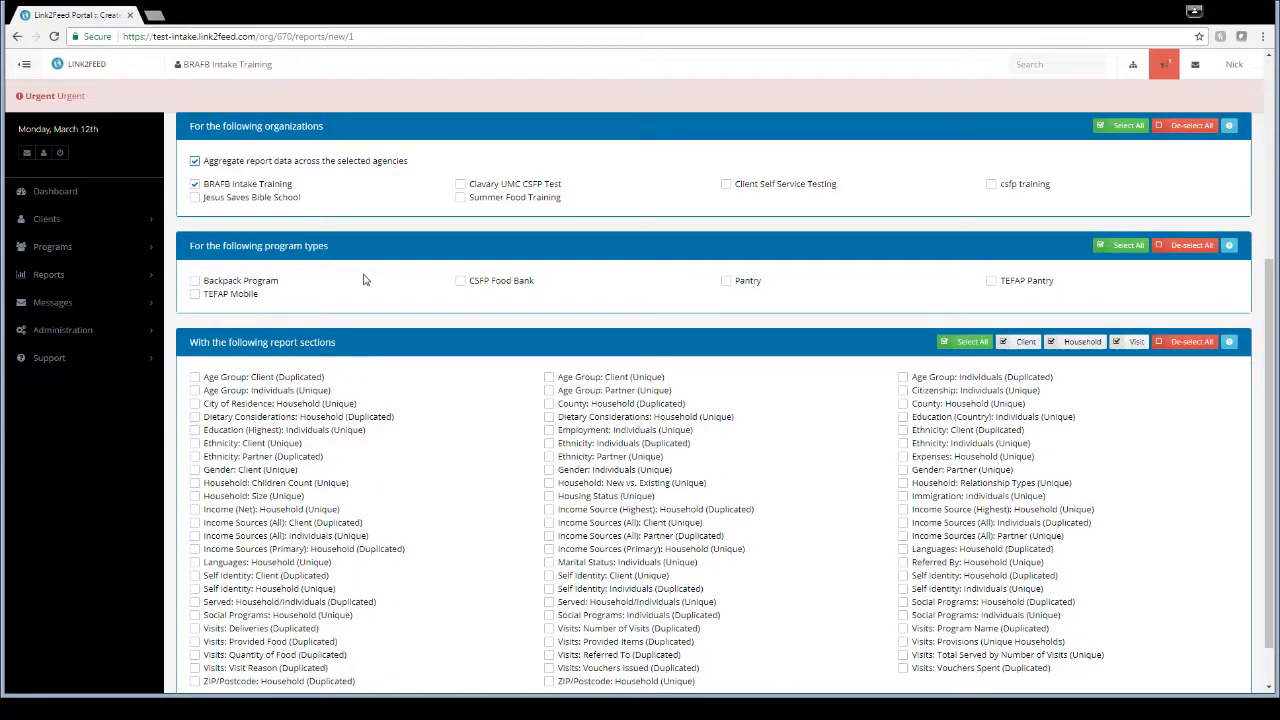
{"action": "scroll", "coordinate": [357, 268], "scroll_direction": "down", "scroll_amount": 1}
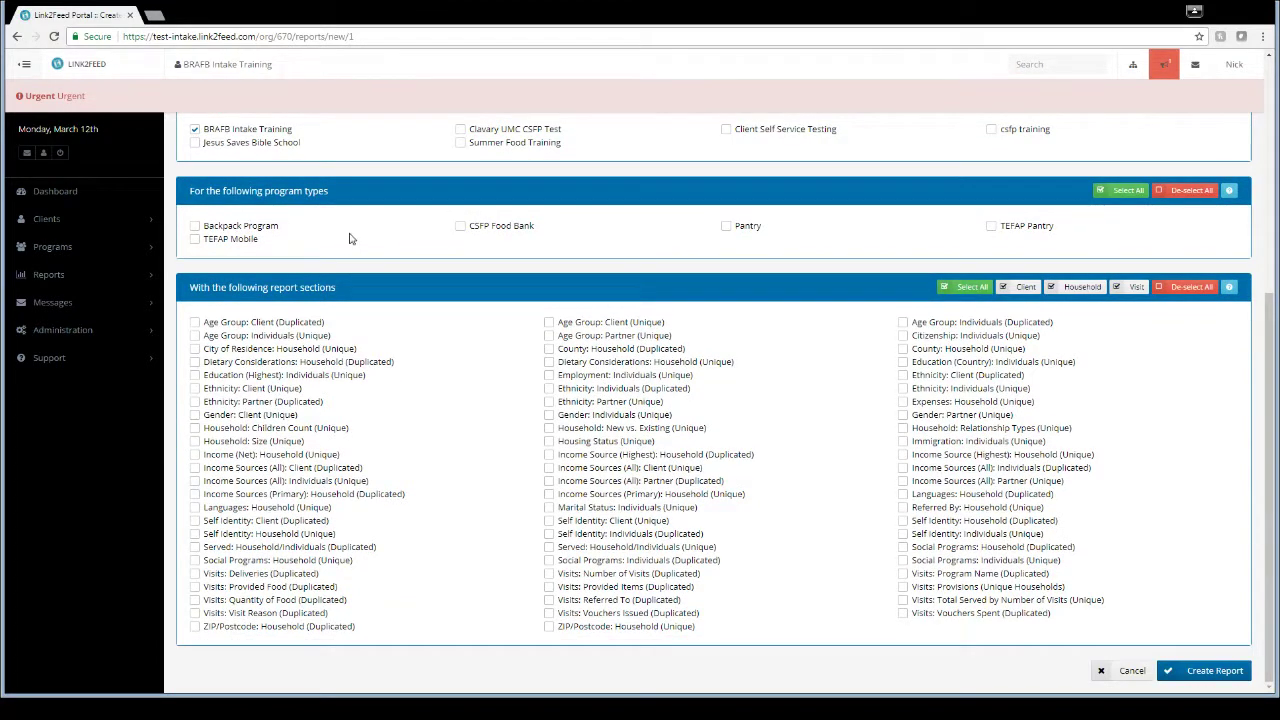
{"action": "left_click", "coordinate": [991, 227]}
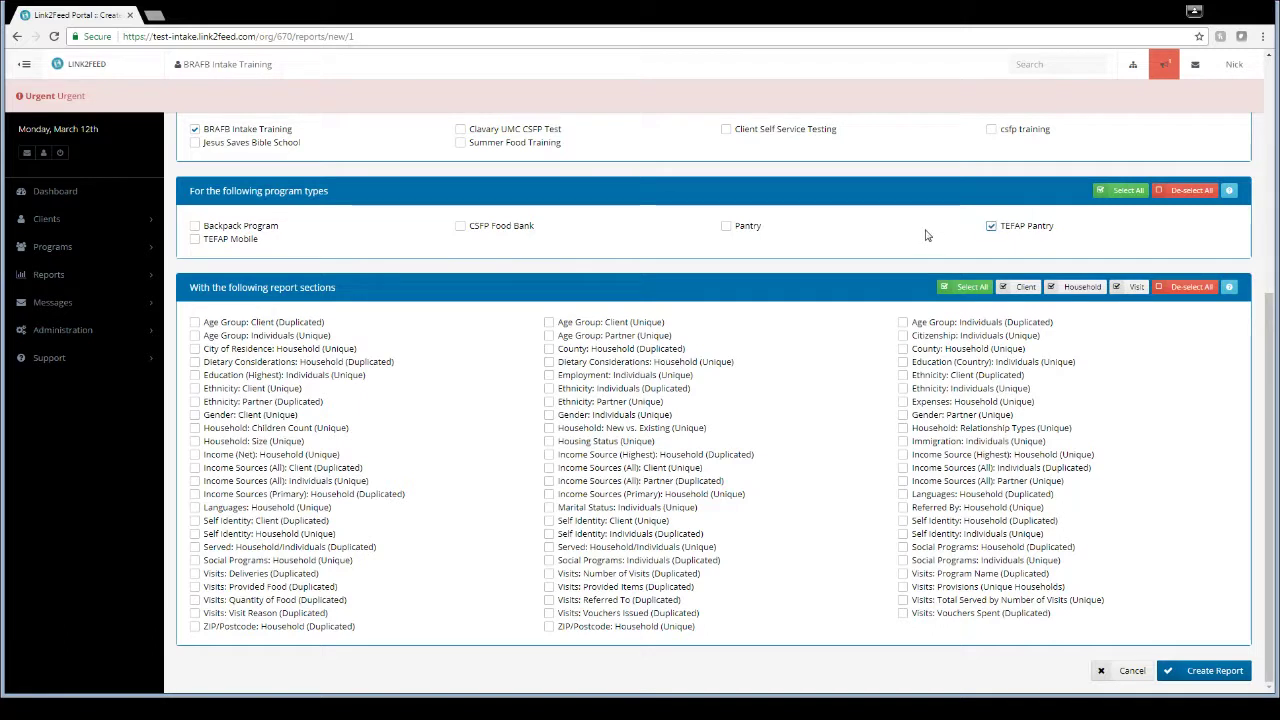
{"action": "left_click", "coordinate": [991, 227]}
{"action": "left_click", "coordinate": [726, 229]}
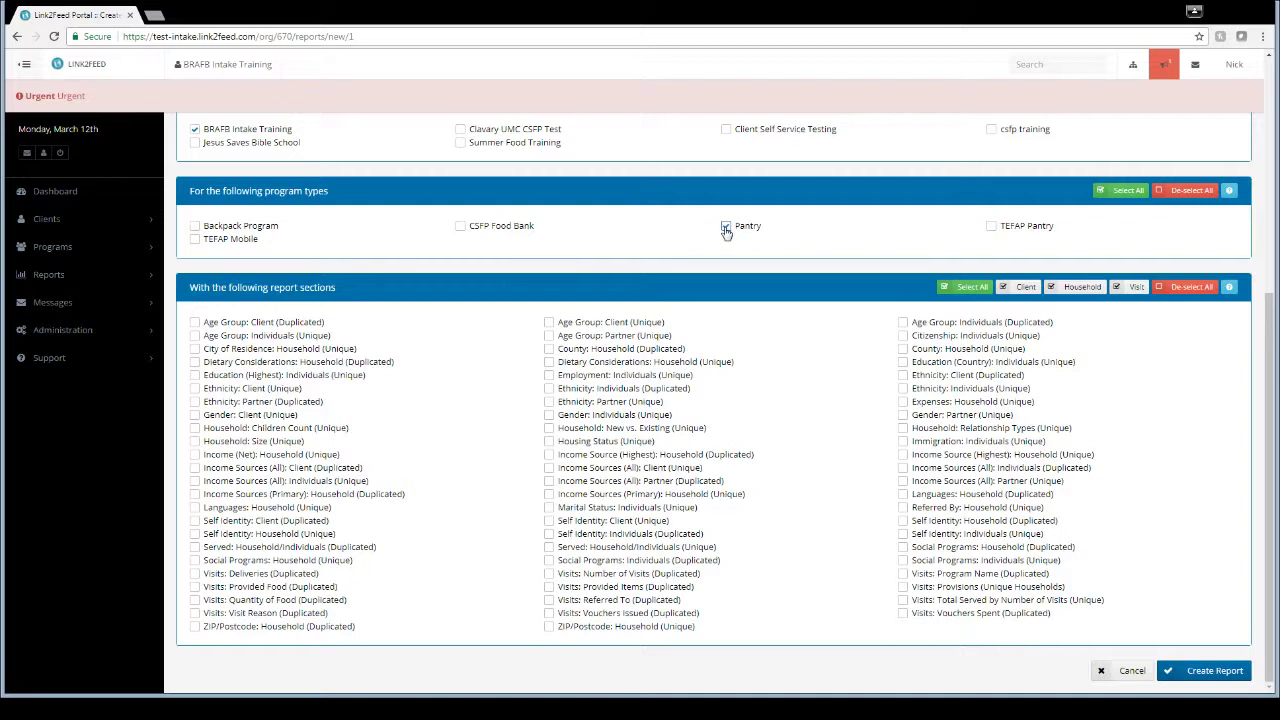
{"action": "left_click", "coordinate": [726, 229]}
{"action": "left_click", "coordinate": [460, 228]}
{"action": "left_click", "coordinate": [1115, 197]}
{"action": "left_click", "coordinate": [952, 288]}
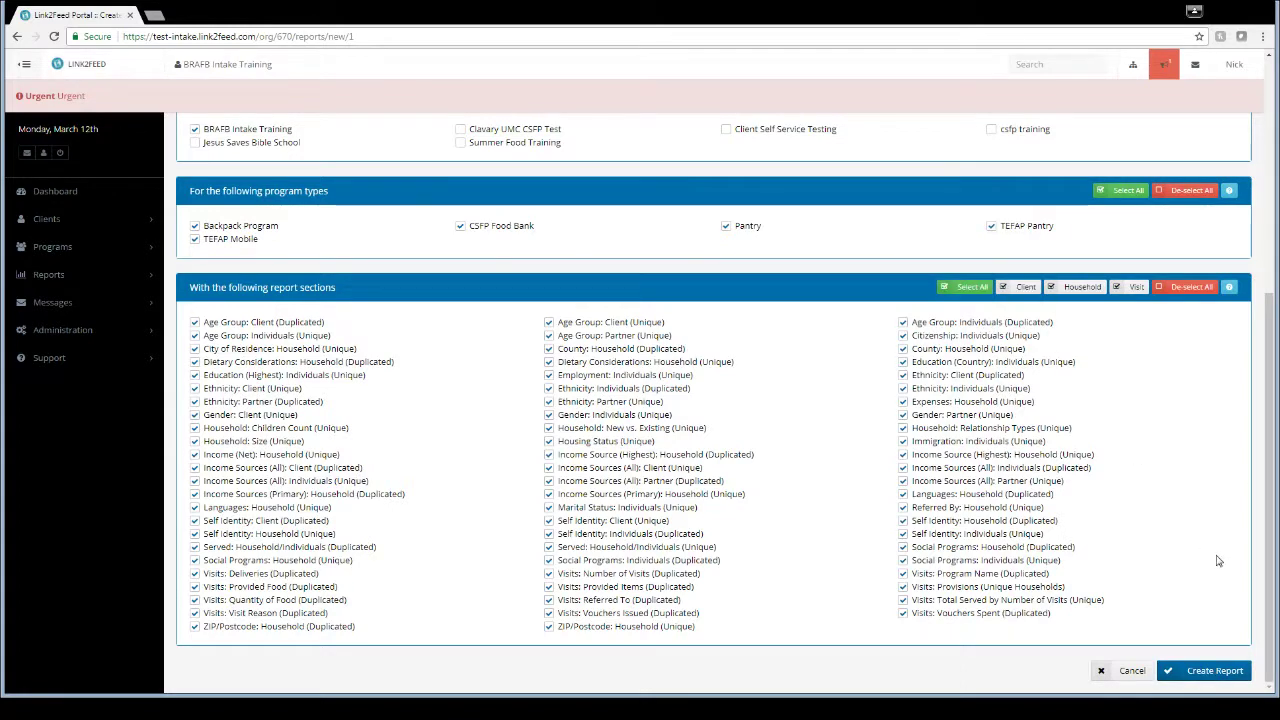
Create the report and refresh the report list to update its status.
{"action": "left_click", "coordinate": [1202, 678]}
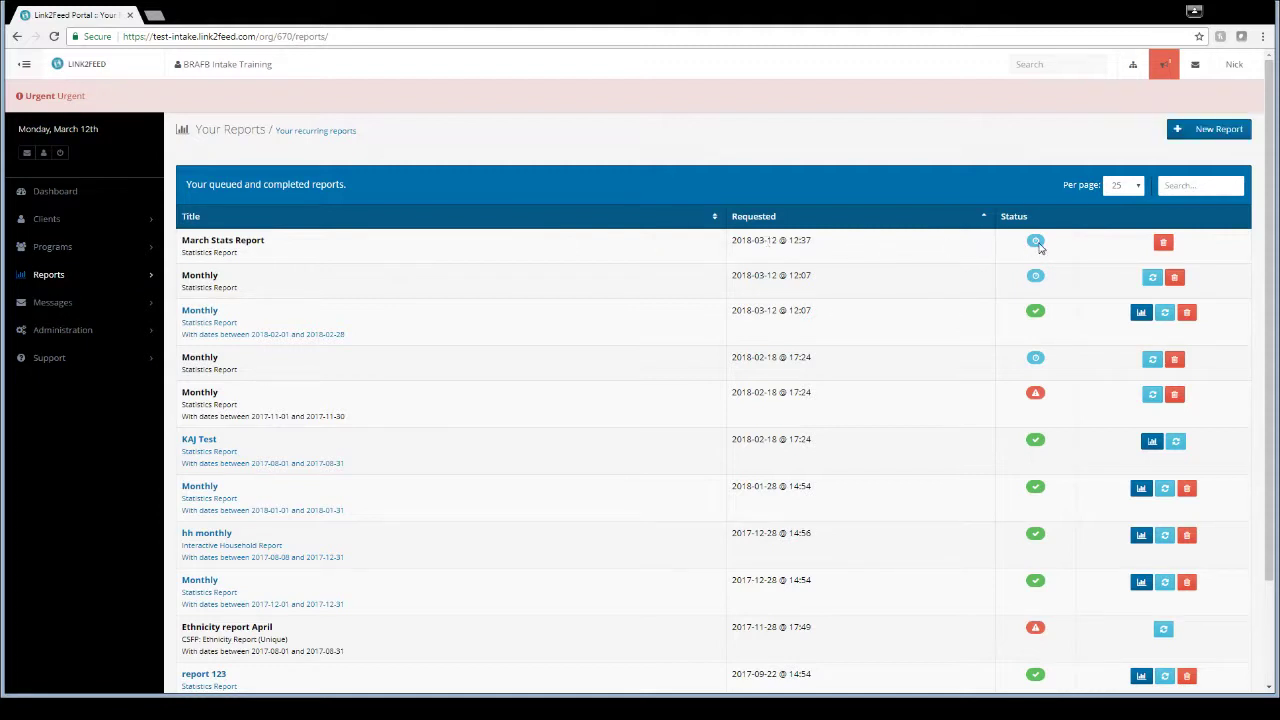
{"action": "left_click", "coordinate": [55, 37]}
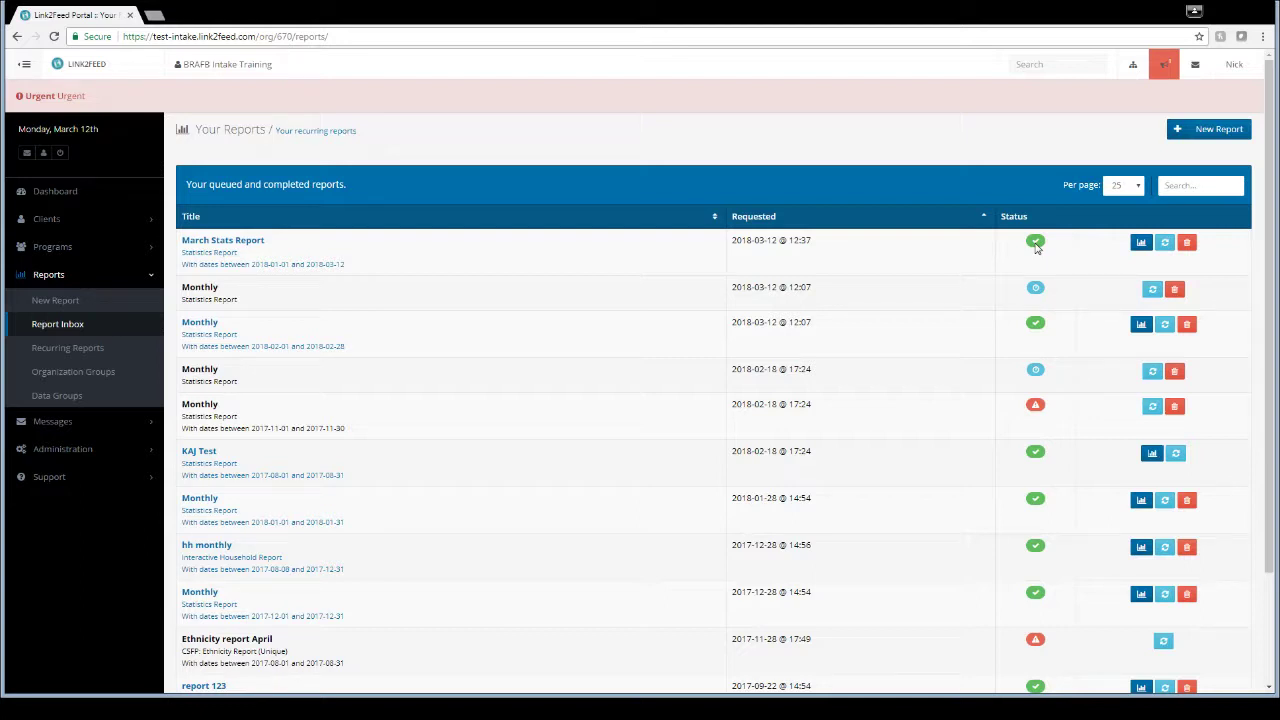
Open the completed March Stats Report from the list of queued and completed reports.
{"action": "left_click", "coordinate": [1141, 246]}
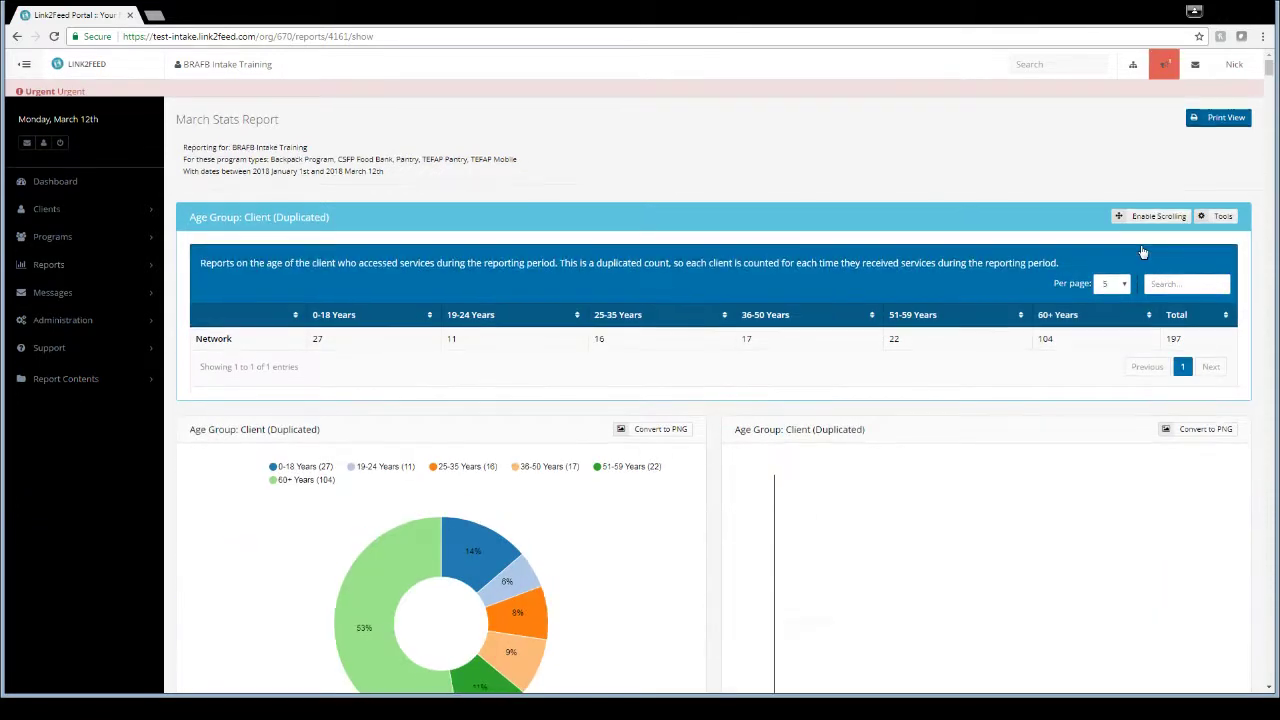
{"action": "left_click", "coordinate": [1136, 225]}
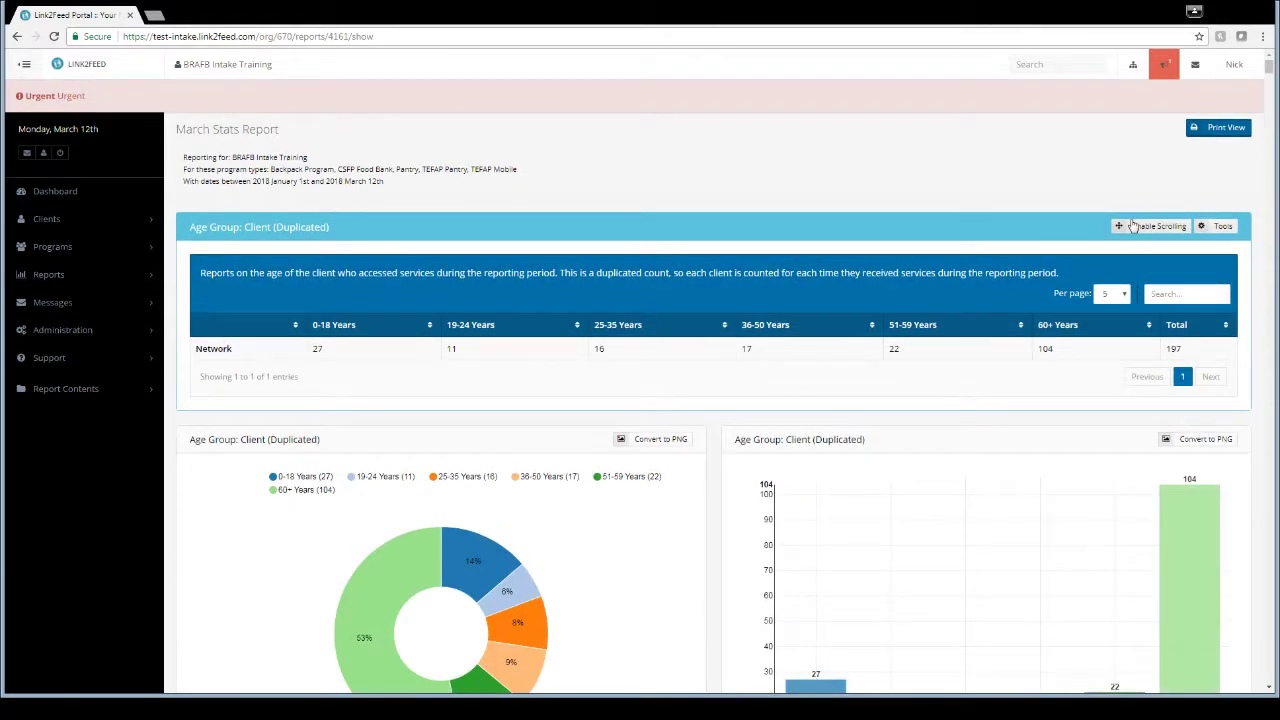
{"action": "mouse_move", "coordinate": [1220, 600]}
{"action": "scroll", "coordinate": [911, 260], "scroll_direction": "down", "scroll_amount": 1}
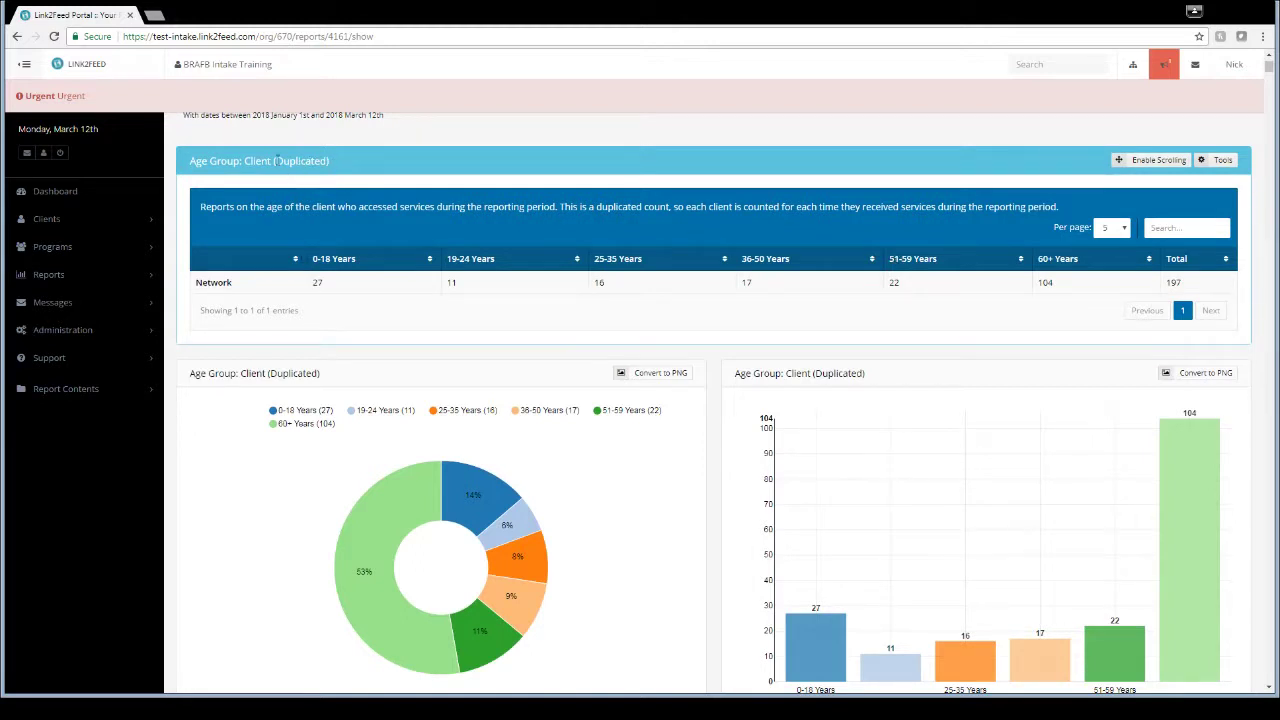
Examine the Age Group: Client (Duplicated) section, including its count type, description, table and charts.
{"action": "left_click_drag", "start_coordinate": [276, 160], "coordinate": [329, 161]}
{"action": "left_click", "coordinate": [386, 173]}
{"action": "scroll", "coordinate": [495, 198], "scroll_direction": "down", "scroll_amount": 1}
{"action": "scroll", "coordinate": [522, 190], "scroll_direction": "up", "scroll_amount": 1}
{"action": "scroll", "coordinate": [899, 274], "scroll_direction": "down", "scroll_amount": 2}
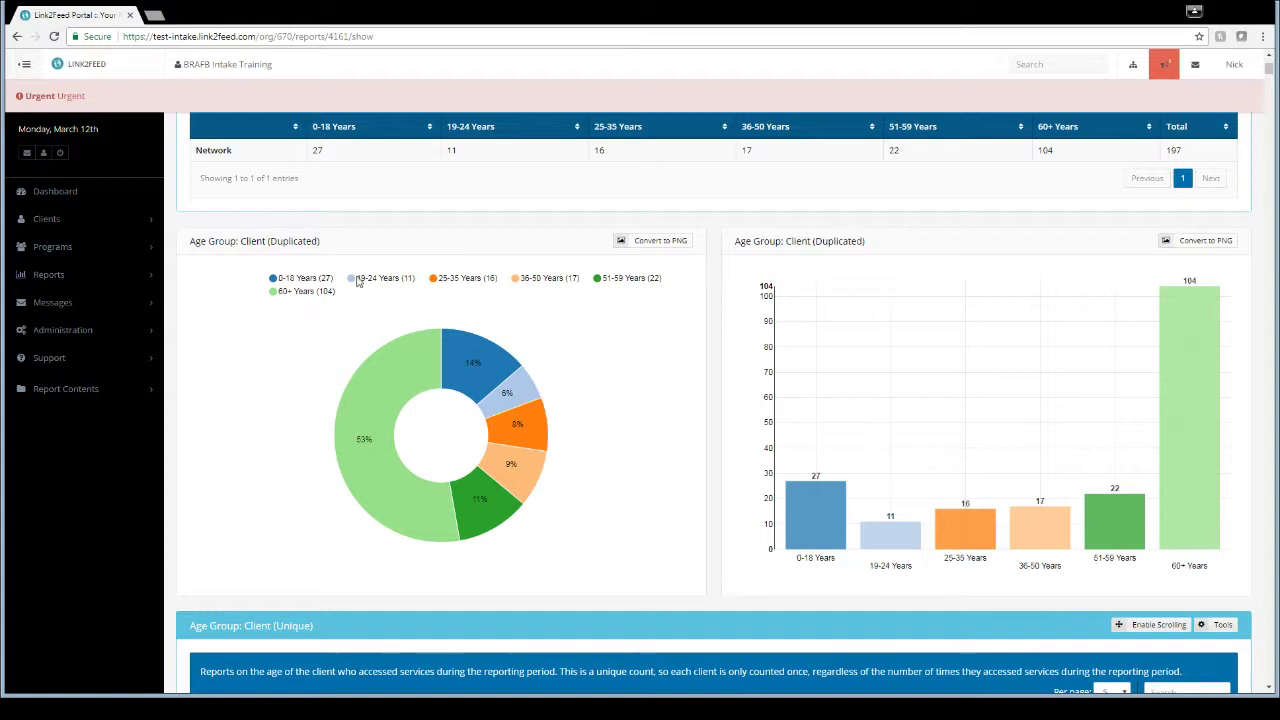
{"action": "scroll", "coordinate": [270, 170], "scroll_direction": "up", "scroll_amount": 1}
{"action": "scroll", "coordinate": [262, 190], "scroll_direction": "up", "scroll_amount": 1}
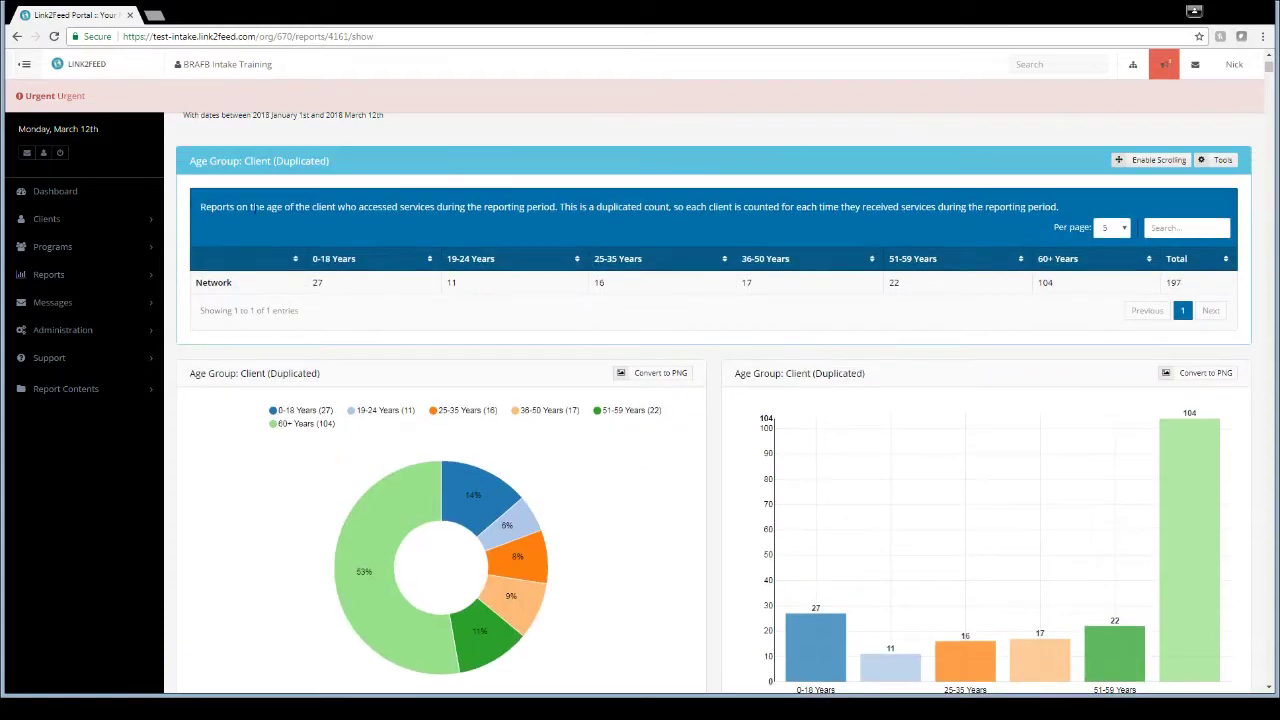
{"action": "scroll", "coordinate": [600, 490], "scroll_direction": "down", "scroll_amount": 1}
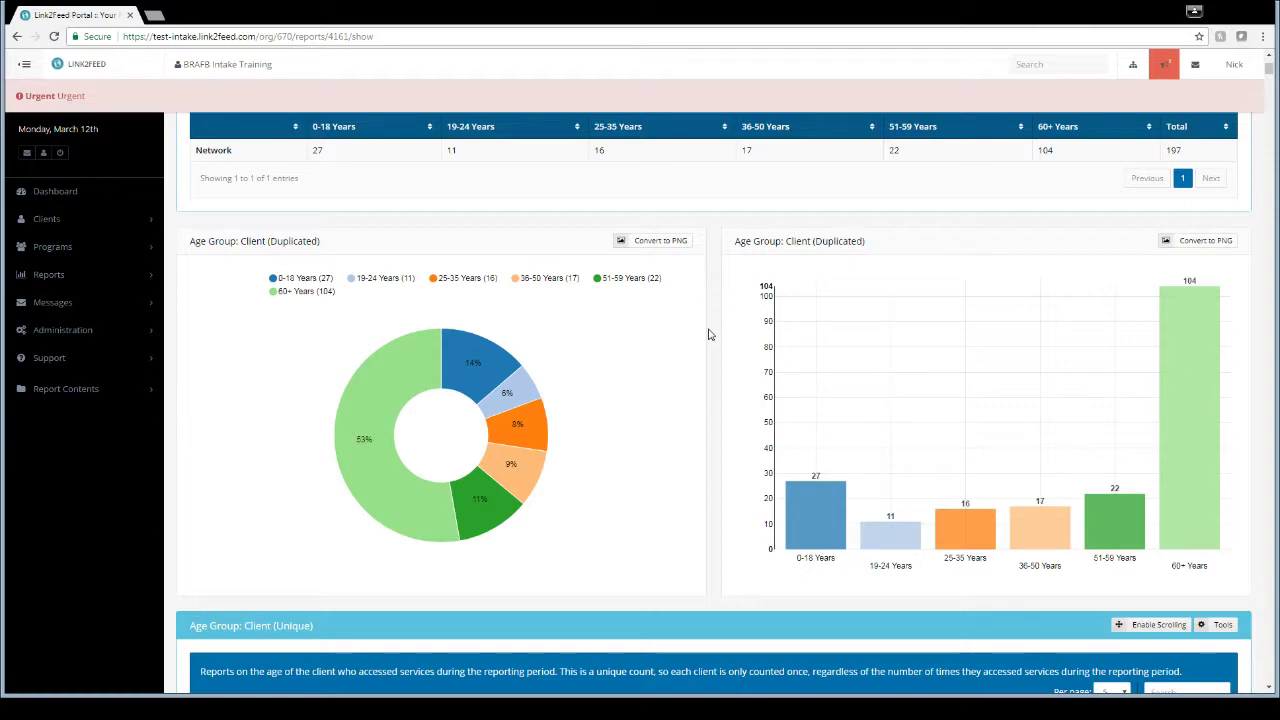
Examine the Age Group: Client (Unique) table and charts, including the 25-35 Years slice of the donut chart.
{"action": "scroll", "coordinate": [709, 334], "scroll_direction": "down", "scroll_amount": 3}
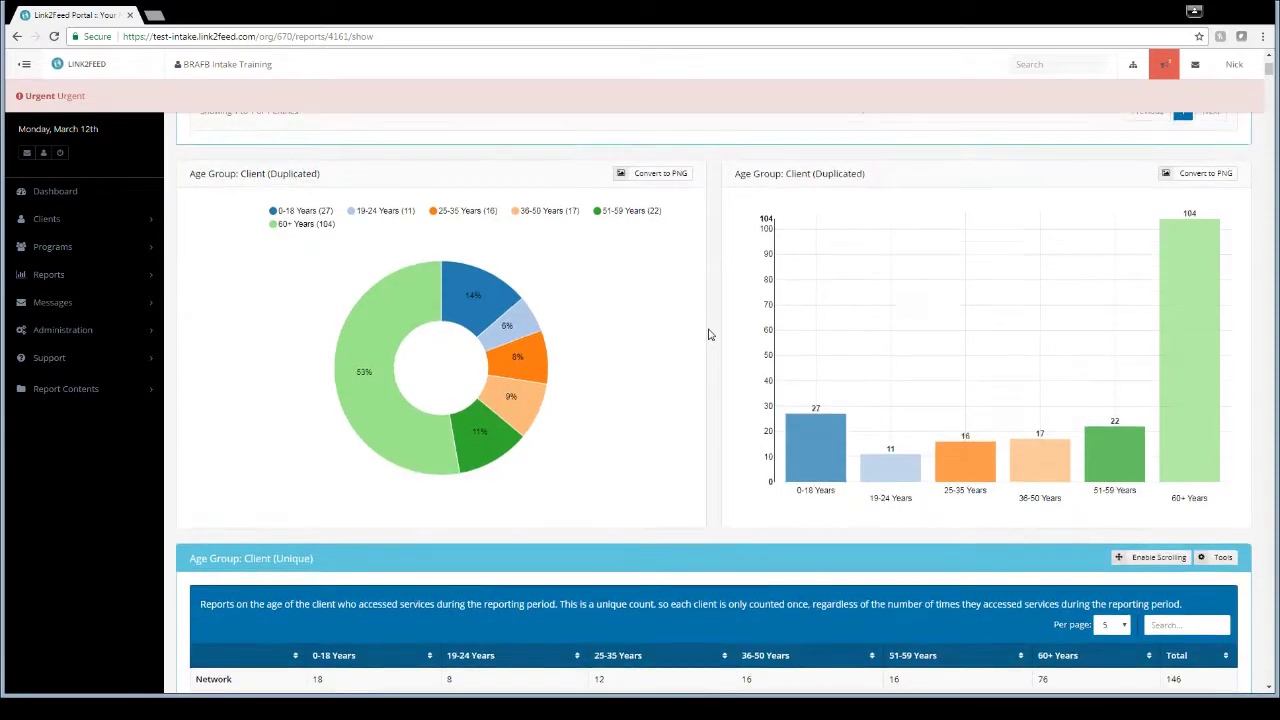
{"action": "scroll", "coordinate": [709, 334], "scroll_direction": "down", "scroll_amount": 1}
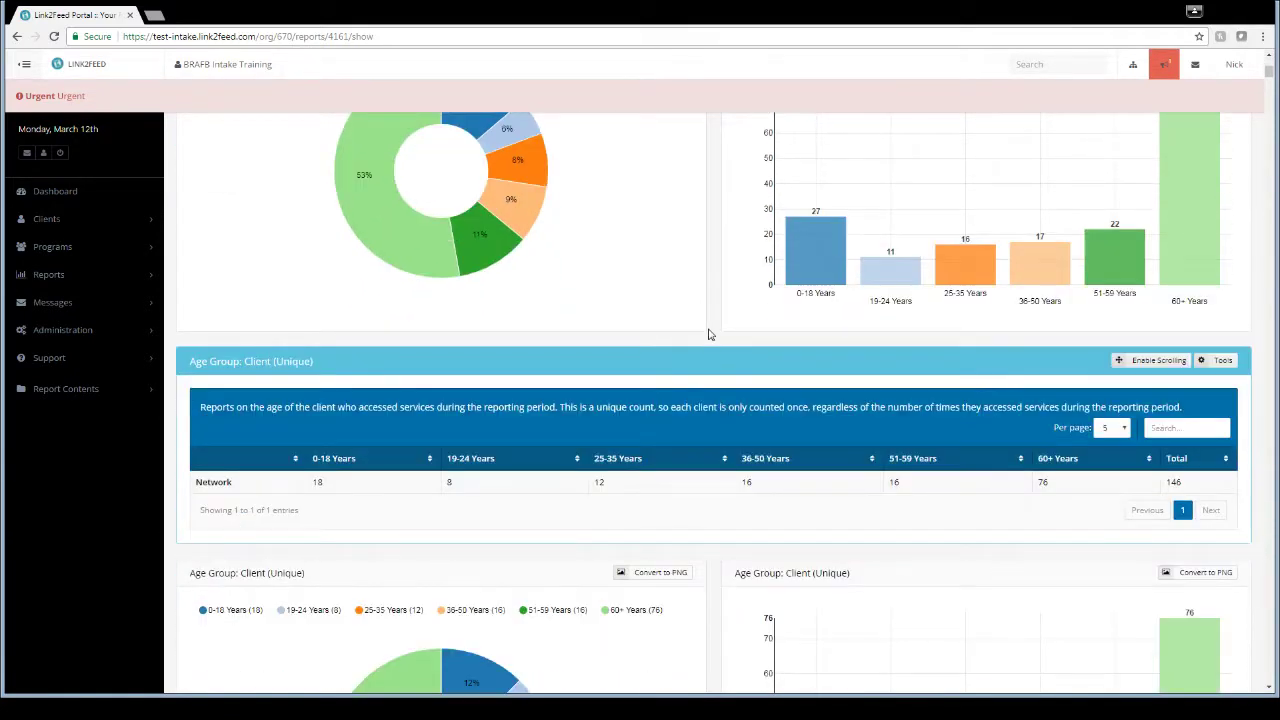
{"action": "scroll", "coordinate": [709, 334], "scroll_direction": "down", "scroll_amount": 3}
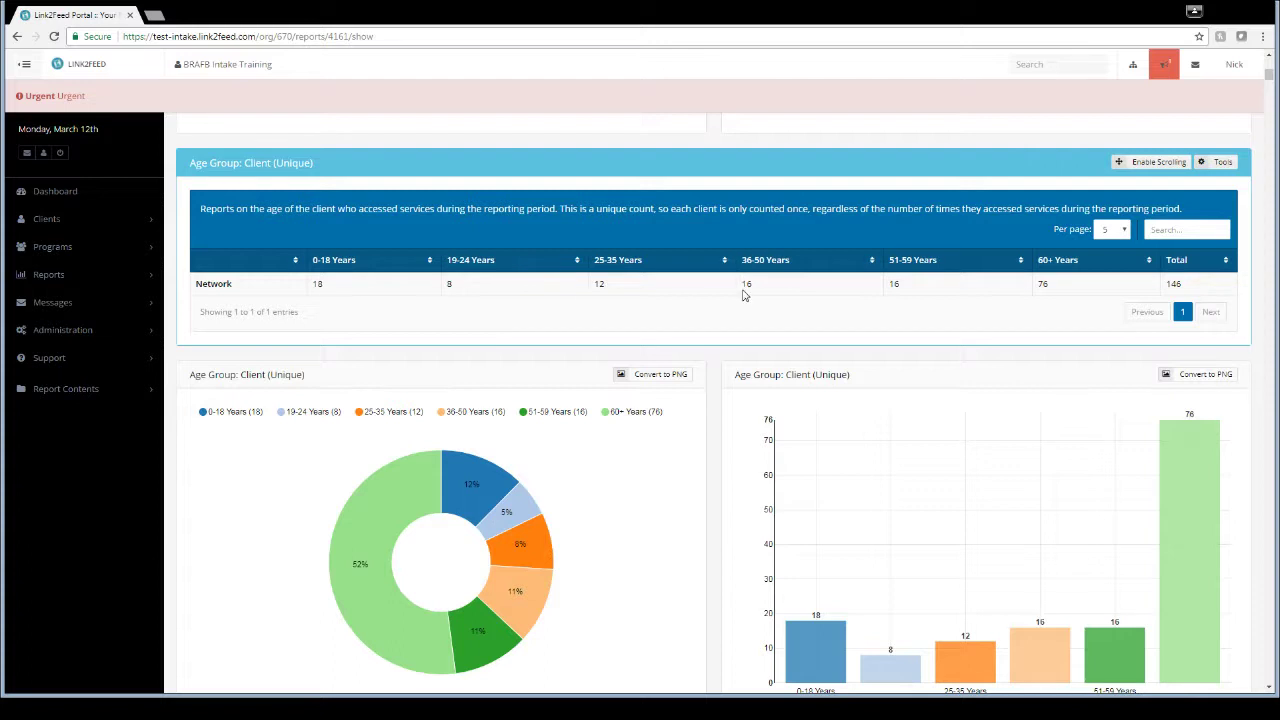
{"action": "scroll", "coordinate": [743, 295], "scroll_direction": "down", "scroll_amount": 1}
{"action": "scroll", "coordinate": [710, 272], "scroll_direction": "down", "scroll_amount": 1}
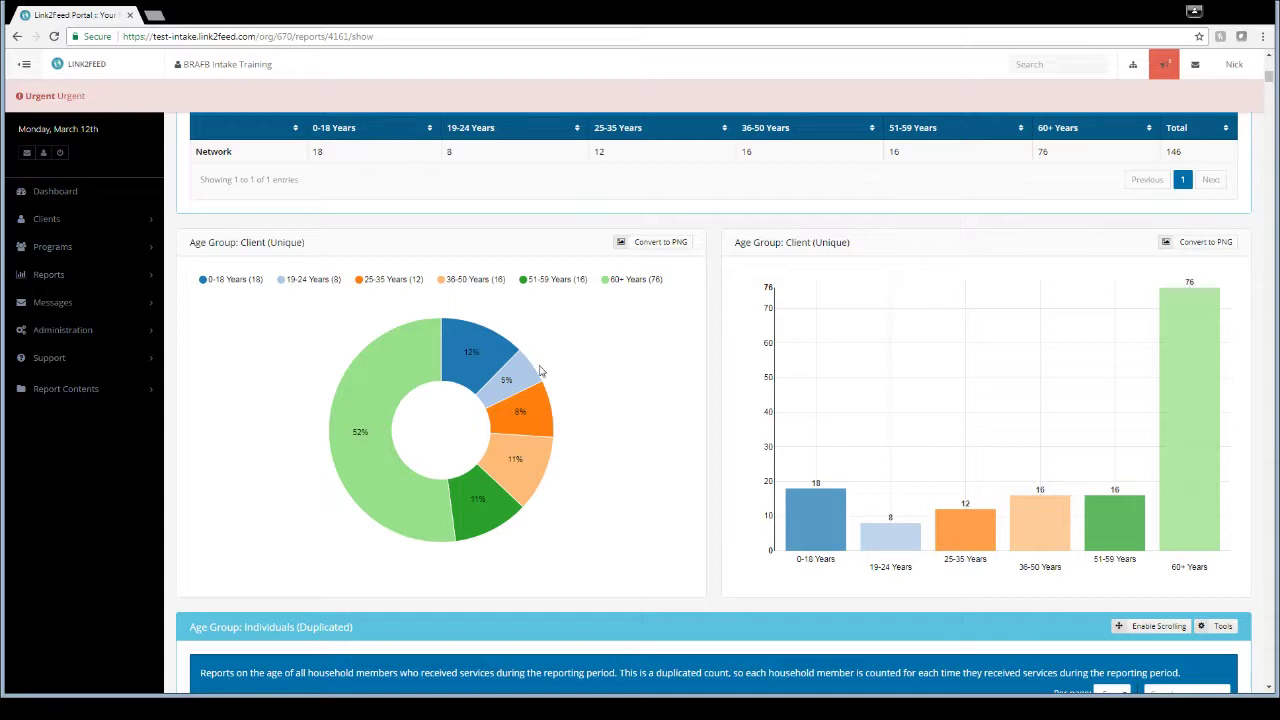
{"action": "scroll", "coordinate": [676, 348], "scroll_direction": "up", "scroll_amount": 2}
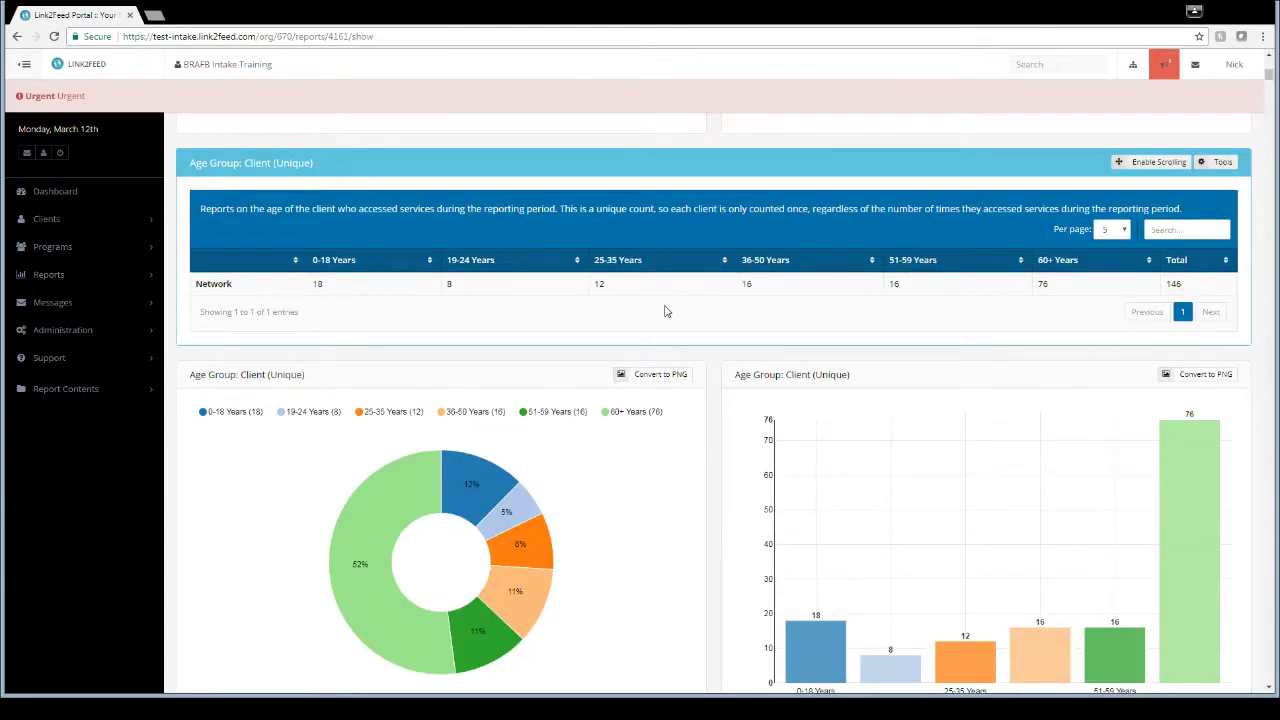
{"action": "scroll", "coordinate": [691, 443], "scroll_direction": "down", "scroll_amount": 2}
{"action": "mouse_move", "coordinate": [565, 438]}
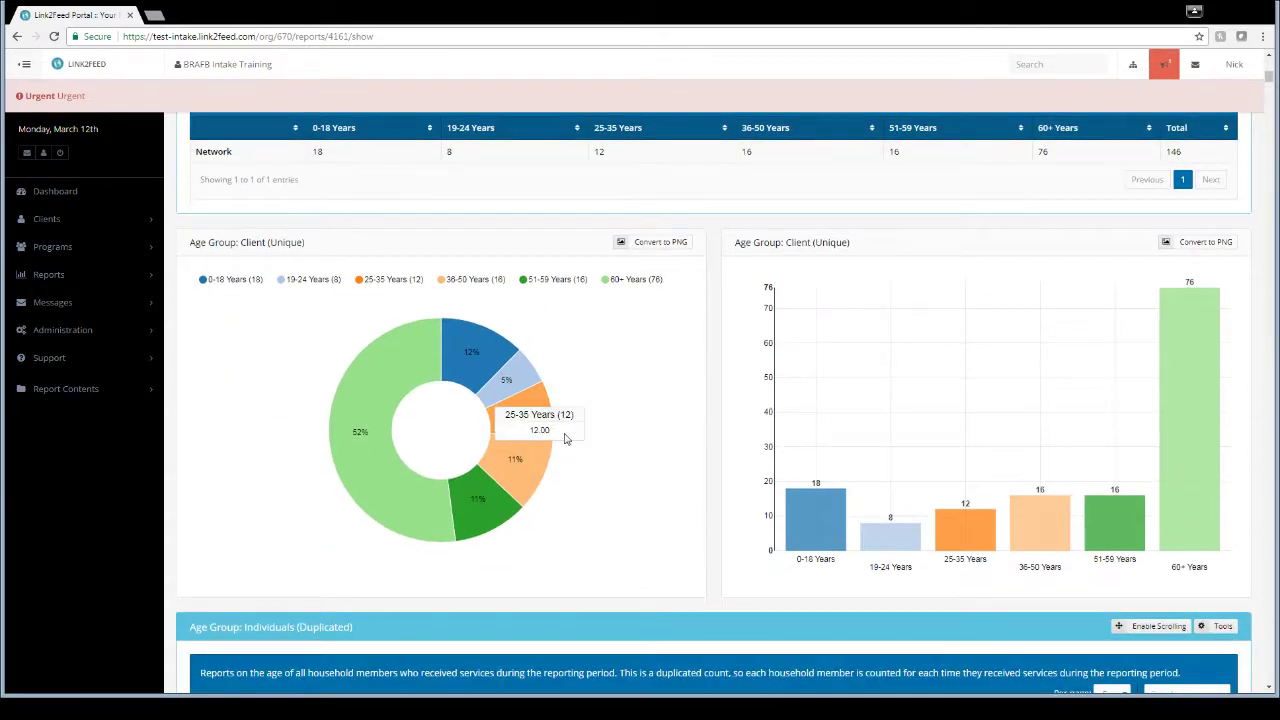
Review the Age Group: Individuals sections, comparing the duplicated and unique household member counts and charts.
{"action": "scroll", "coordinate": [658, 410], "scroll_direction": "down", "scroll_amount": 2}
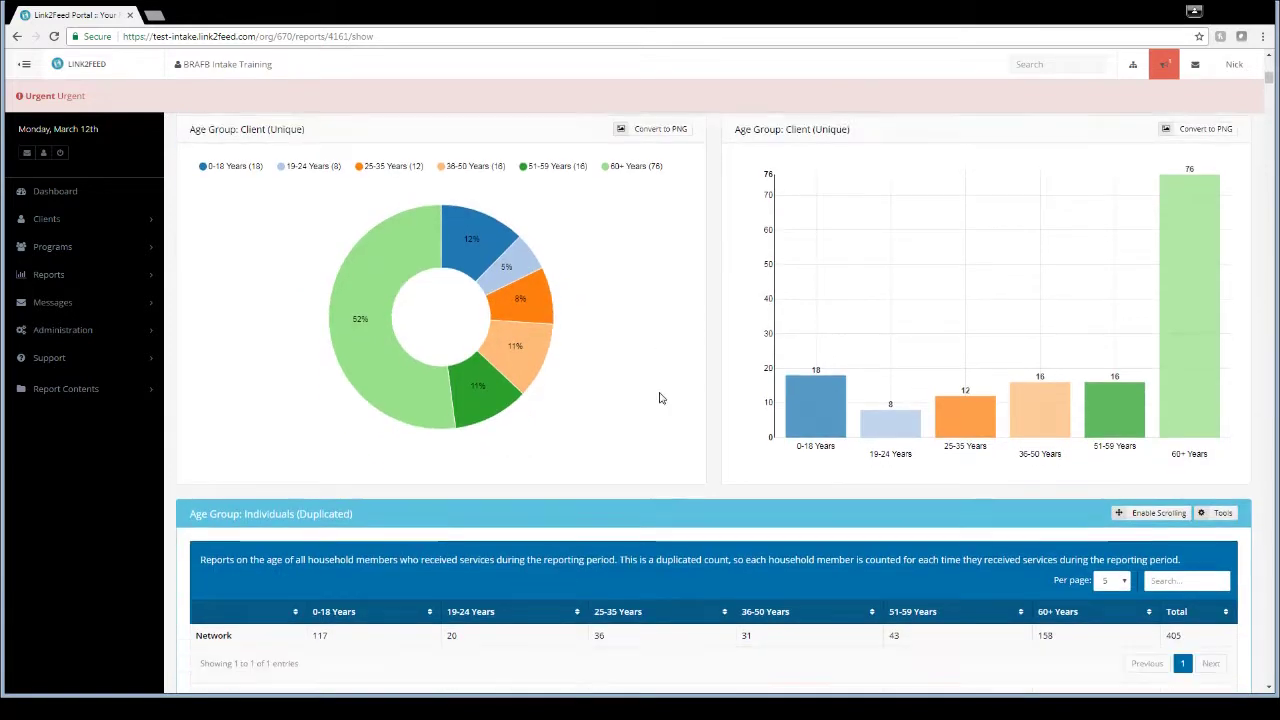
{"action": "scroll", "coordinate": [659, 398], "scroll_direction": "down", "scroll_amount": 4}
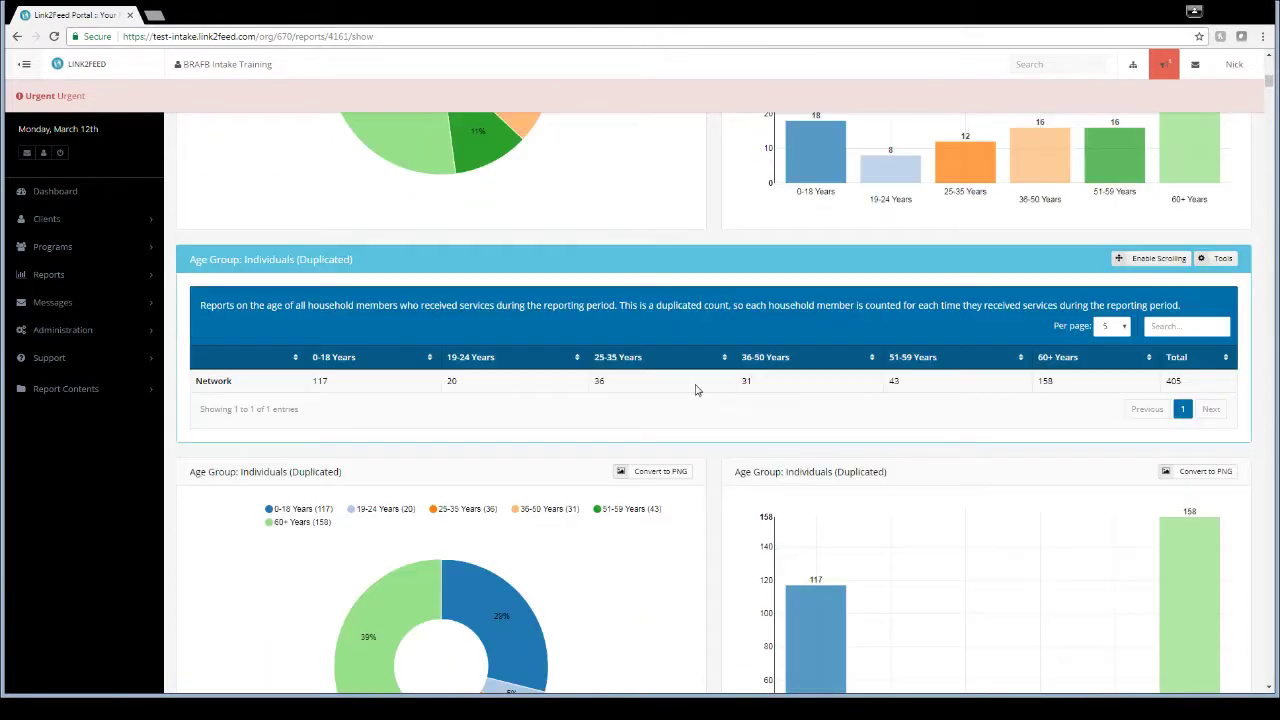
{"action": "scroll", "coordinate": [782, 348], "scroll_direction": "down", "scroll_amount": 1}
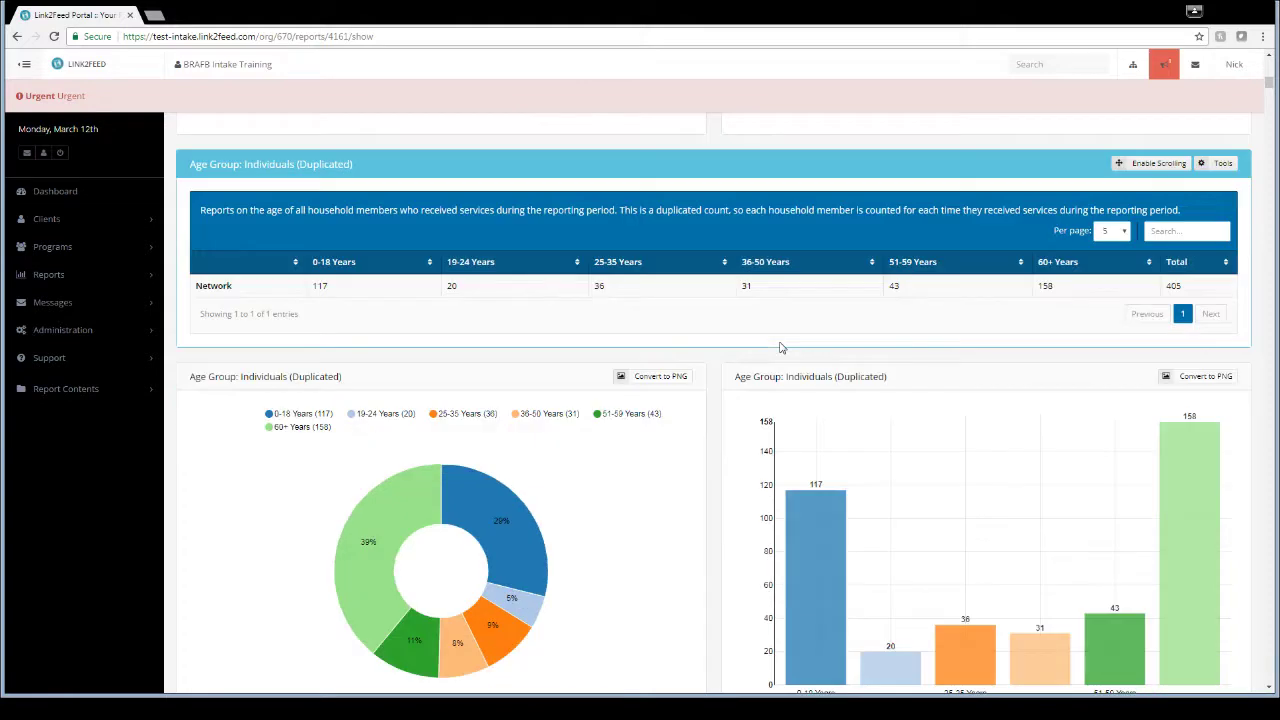
{"action": "scroll", "coordinate": [782, 348], "scroll_direction": "down", "scroll_amount": 5}
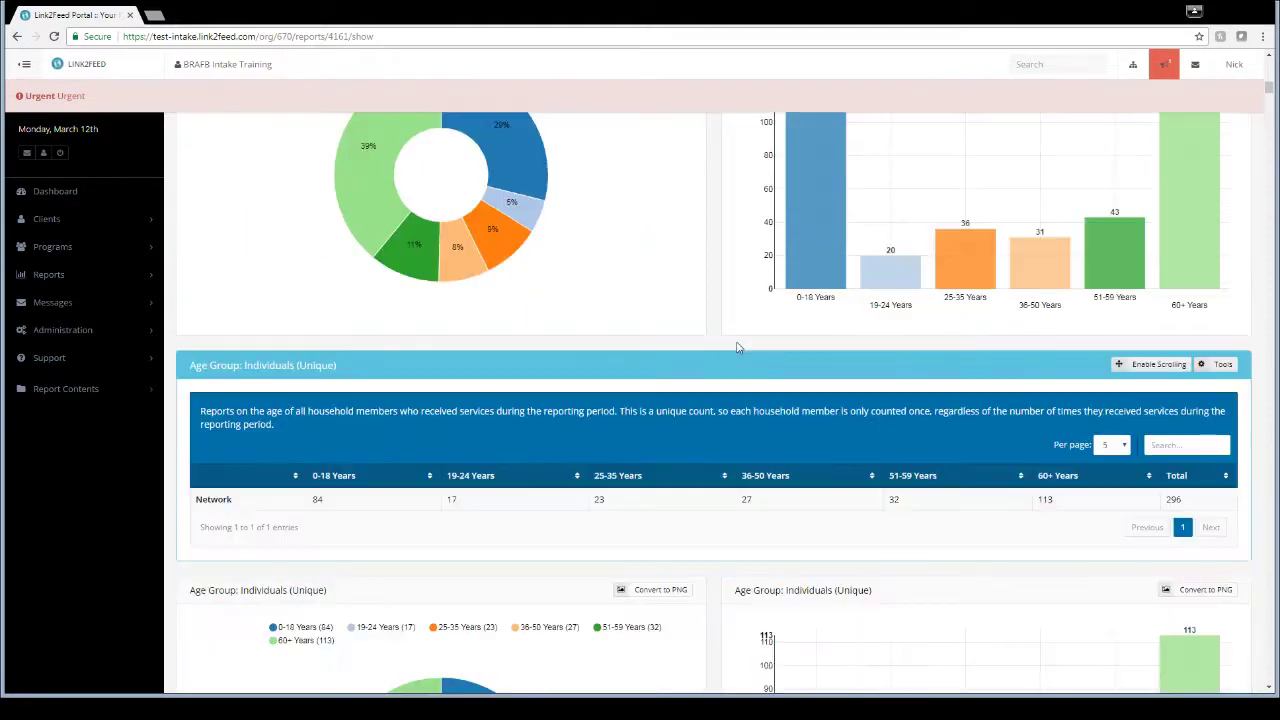
{"action": "scroll", "coordinate": [737, 345], "scroll_direction": "down", "scroll_amount": 1}
{"action": "scroll", "coordinate": [737, 345], "scroll_direction": "down", "scroll_amount": 2}
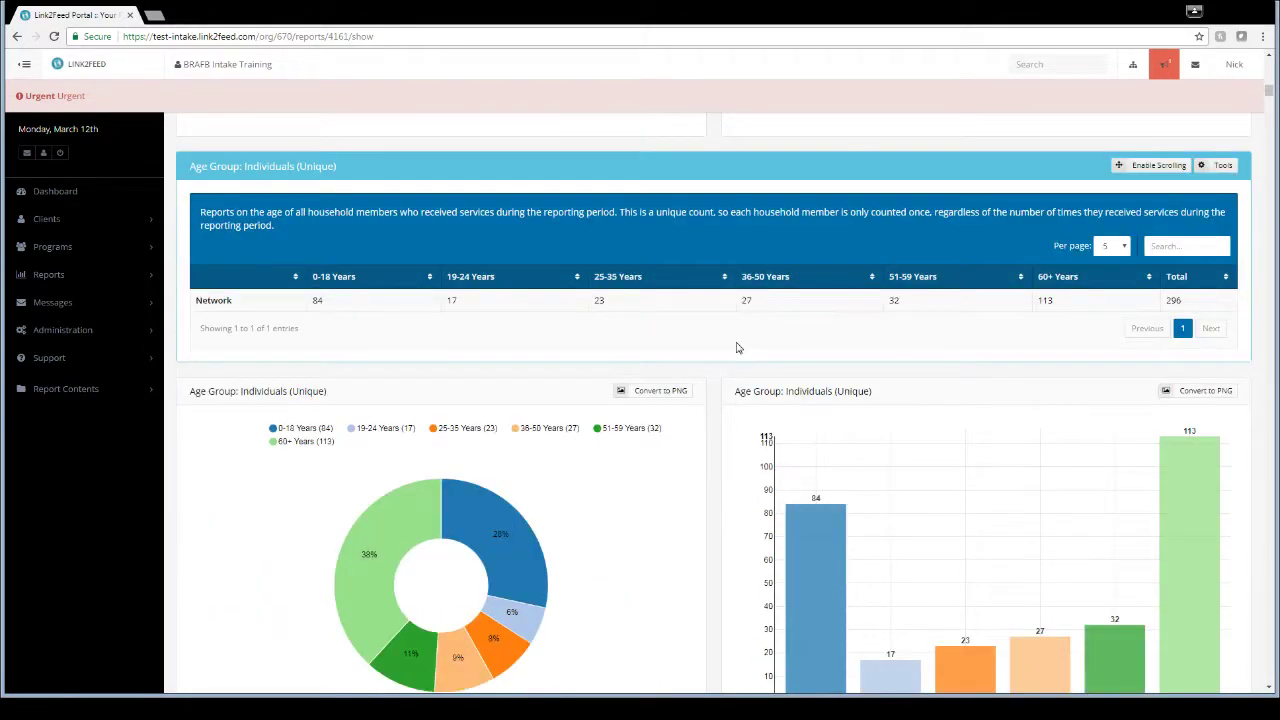
{"action": "scroll", "coordinate": [737, 347], "scroll_direction": "down", "scroll_amount": 6}
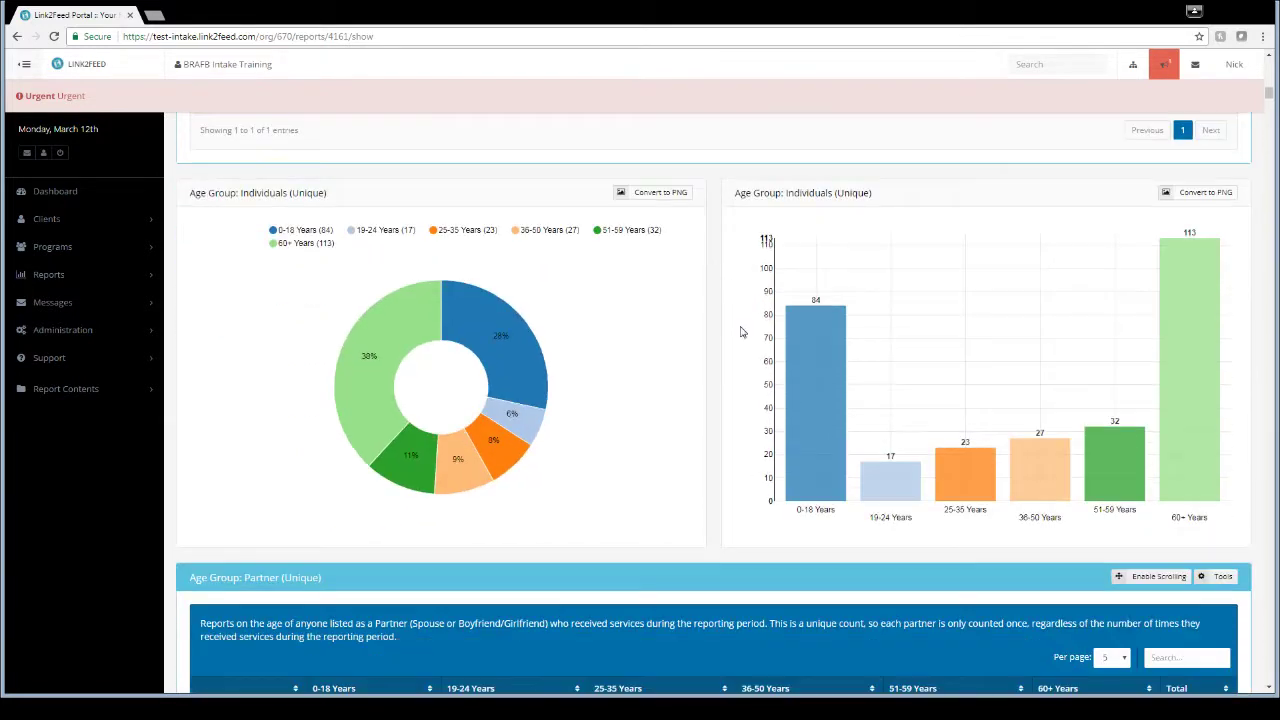
Review the Age Group: Partner (Unique) and Citizenship: Individuals (Unique) tables and charts.
{"action": "scroll", "coordinate": [741, 332], "scroll_direction": "down", "scroll_amount": 1}
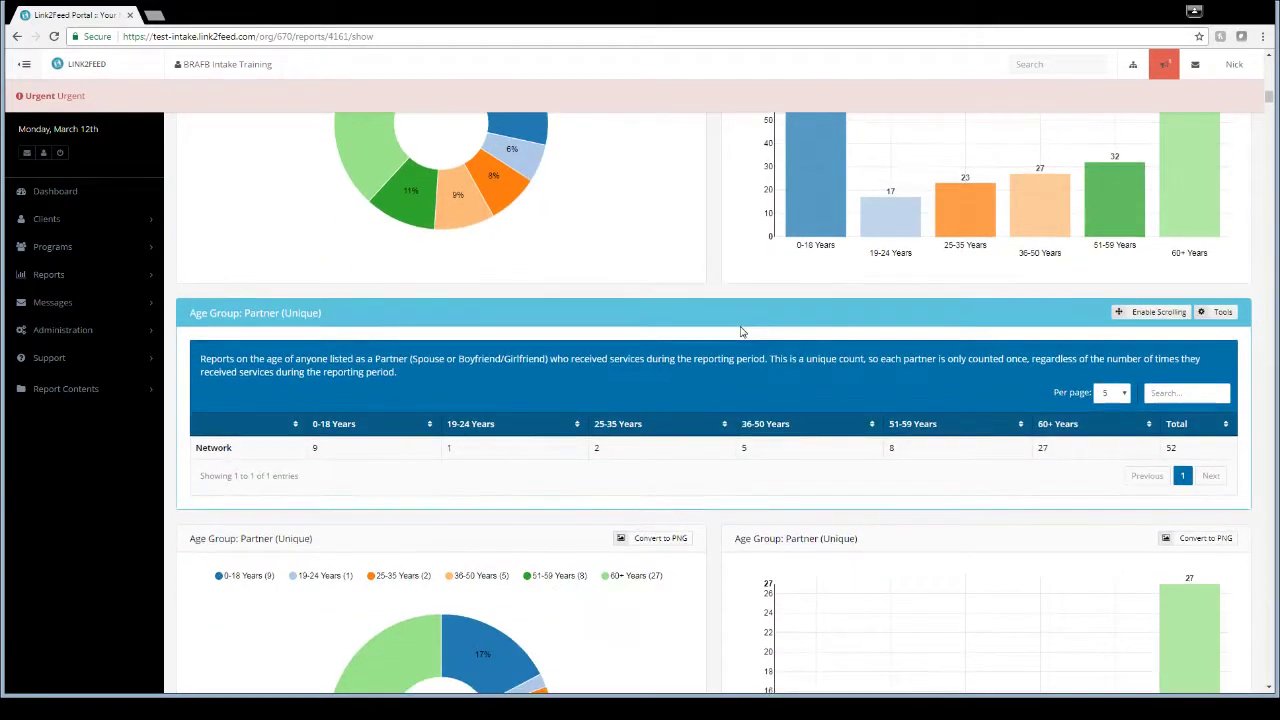
{"action": "scroll", "coordinate": [741, 332], "scroll_direction": "down", "scroll_amount": 1}
{"action": "scroll", "coordinate": [741, 331], "scroll_direction": "down", "scroll_amount": 1}
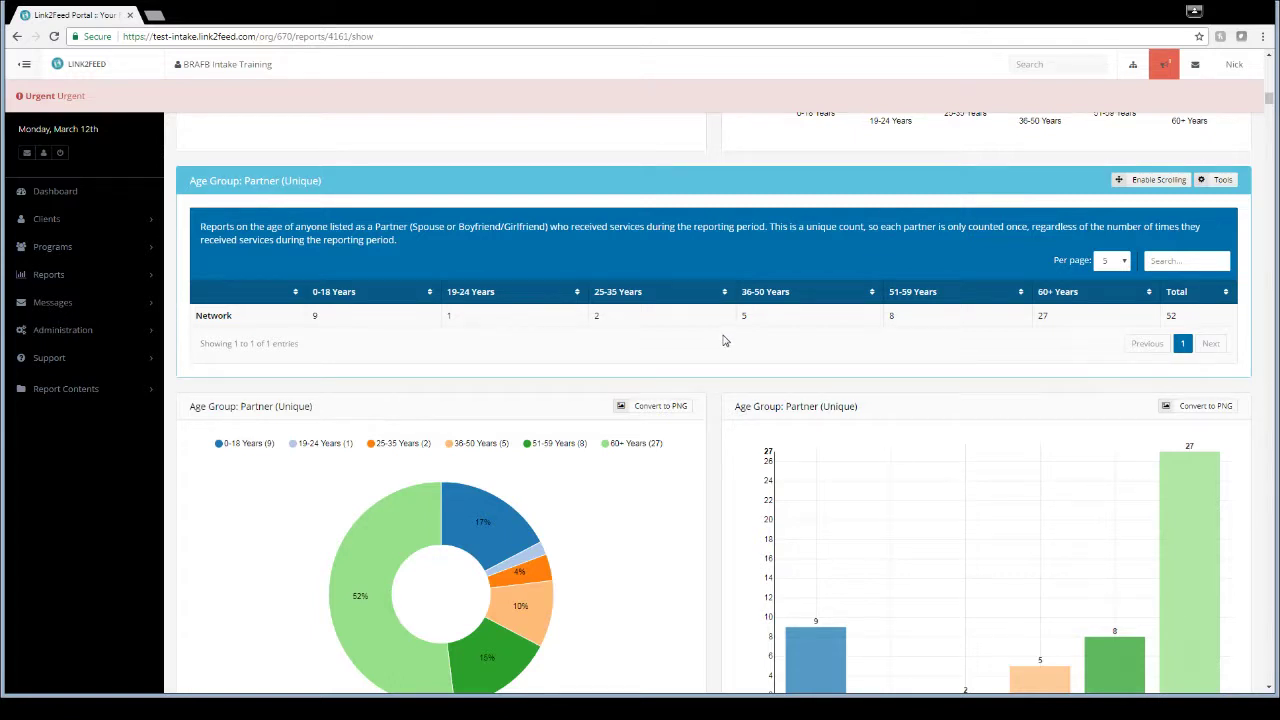
{"action": "scroll", "coordinate": [725, 341], "scroll_direction": "down", "scroll_amount": 2}
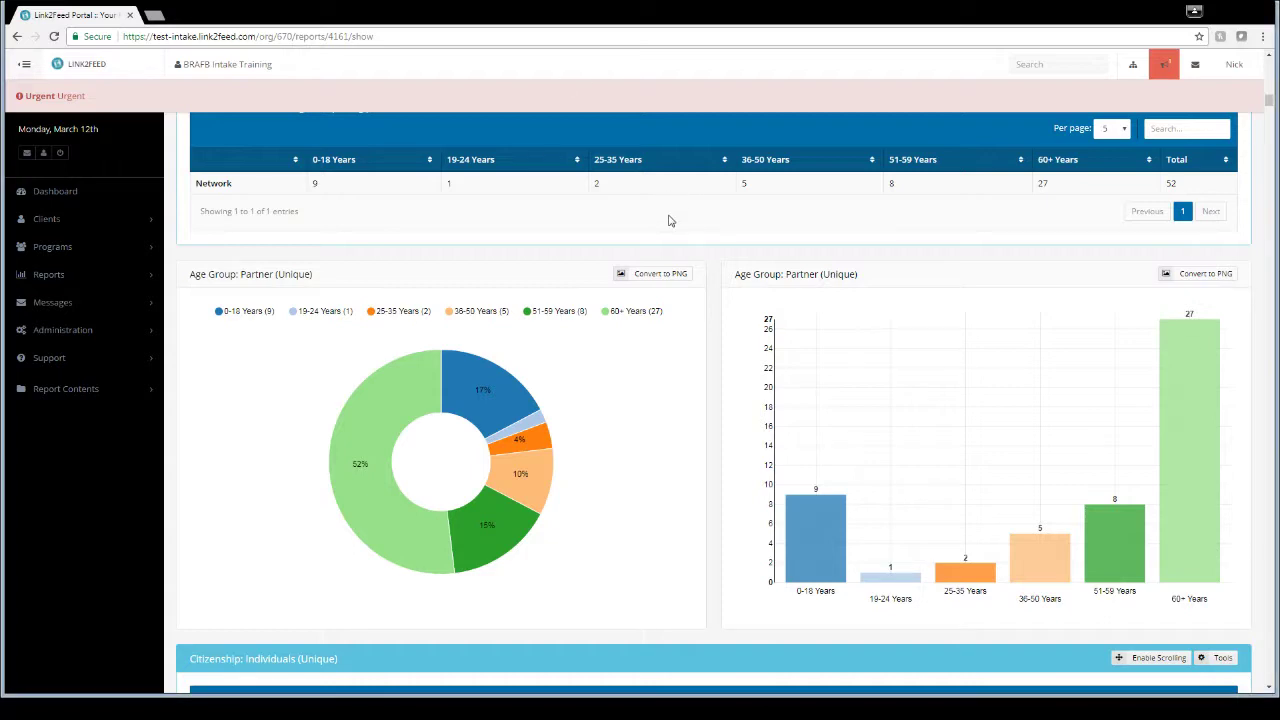
{"action": "scroll", "coordinate": [670, 220], "scroll_direction": "down", "scroll_amount": 1}
{"action": "scroll", "coordinate": [689, 260], "scroll_direction": "down", "scroll_amount": 2}
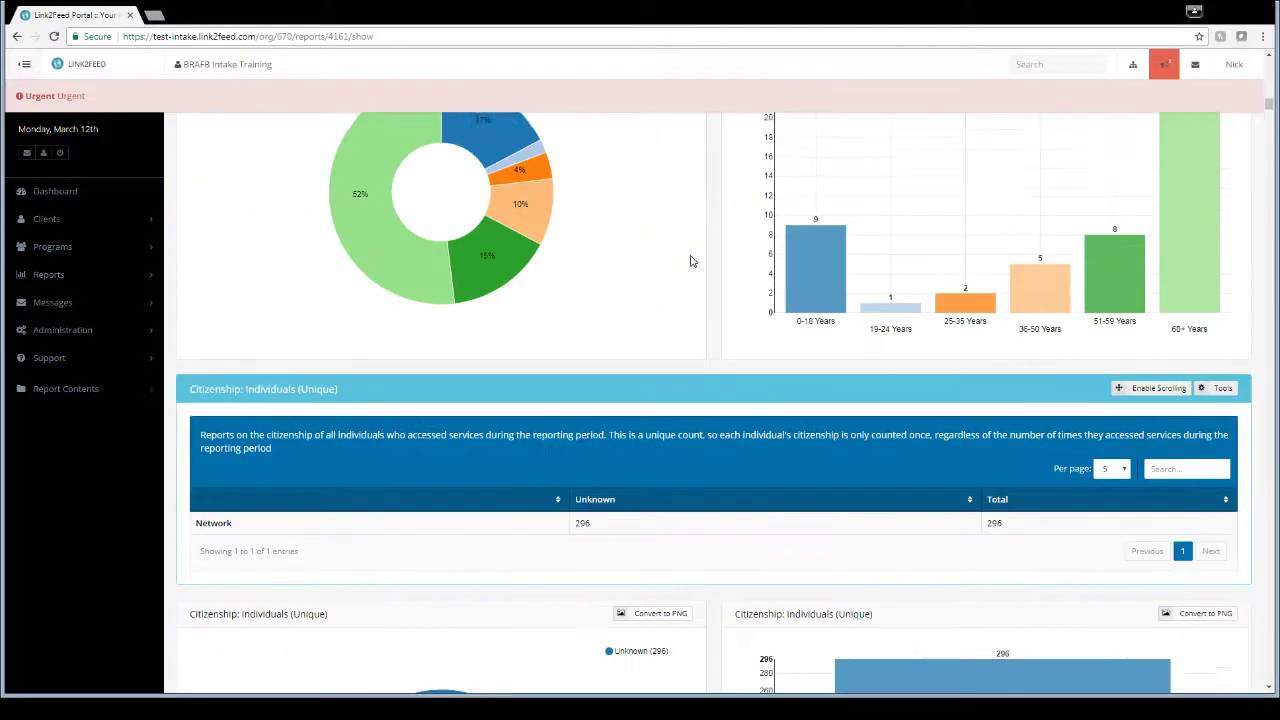
{"action": "scroll", "coordinate": [690, 261], "scroll_direction": "down", "scroll_amount": 4}
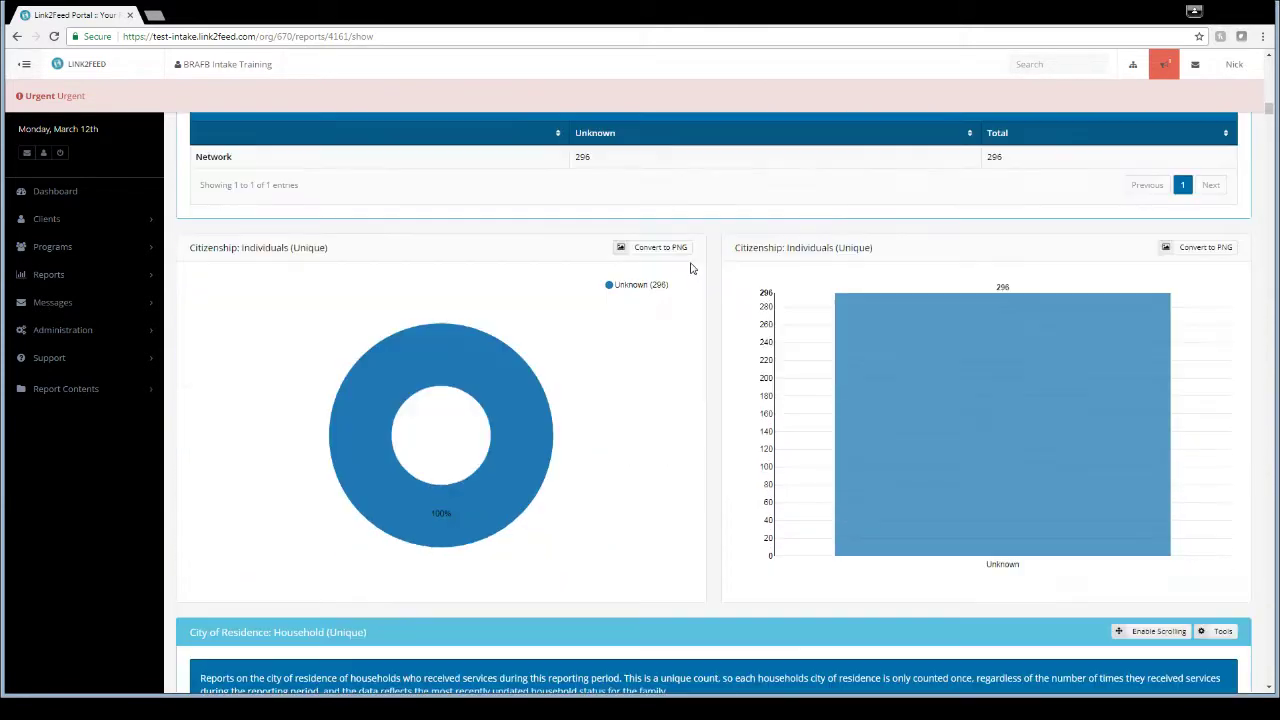
{"action": "scroll", "coordinate": [690, 268], "scroll_direction": "down", "scroll_amount": 2}
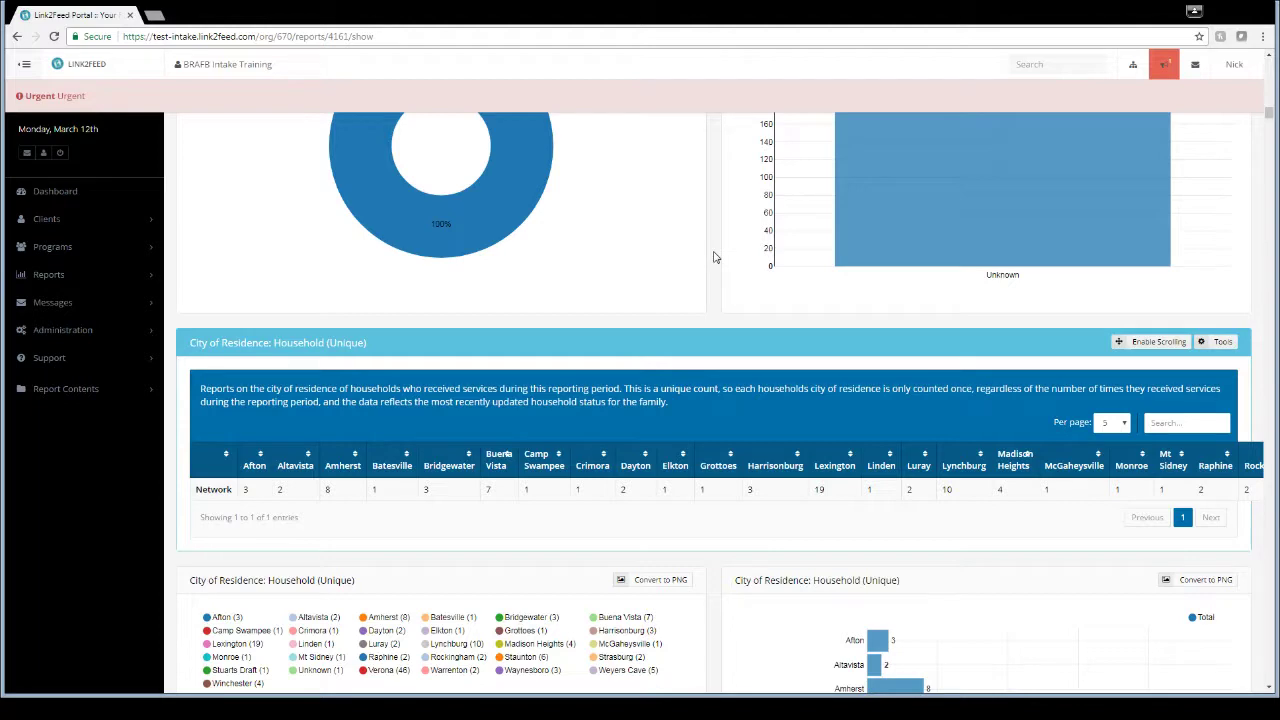
Examine the City of Residence: Household (Unique) table, pie chart and bar chart.
{"action": "scroll", "coordinate": [714, 255], "scroll_direction": "down", "scroll_amount": 2}
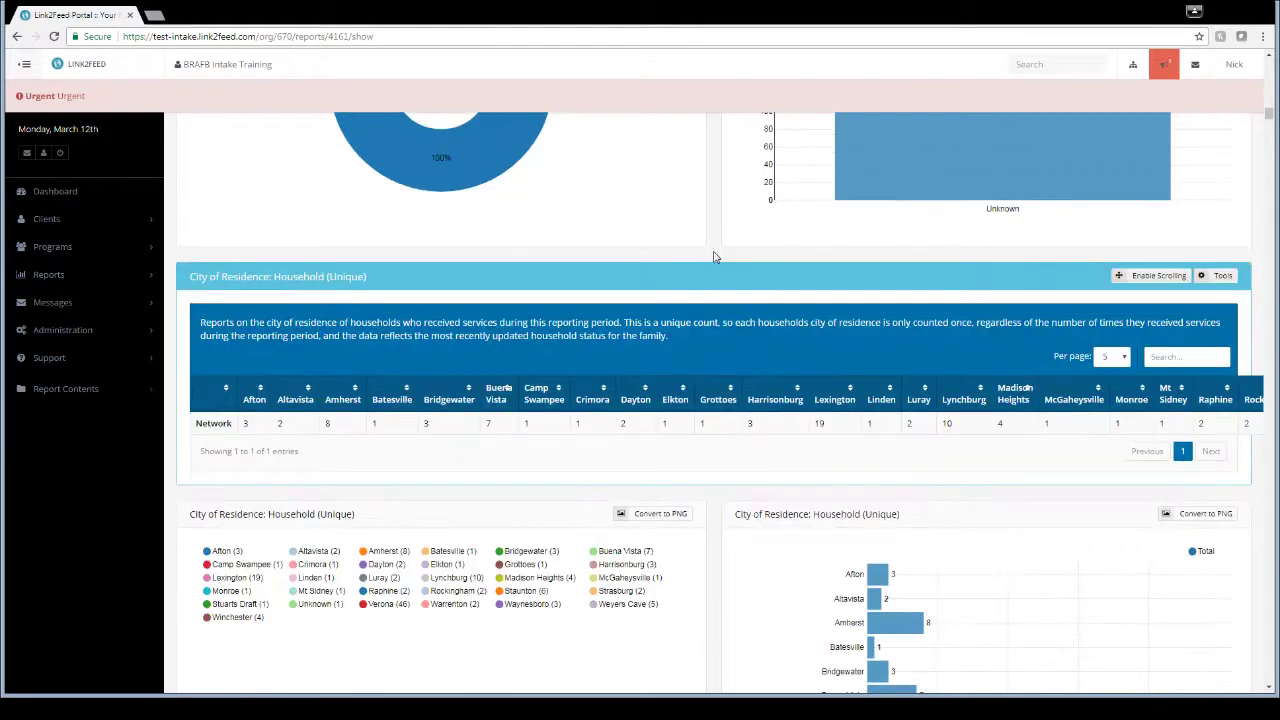
{"action": "scroll", "coordinate": [714, 255], "scroll_direction": "down", "scroll_amount": 1}
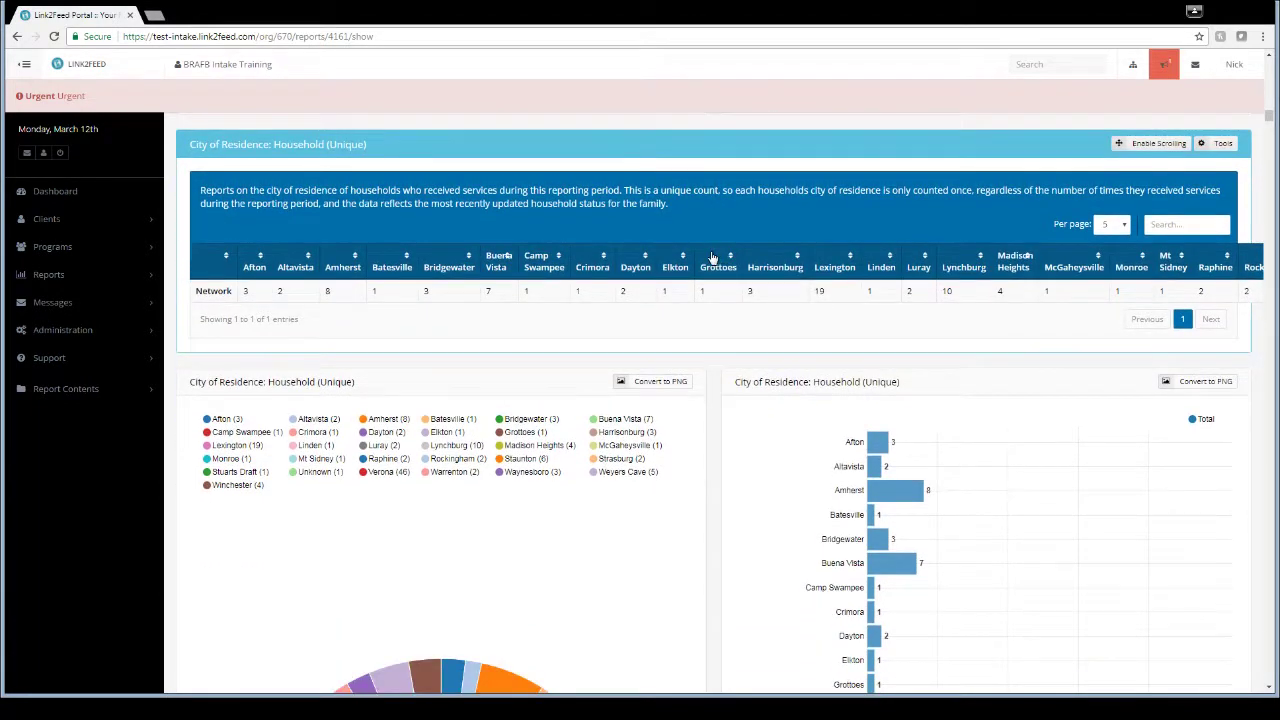
{"action": "scroll", "coordinate": [688, 292], "scroll_direction": "down", "scroll_amount": 1}
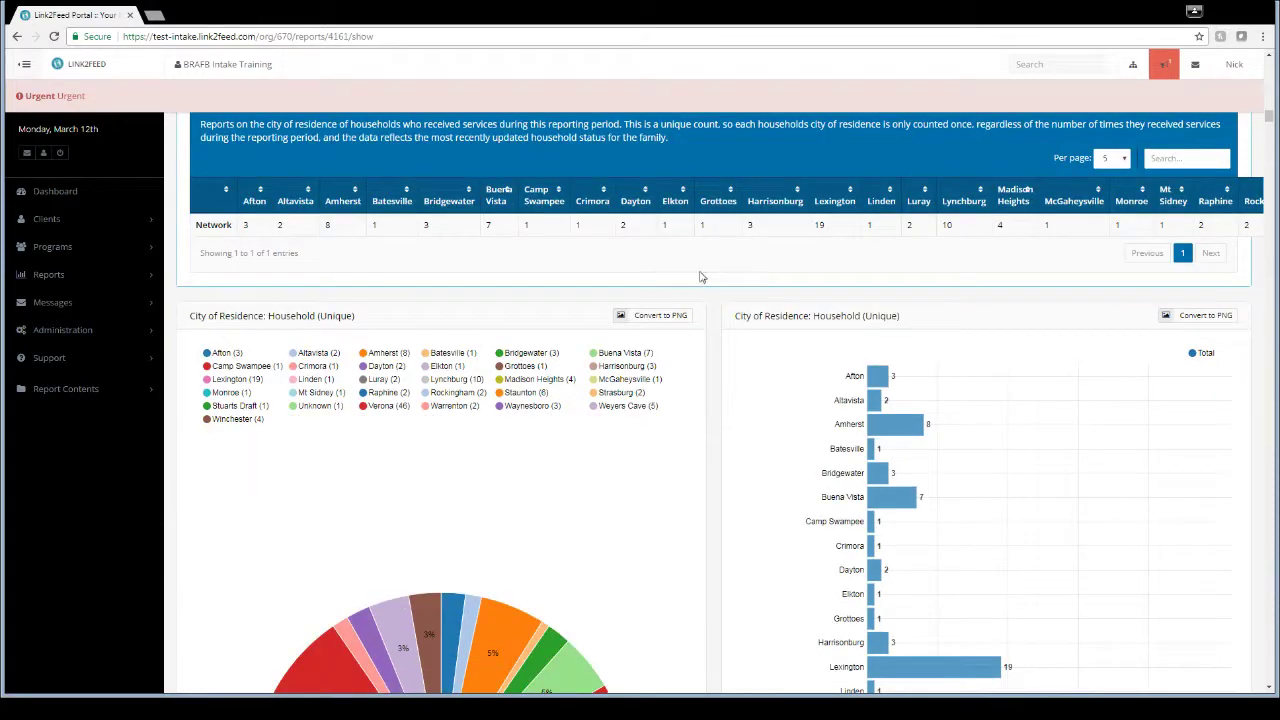
{"action": "scroll", "coordinate": [700, 278], "scroll_direction": "down", "scroll_amount": 2}
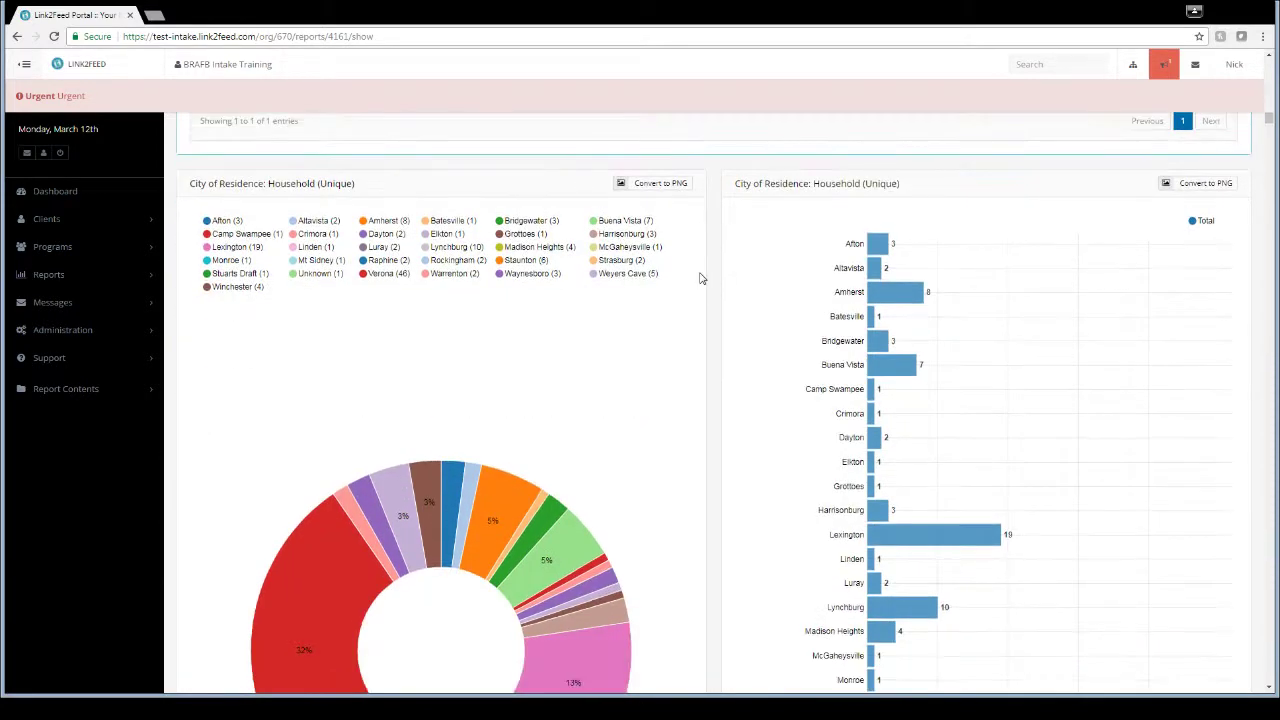
{"action": "mouse_move", "coordinate": [552, 503]}
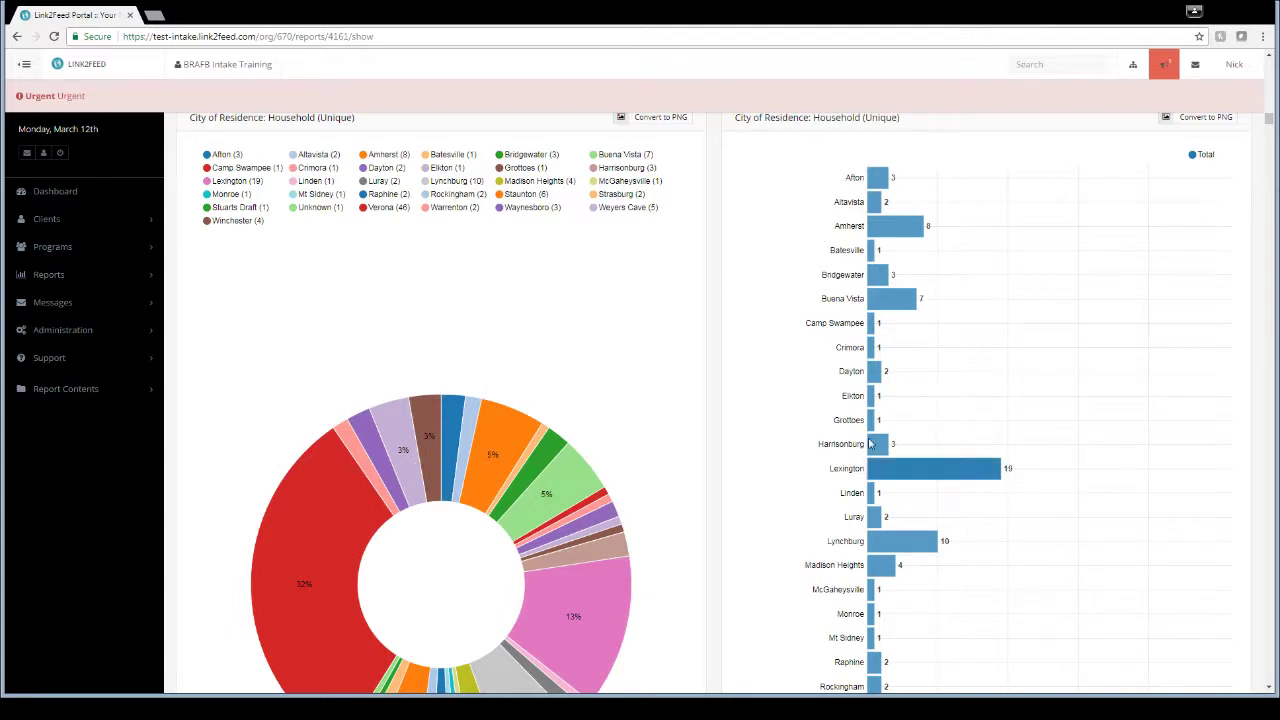
{"action": "scroll", "coordinate": [730, 303], "scroll_direction": "down", "scroll_amount": 1}
{"action": "scroll", "coordinate": [730, 303], "scroll_direction": "down", "scroll_amount": 3}
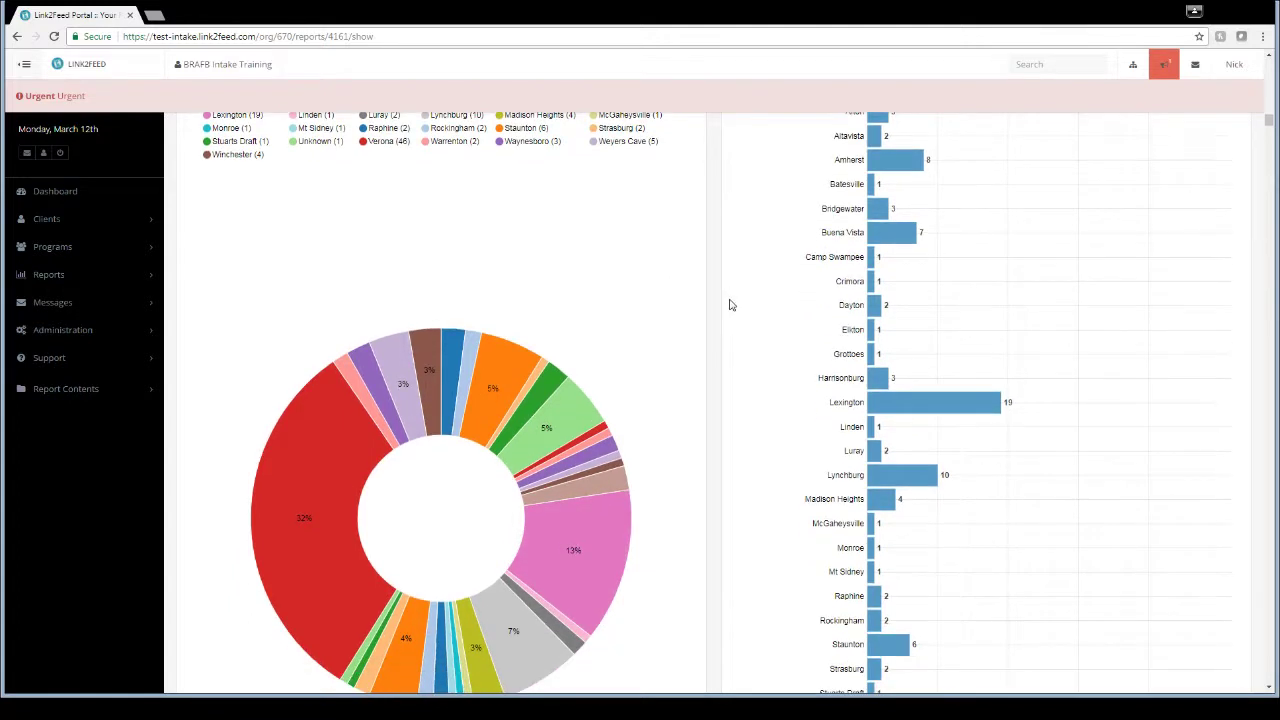
{"action": "scroll", "coordinate": [730, 305], "scroll_direction": "down", "scroll_amount": 1}
Examine the County: Household (Duplicated) table and charts, including the Aug slice of the pie chart.
{"action": "scroll", "coordinate": [730, 307], "scroll_direction": "down", "scroll_amount": 4}
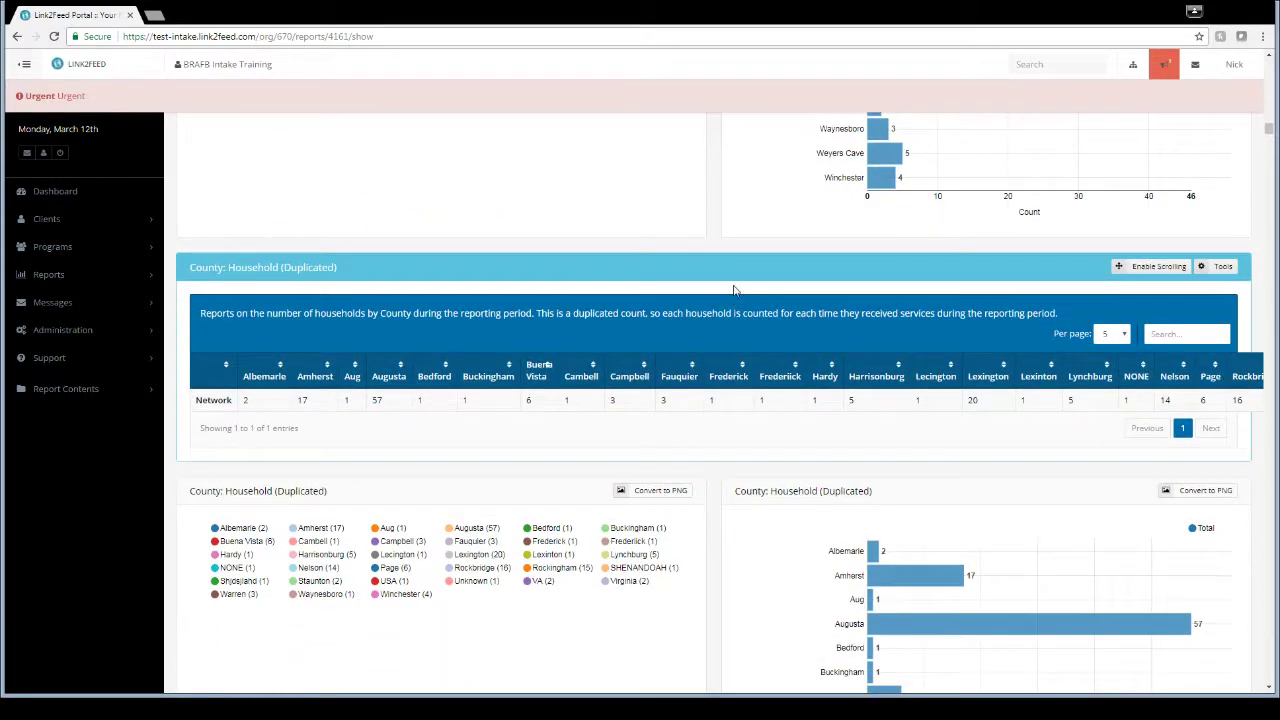
{"action": "scroll", "coordinate": [734, 285], "scroll_direction": "down", "scroll_amount": 1}
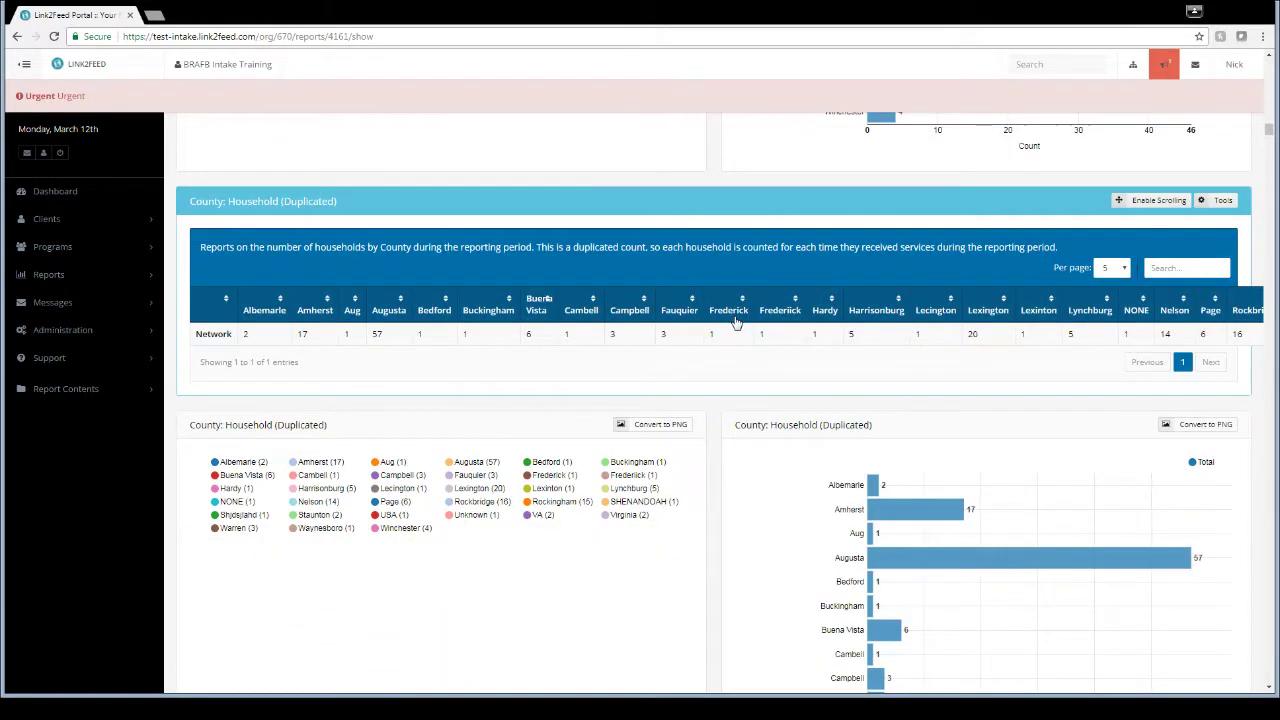
{"action": "scroll", "coordinate": [736, 310], "scroll_direction": "down", "scroll_amount": 1}
{"action": "scroll", "coordinate": [730, 335], "scroll_direction": "down", "scroll_amount": 2}
{"action": "scroll", "coordinate": [727, 343], "scroll_direction": "down", "scroll_amount": 3}
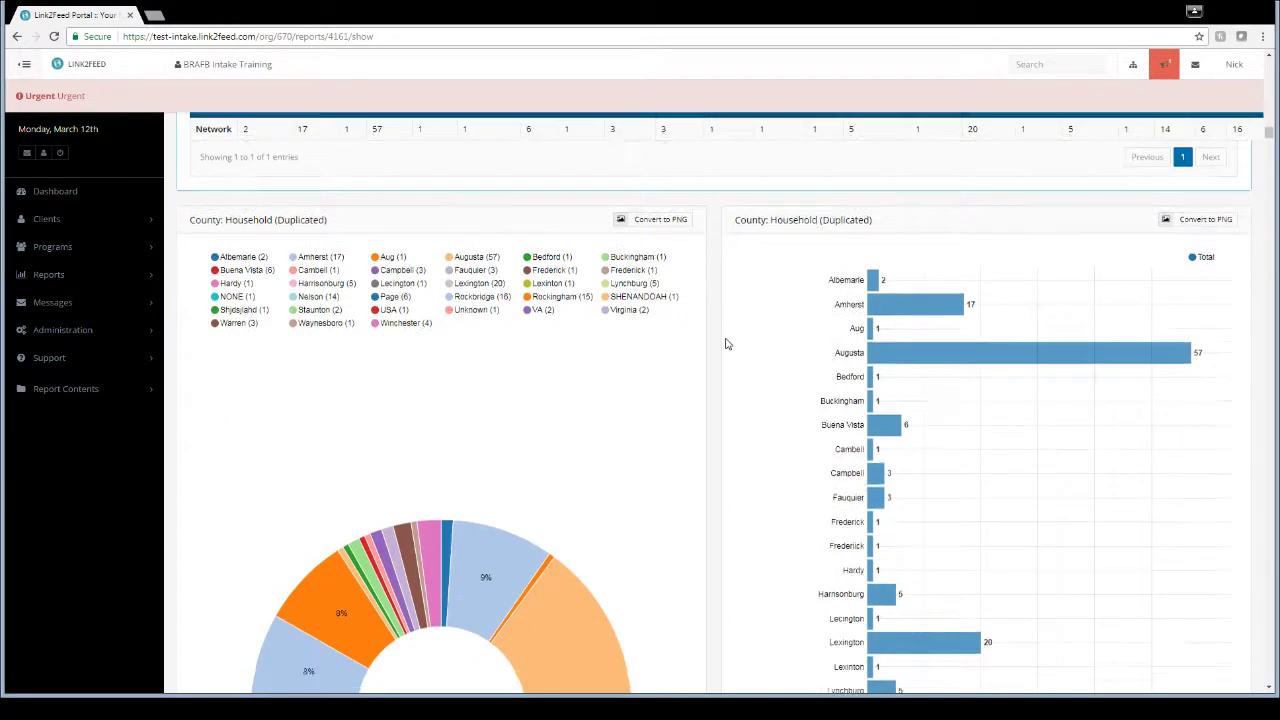
{"action": "mouse_move", "coordinate": [608, 504]}
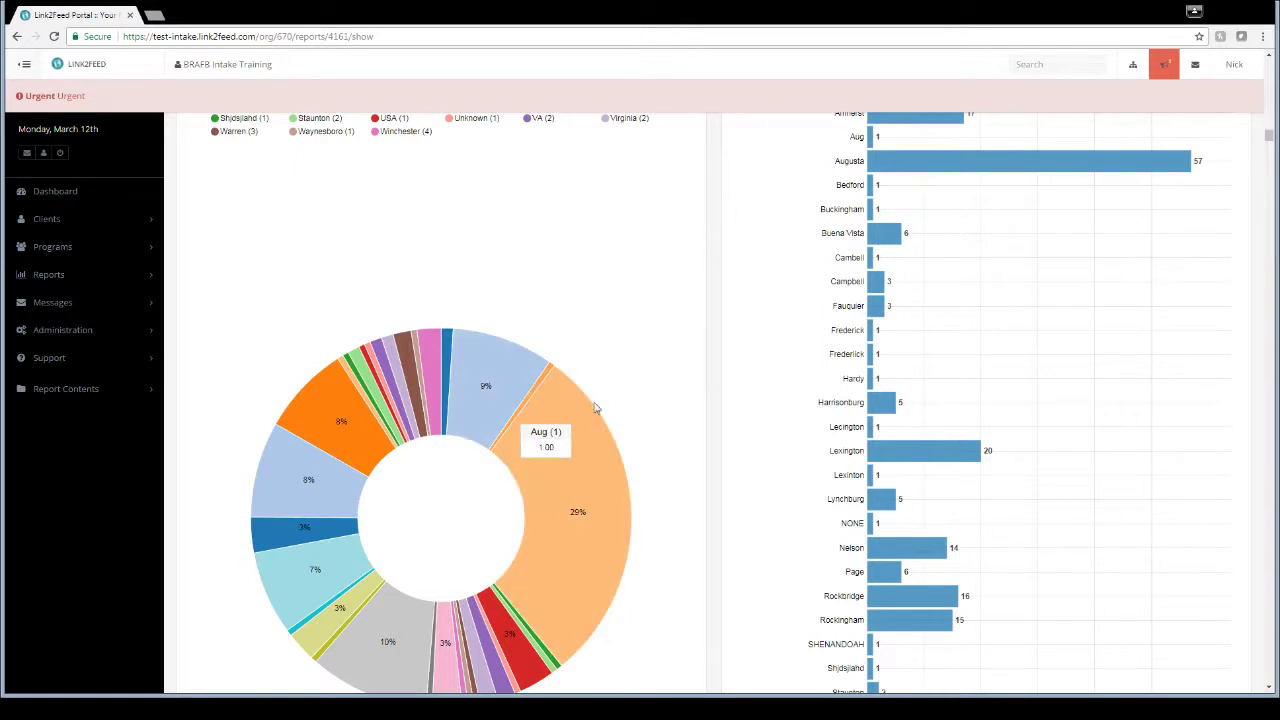
{"action": "scroll", "coordinate": [716, 475], "scroll_direction": "down", "scroll_amount": 1}
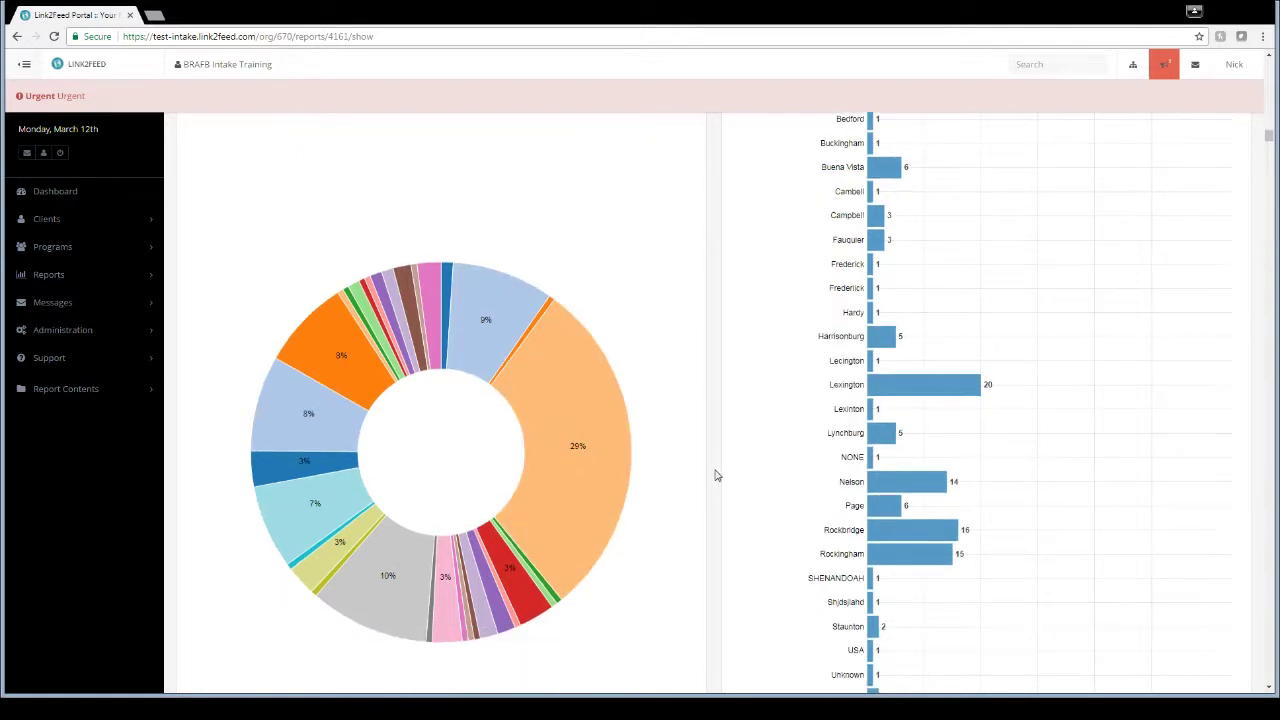
Examine the County: Household (Unique) table, pie chart and bar chart, and look over the start of the Dietary Considerations: Household (Duplicated) section.
{"action": "scroll", "coordinate": [712, 474], "scroll_direction": "down", "scroll_amount": 5}
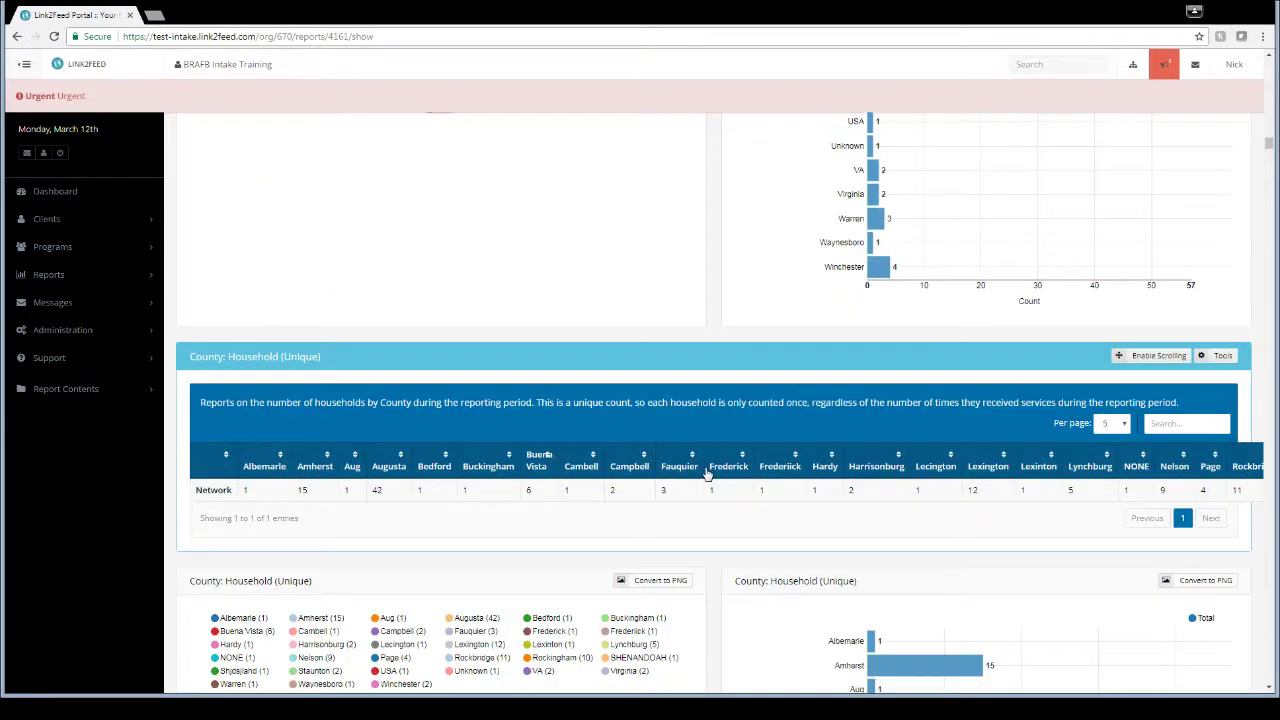
{"action": "scroll", "coordinate": [706, 475], "scroll_direction": "down", "scroll_amount": 3}
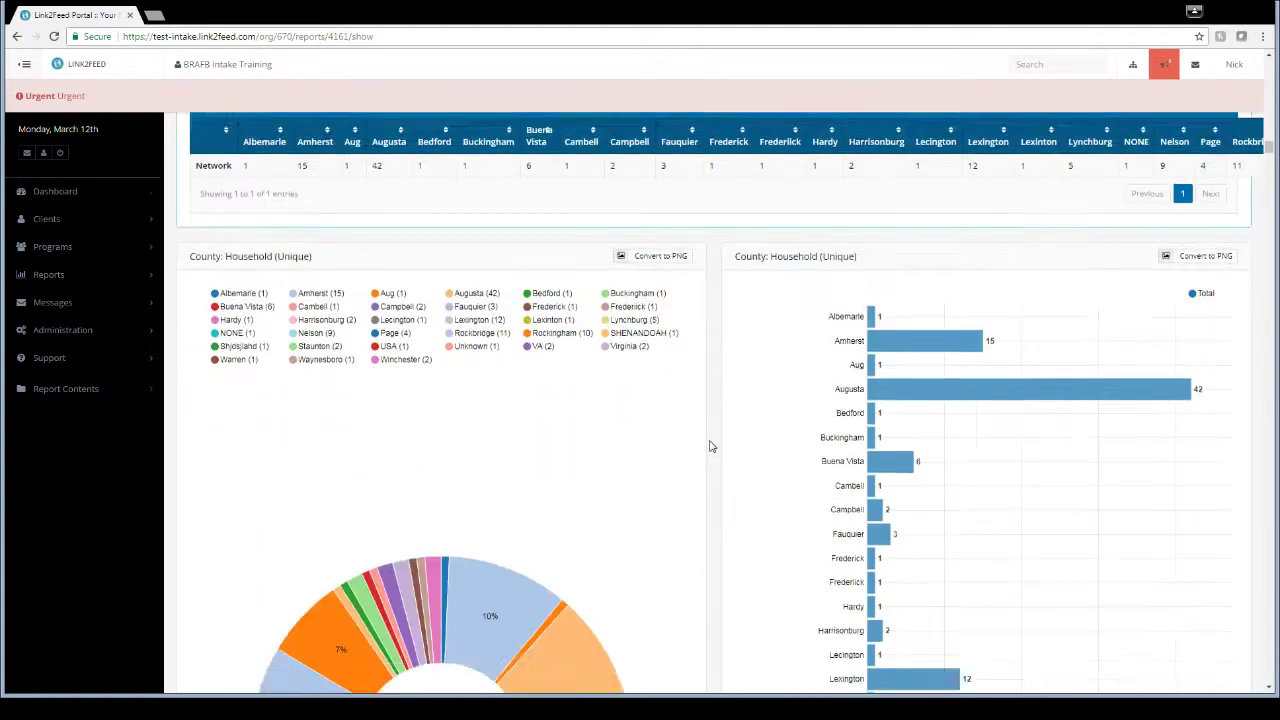
{"action": "scroll", "coordinate": [710, 446], "scroll_direction": "down", "scroll_amount": 7}
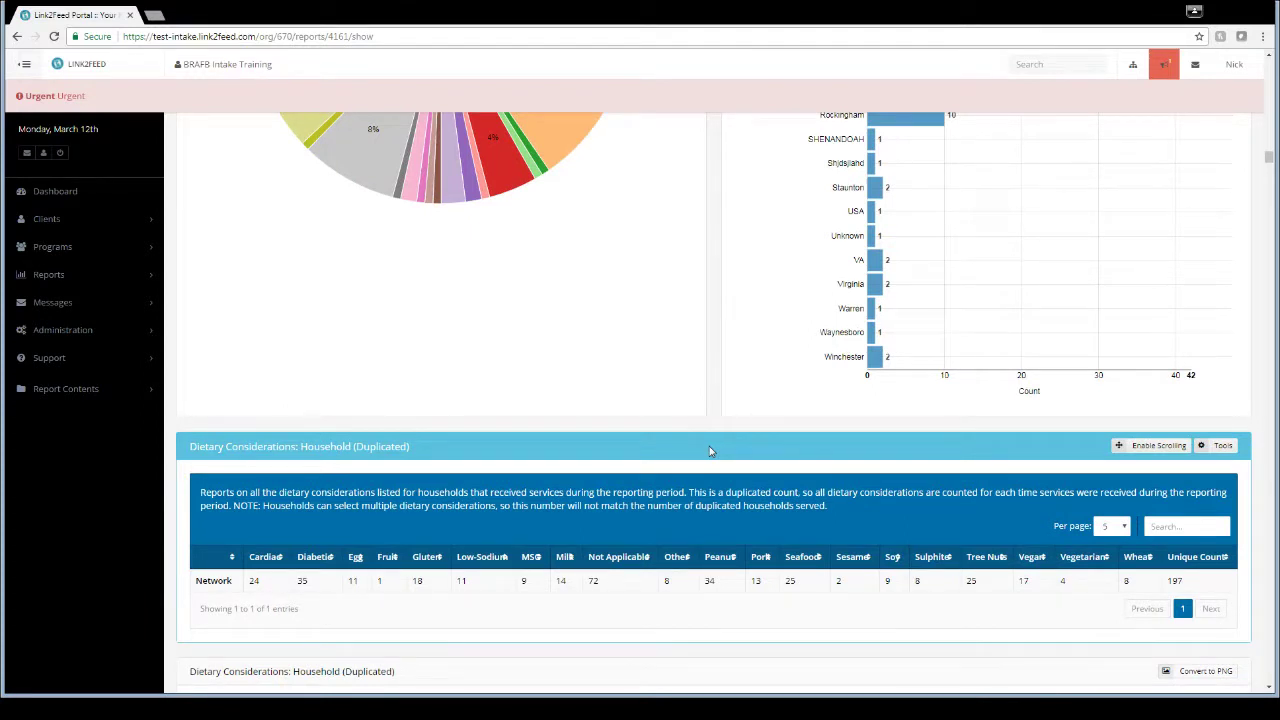
{"action": "scroll", "coordinate": [709, 451], "scroll_direction": "up", "scroll_amount": 1}
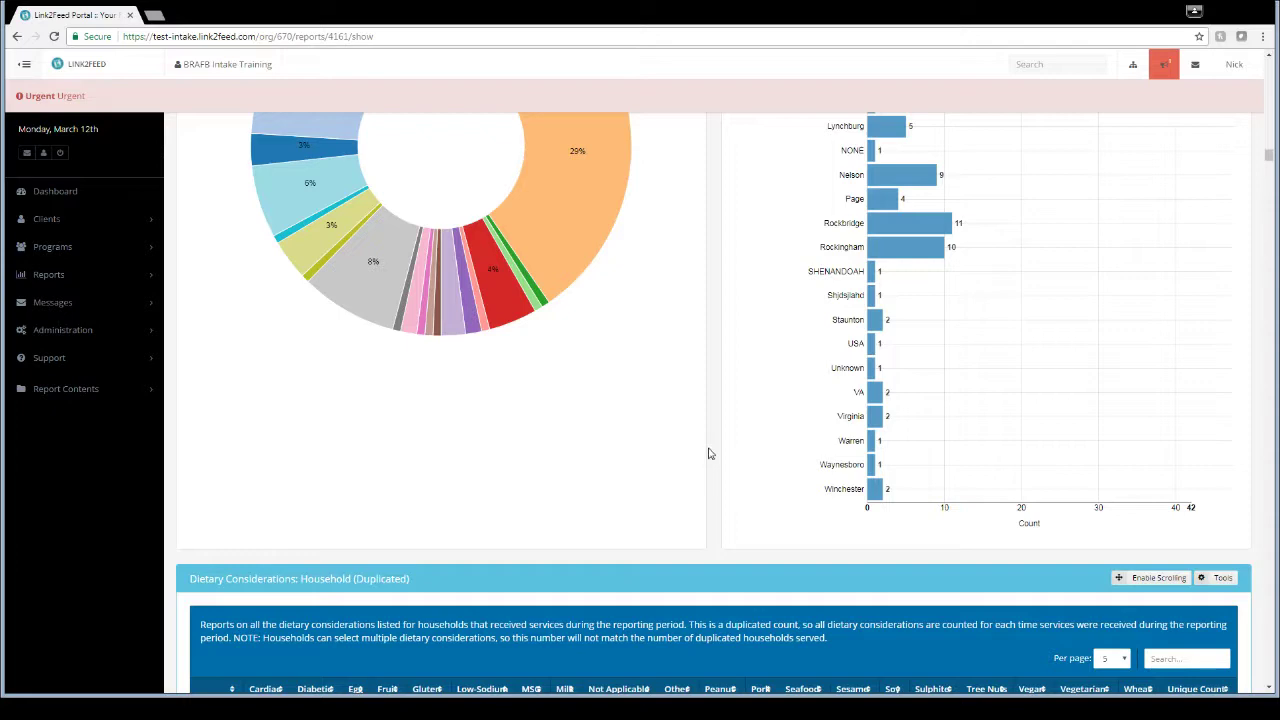
{"action": "scroll", "coordinate": [712, 422], "scroll_direction": "down", "scroll_amount": 1}
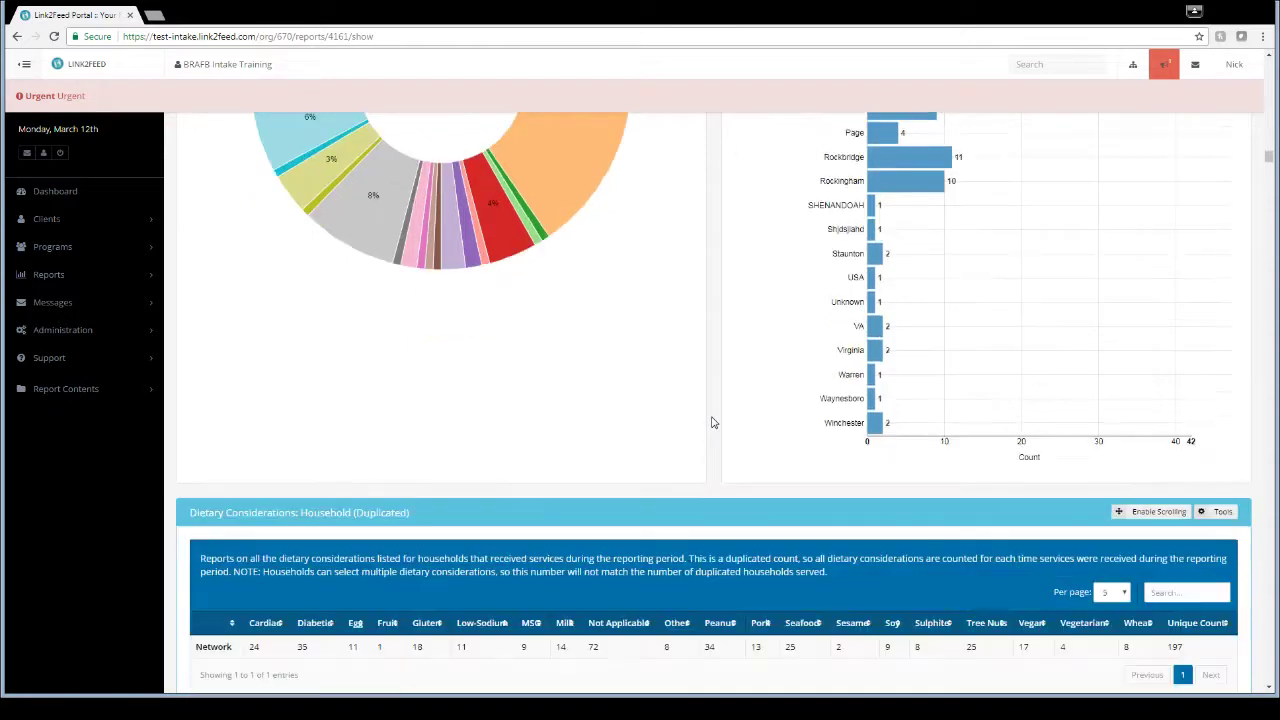
{"action": "scroll", "coordinate": [712, 422], "scroll_direction": "down", "scroll_amount": 1}
{"action": "scroll", "coordinate": [712, 422], "scroll_direction": "up", "scroll_amount": 4}
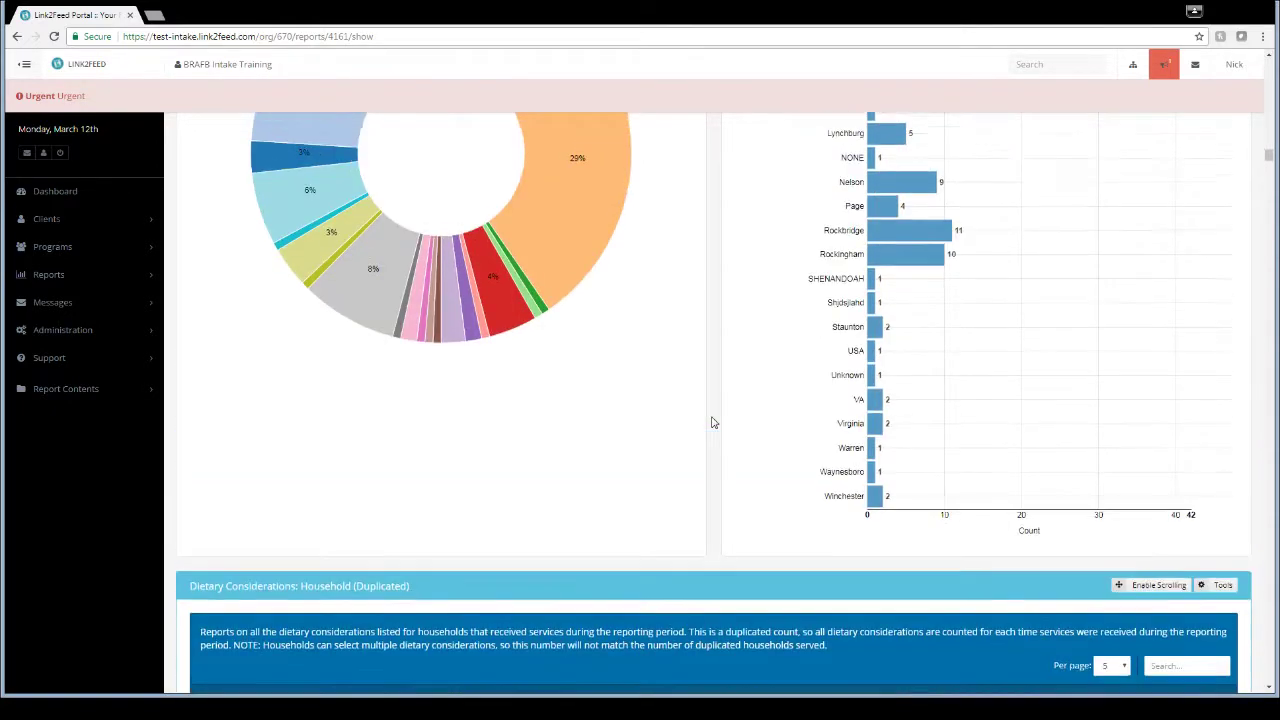
{"action": "scroll", "coordinate": [712, 422], "scroll_direction": "up", "scroll_amount": 1}
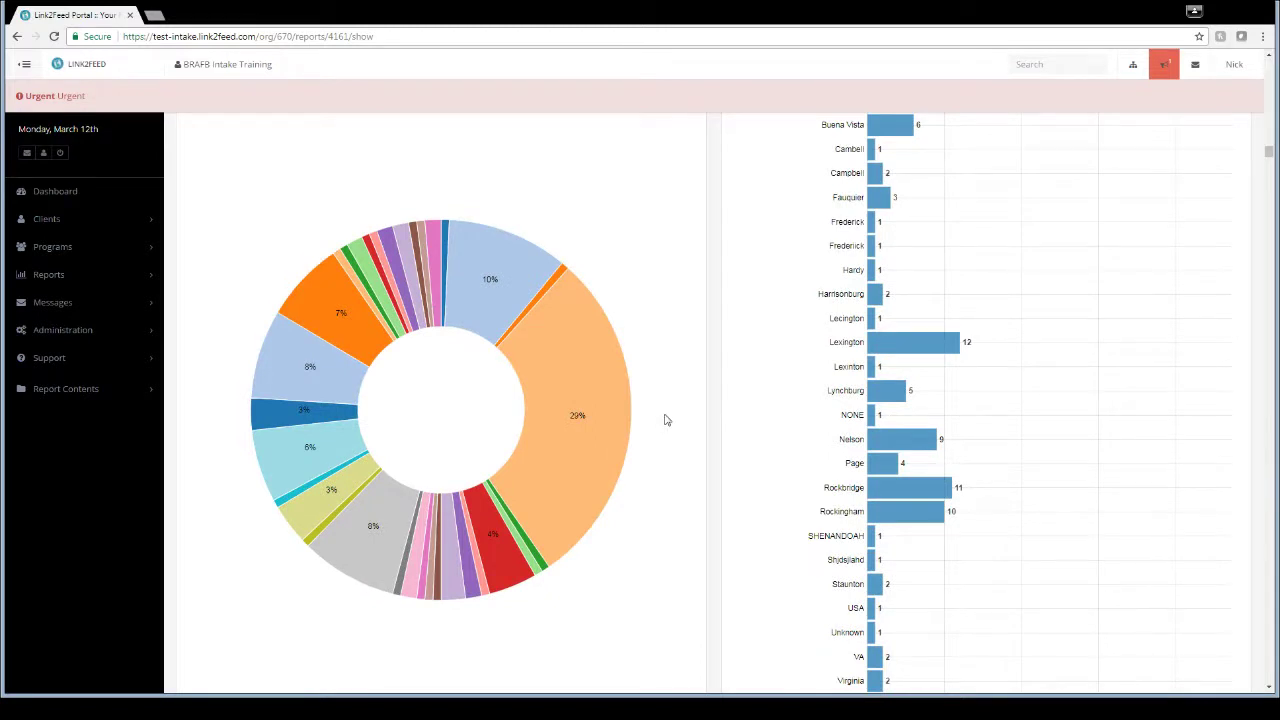
Start a new Statistics Report and title it "Monthly Stats March".
{"action": "left_click", "coordinate": [74, 284]}
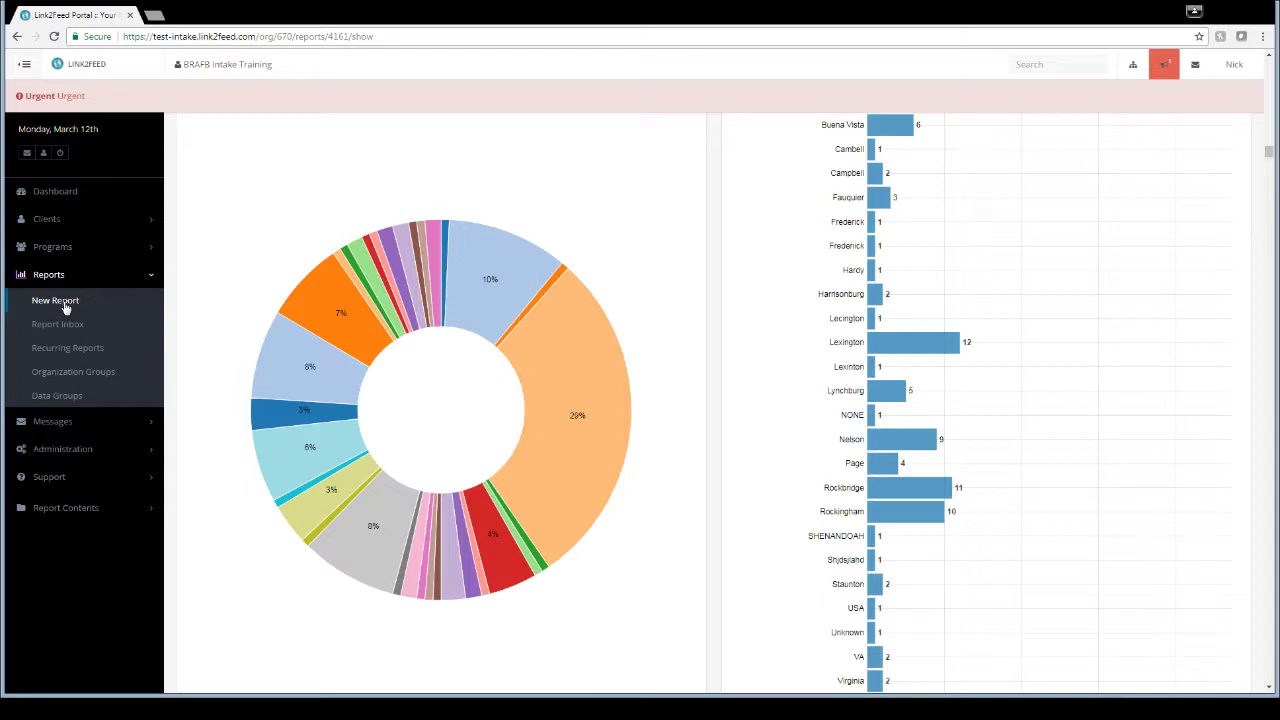
{"action": "left_click", "coordinate": [62, 303]}
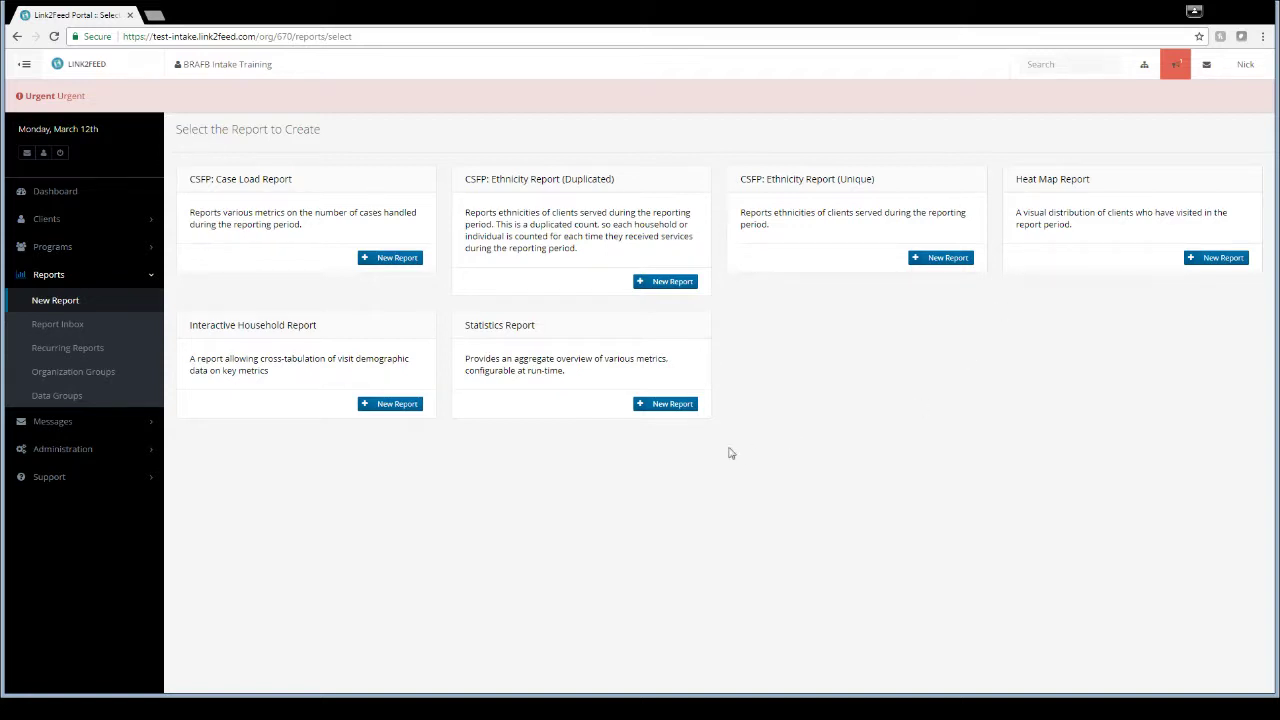
{"action": "left_click", "coordinate": [649, 406]}
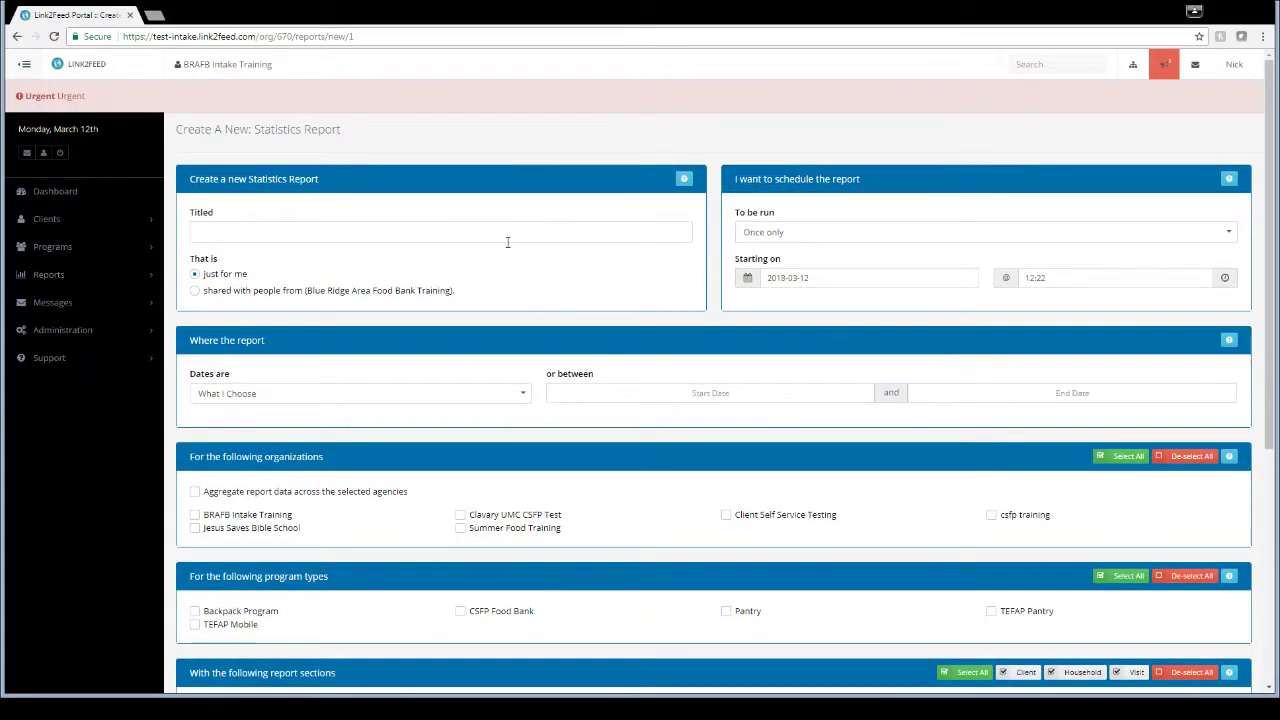
{"action": "left_click", "coordinate": [508, 231]}
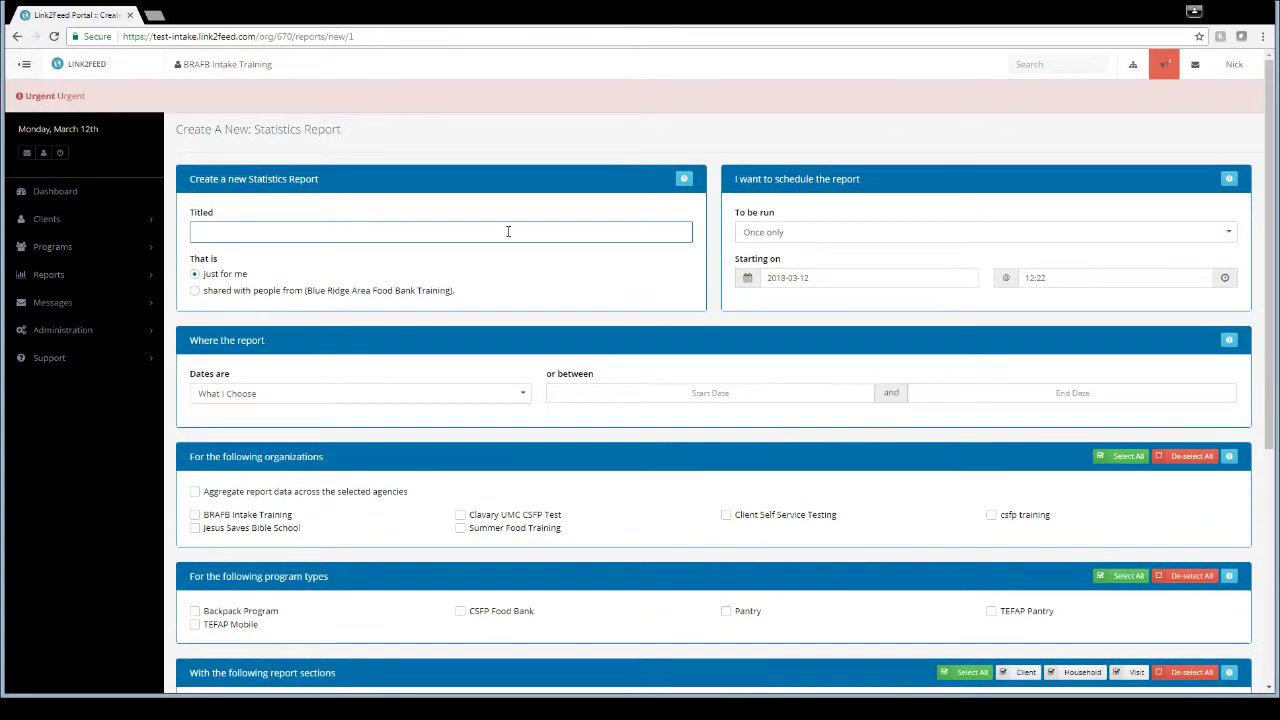
{"action": "type", "text": "Monthly Sta"}
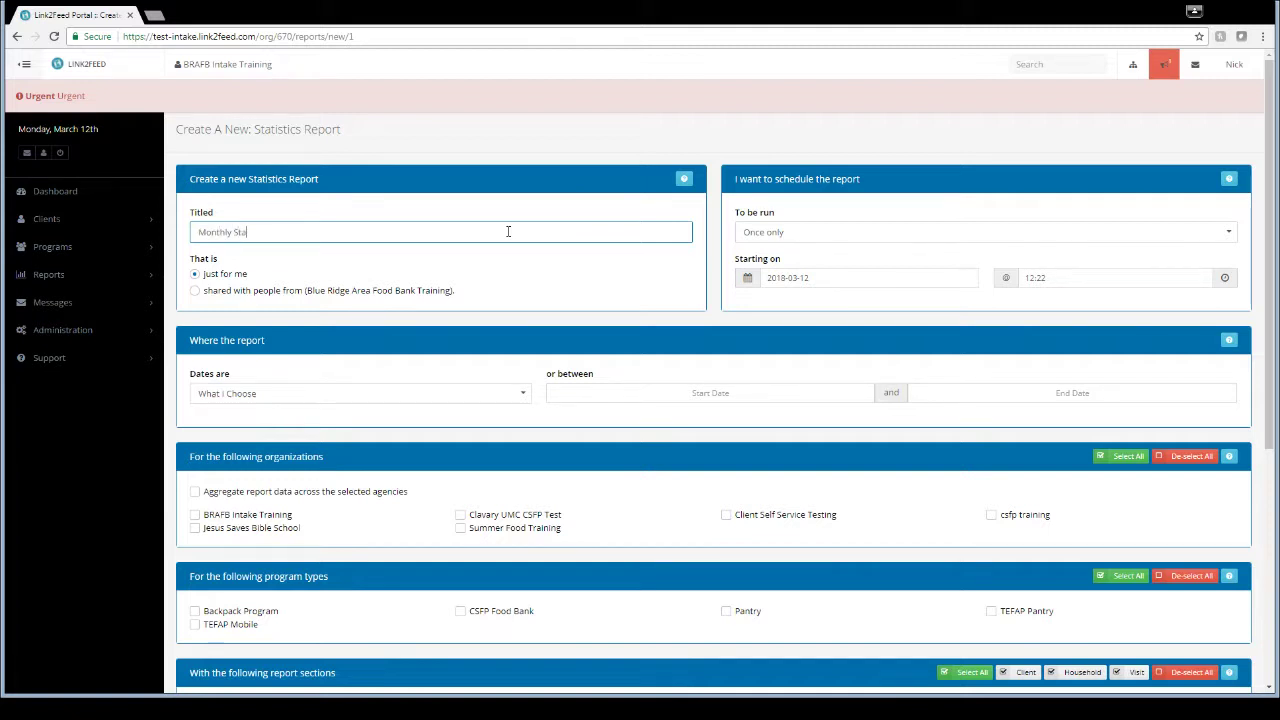
{"action": "type", "text": "ts March"}
Schedule the report to be run Monthly.
{"action": "left_click", "coordinate": [821, 236]}
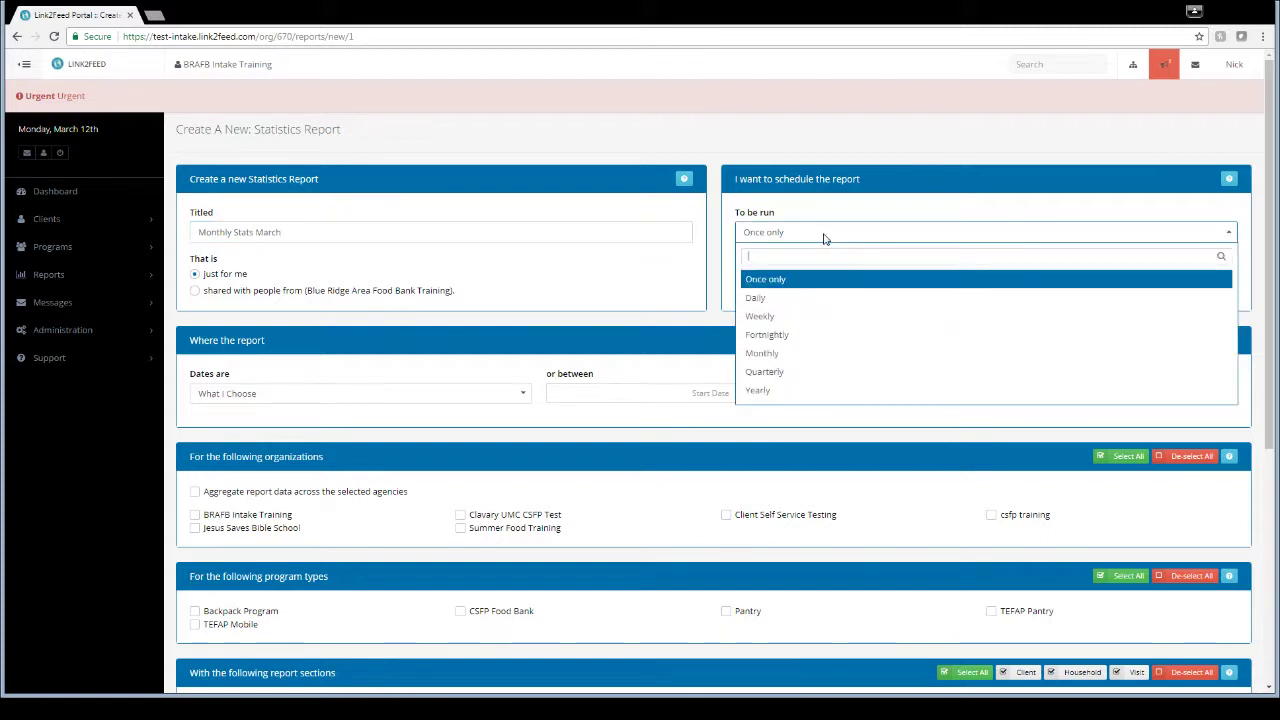
{"action": "left_click", "coordinate": [801, 356]}
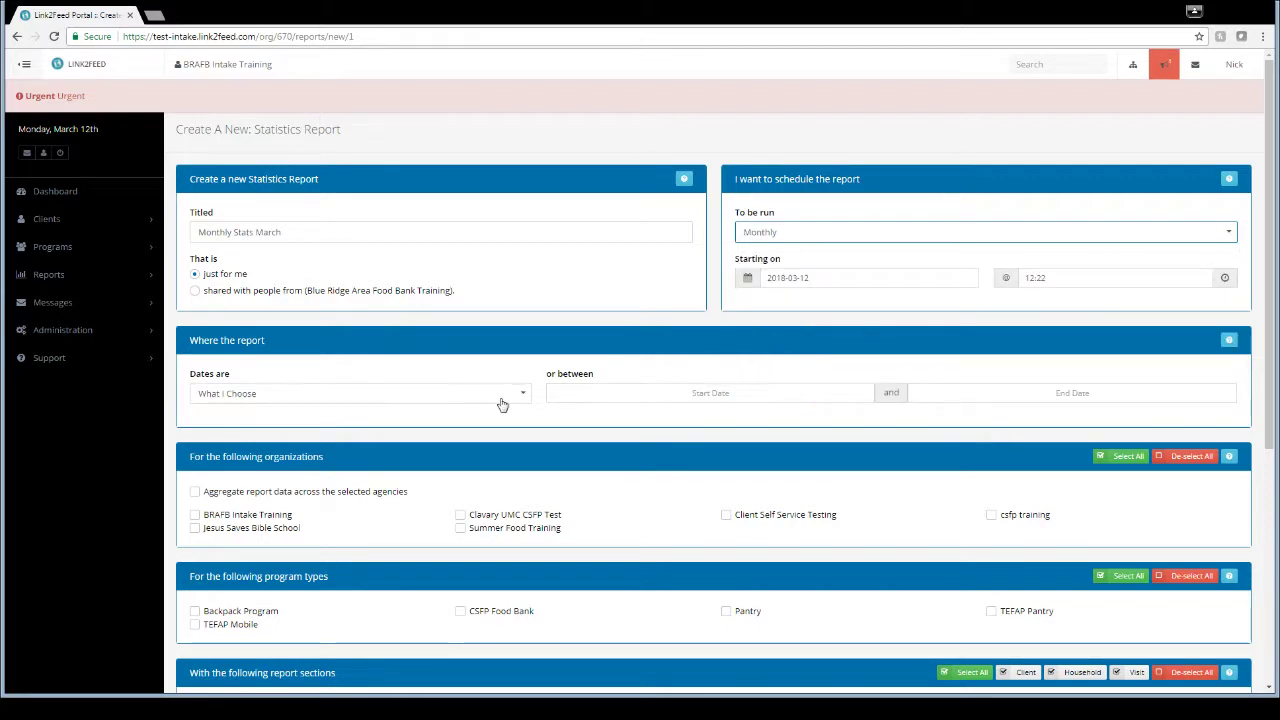
{"action": "left_click", "coordinate": [940, 285]}
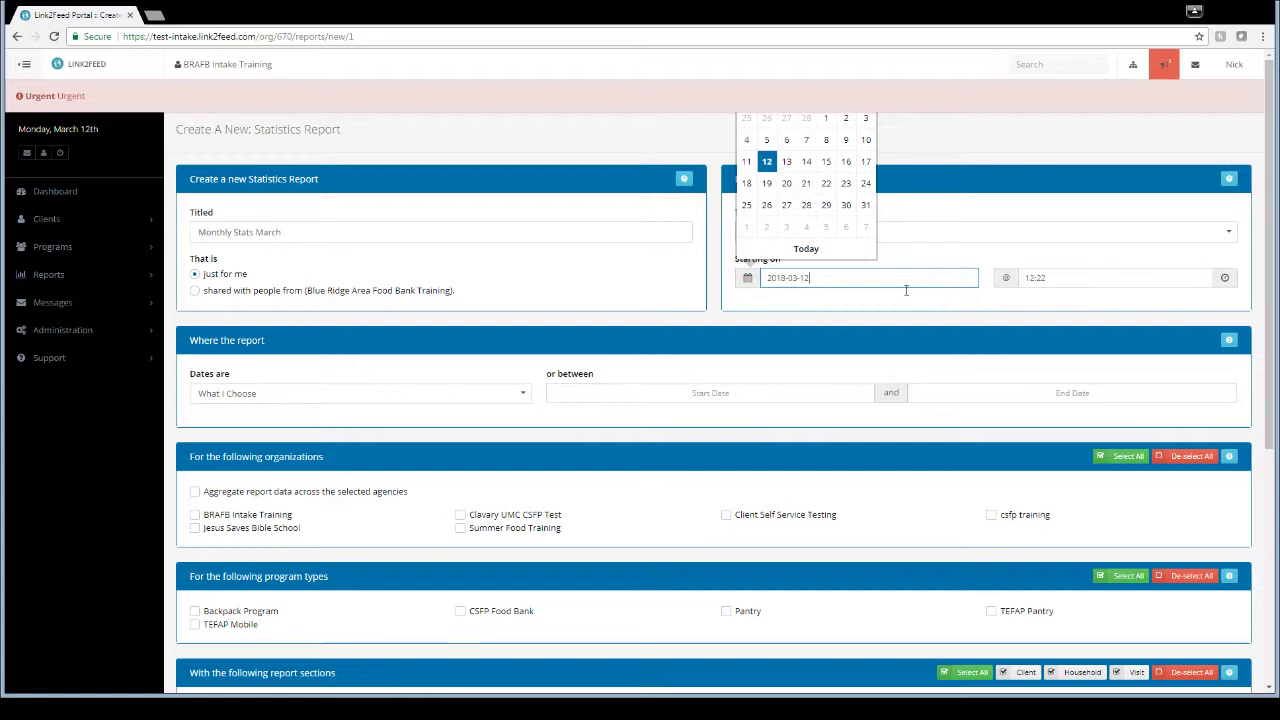
{"action": "left_click", "coordinate": [497, 362]}
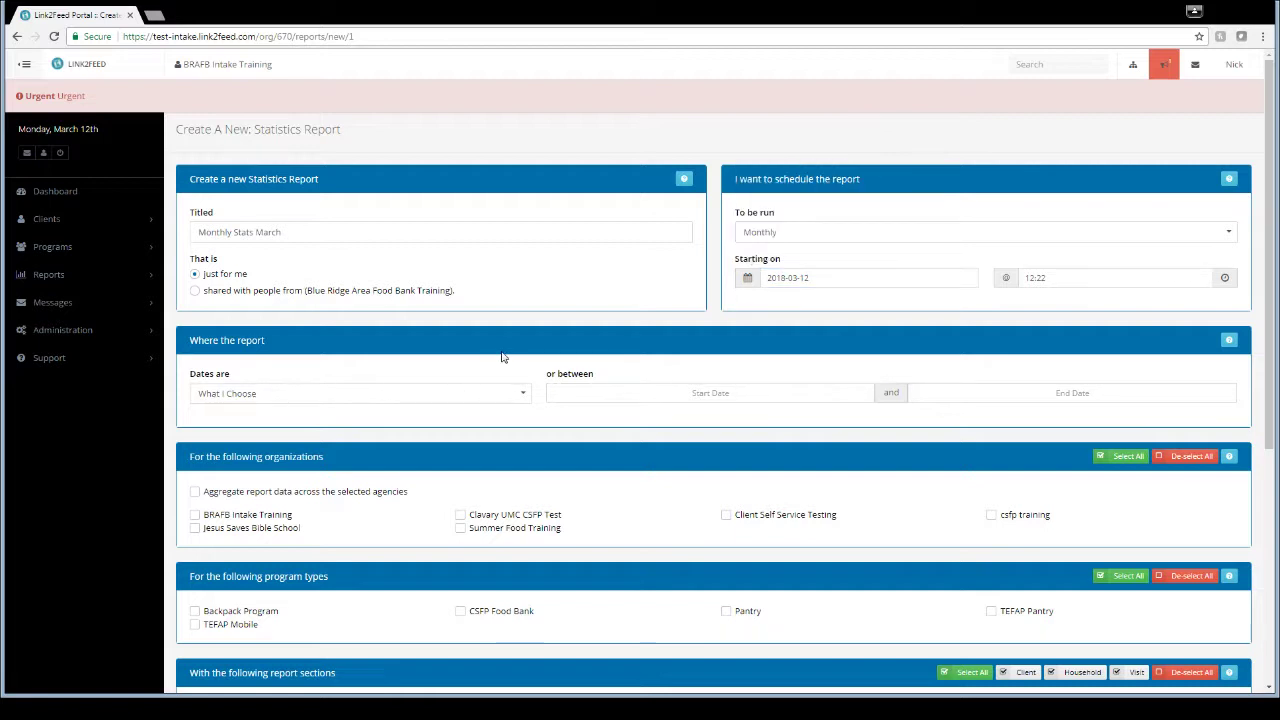
{"action": "left_click", "coordinate": [917, 238]}
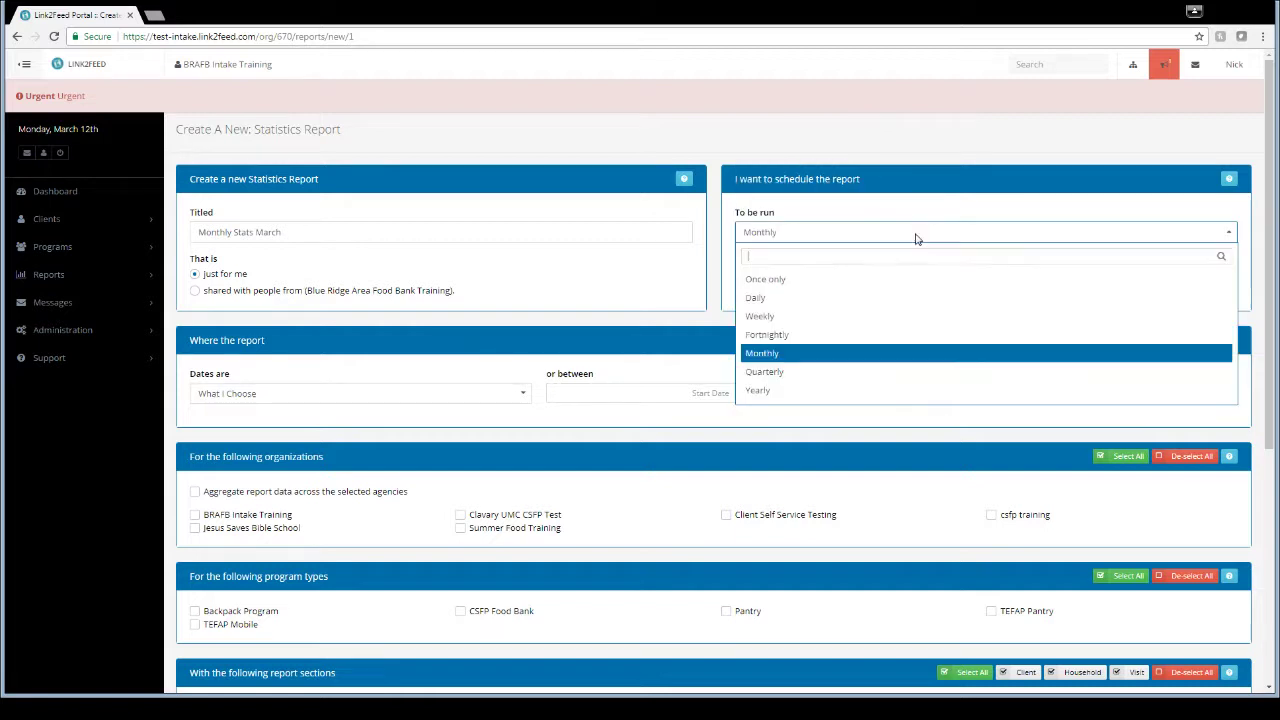
{"action": "left_click", "coordinate": [850, 357]}
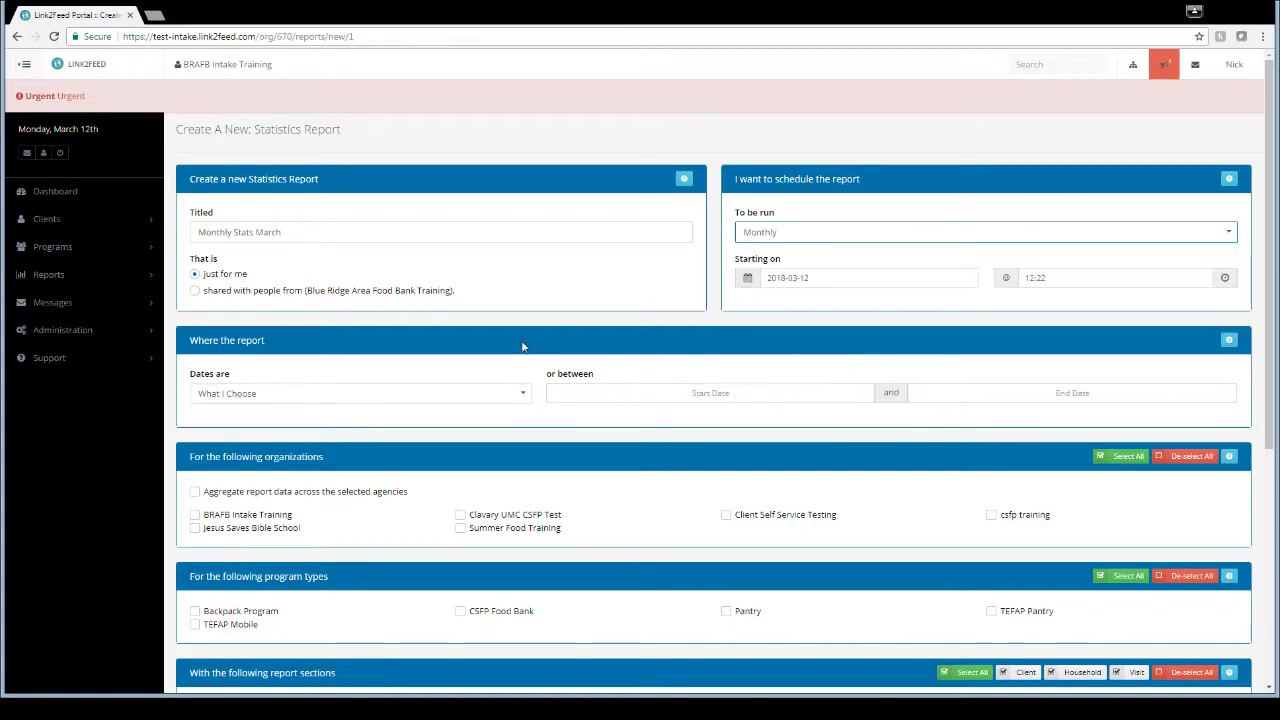
Set the report dates to Last Month and the schedule's starting date to 2018-03-01.
{"action": "left_click", "coordinate": [497, 401]}
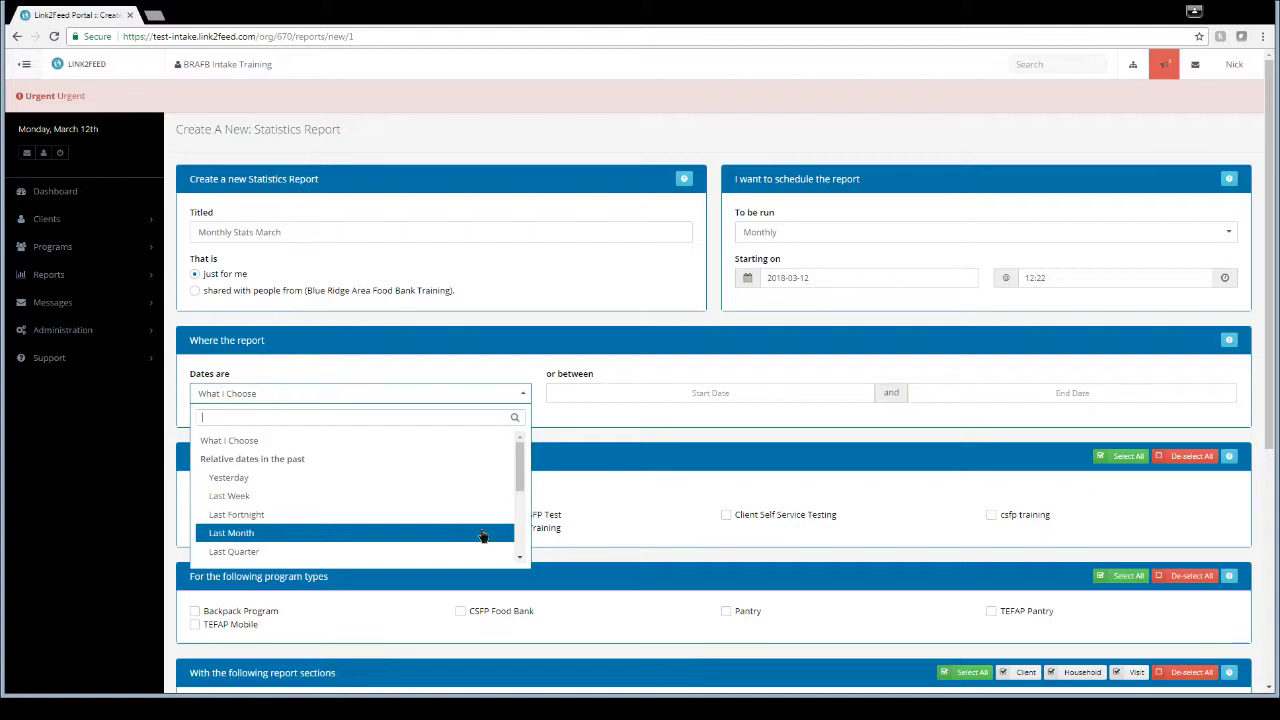
{"action": "left_click", "coordinate": [482, 537]}
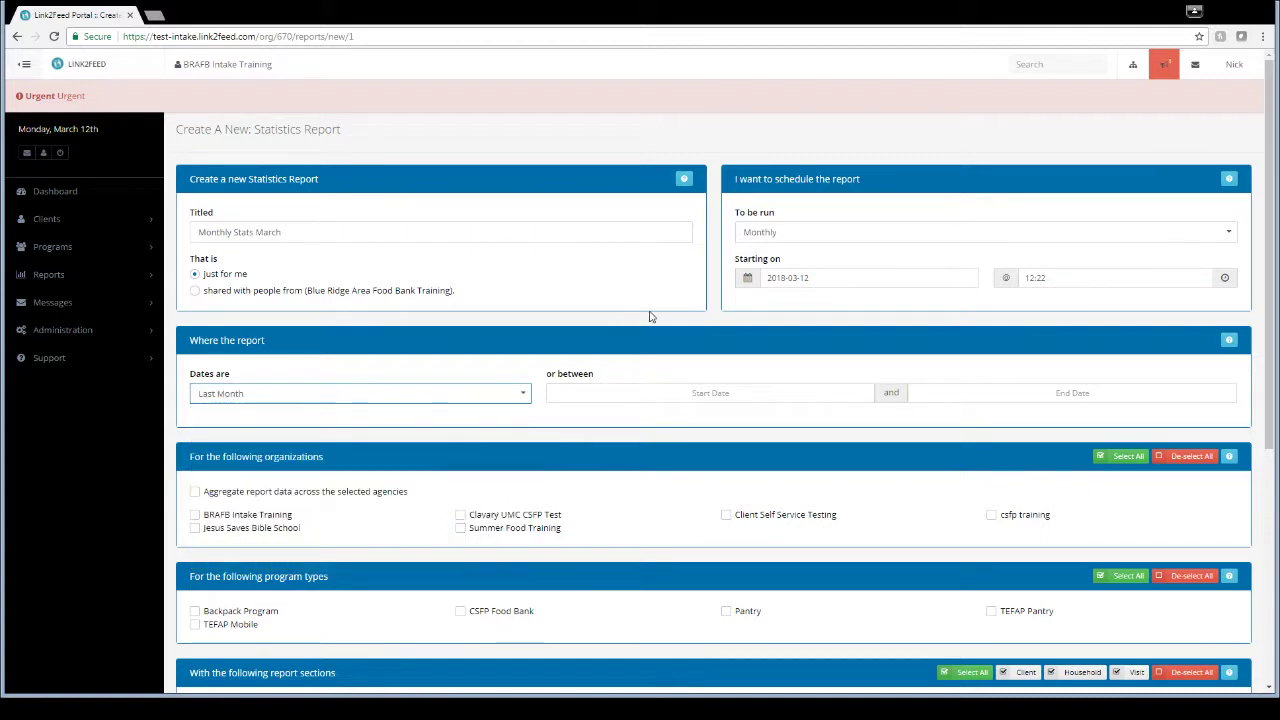
{"action": "left_click", "coordinate": [951, 279]}
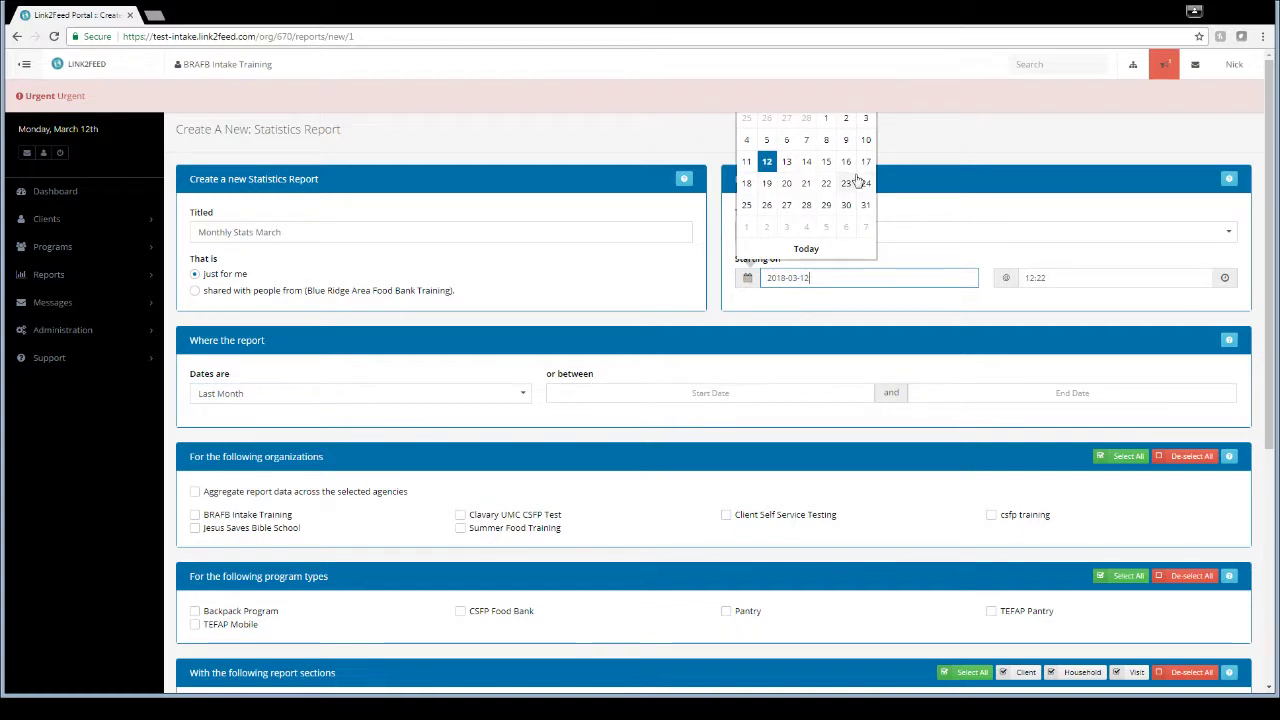
{"action": "left_click", "coordinate": [920, 199]}
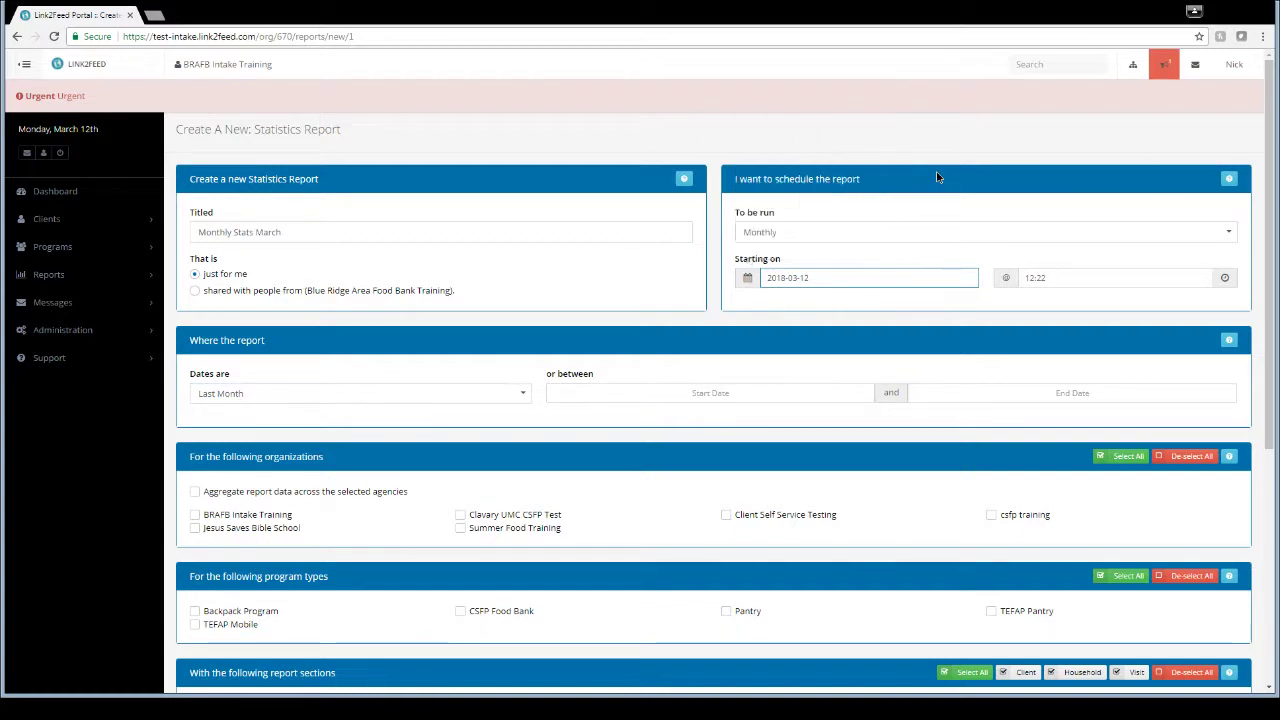
{"action": "left_click", "coordinate": [831, 277]}
{"action": "left_click", "coordinate": [830, 123]}
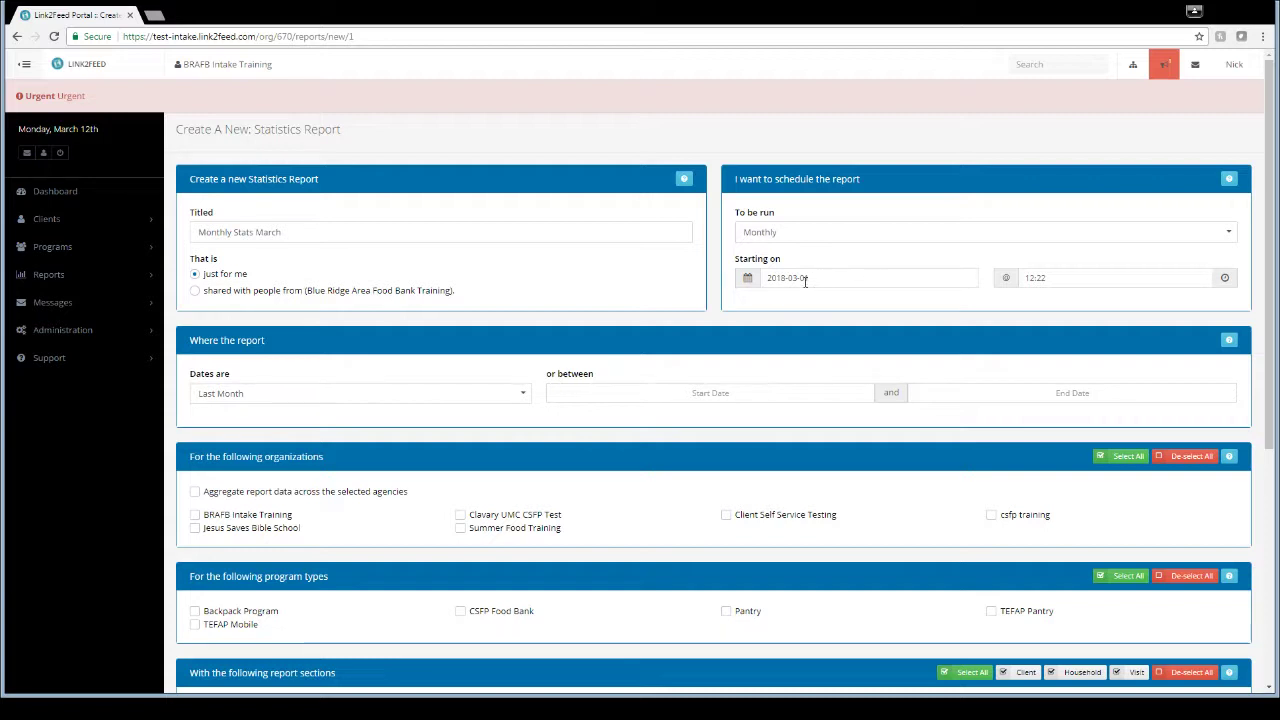
{"action": "left_click", "coordinate": [265, 396]}
{"action": "left_click", "coordinate": [256, 538]}
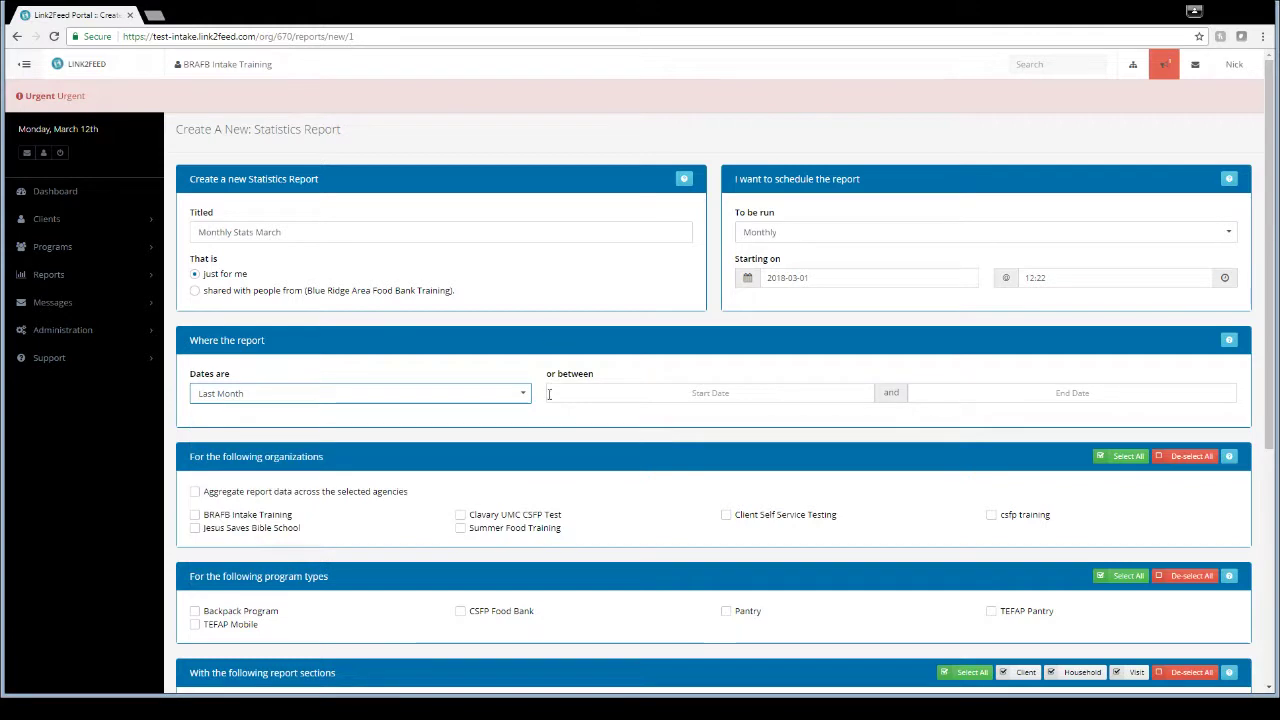
Include the BRAFB Intake Training organization and enable aggregating report data across the selected agencies.
{"action": "scroll", "coordinate": [547, 392], "scroll_direction": "down", "scroll_amount": 1}
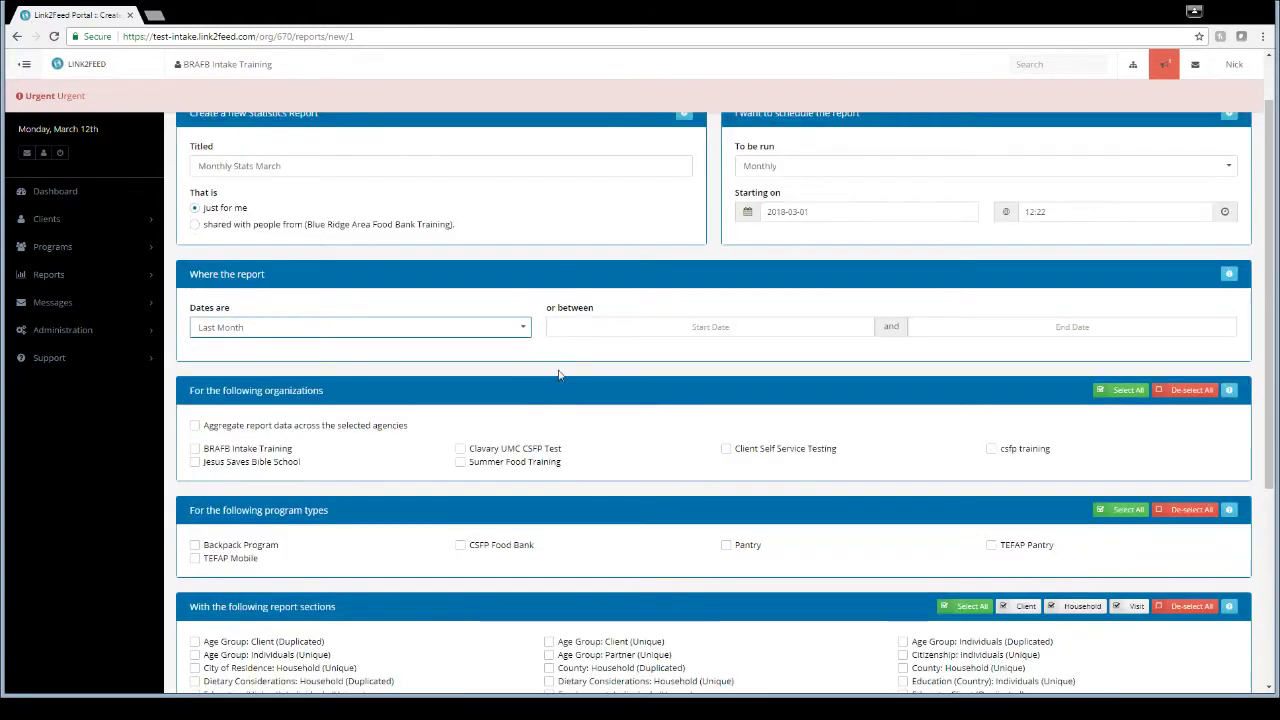
{"action": "left_click", "coordinate": [195, 449]}
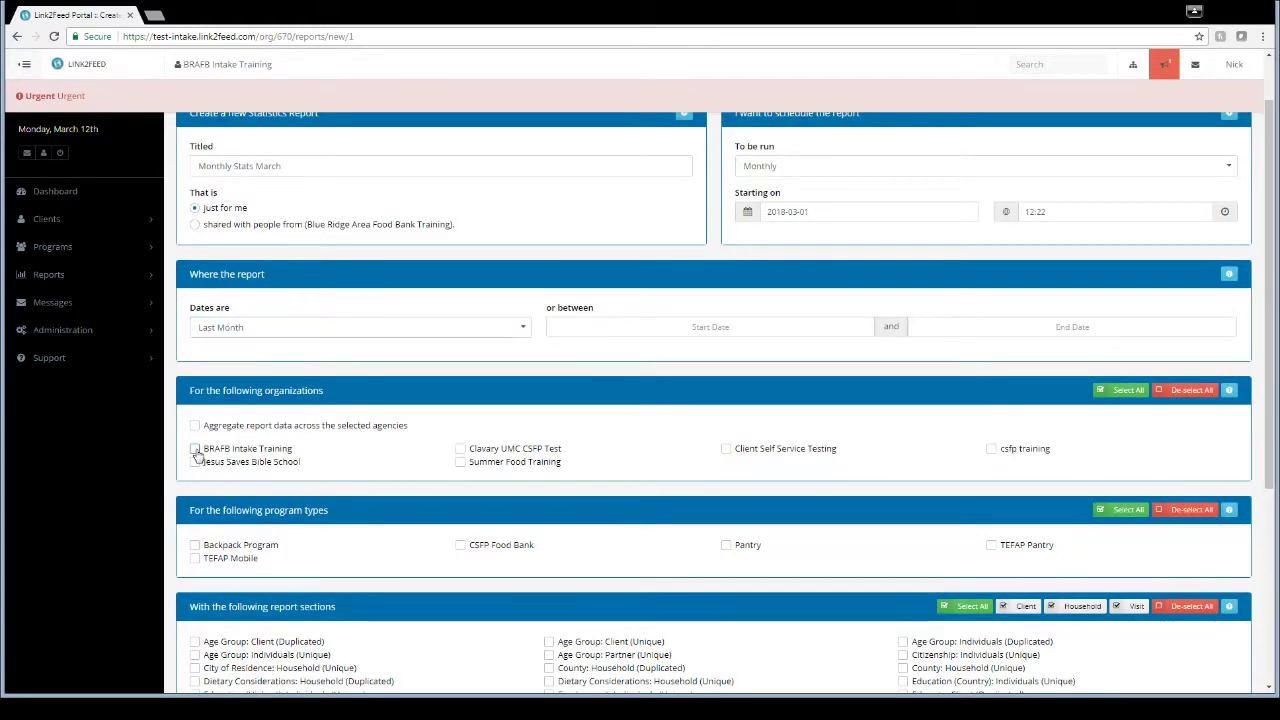
{"action": "left_click", "coordinate": [195, 426]}
Create the report with all program types and all report sections included.
{"action": "scroll", "coordinate": [866, 414], "scroll_direction": "down", "scroll_amount": 3}
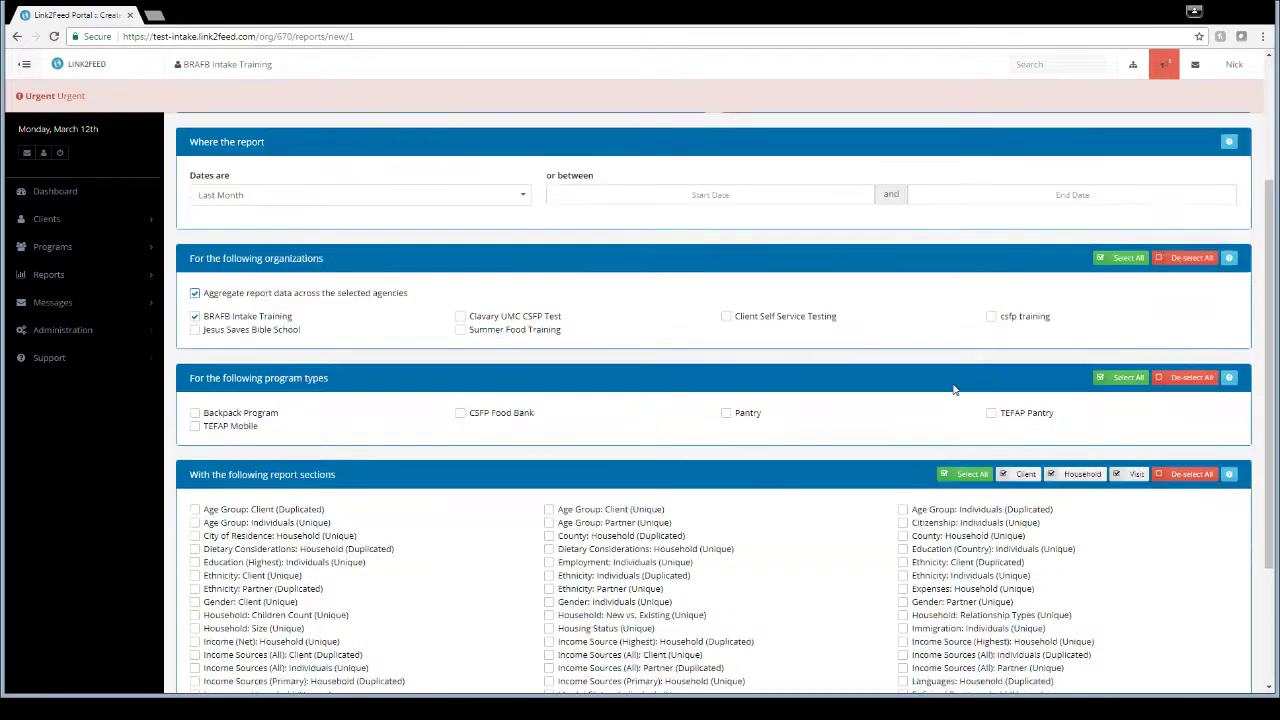
{"action": "scroll", "coordinate": [820, 349], "scroll_direction": "down", "scroll_amount": 1}
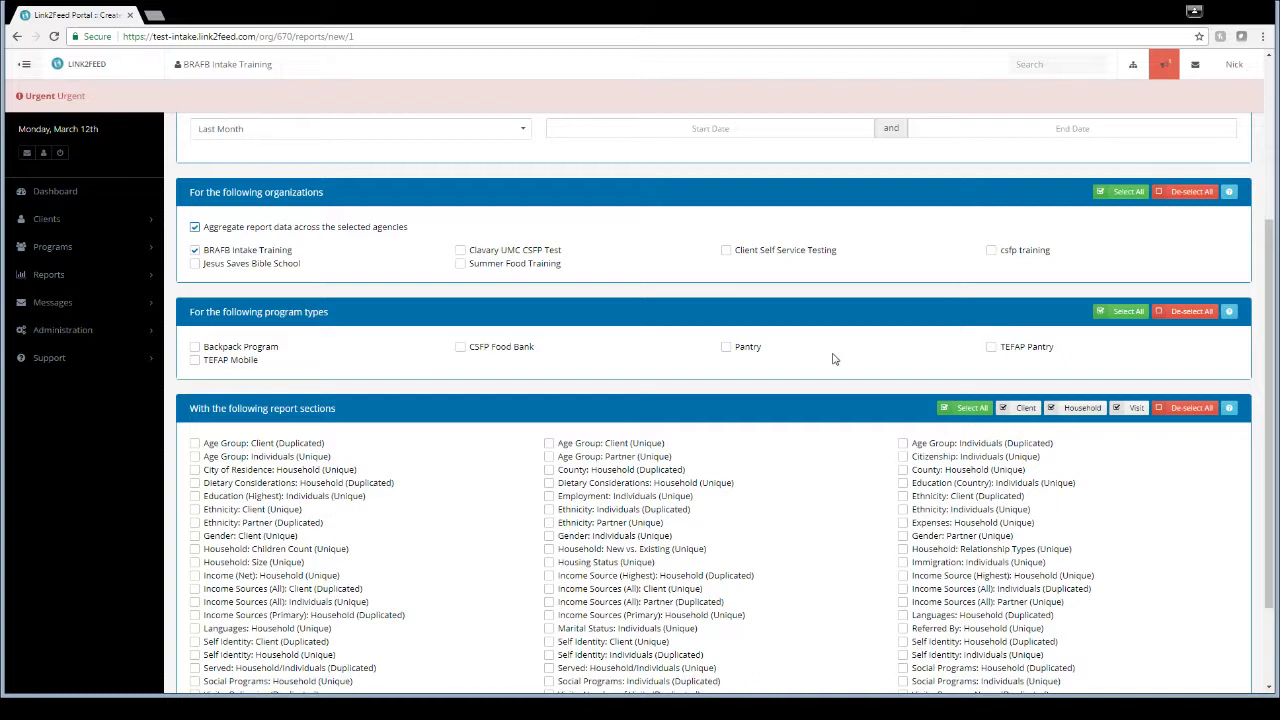
{"action": "left_click", "coordinate": [1122, 313]}
{"action": "left_click", "coordinate": [958, 410]}
{"action": "scroll", "coordinate": [935, 416], "scroll_direction": "down", "scroll_amount": 2}
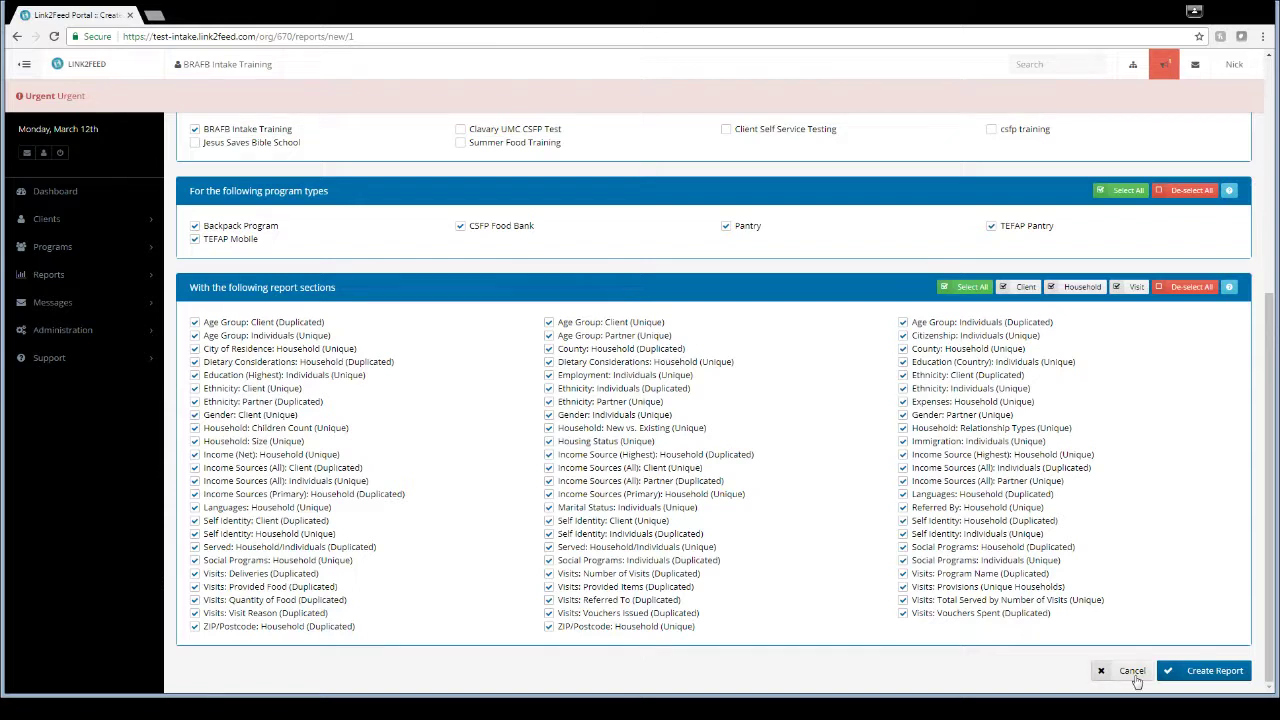
{"action": "left_click", "coordinate": [1203, 672]}
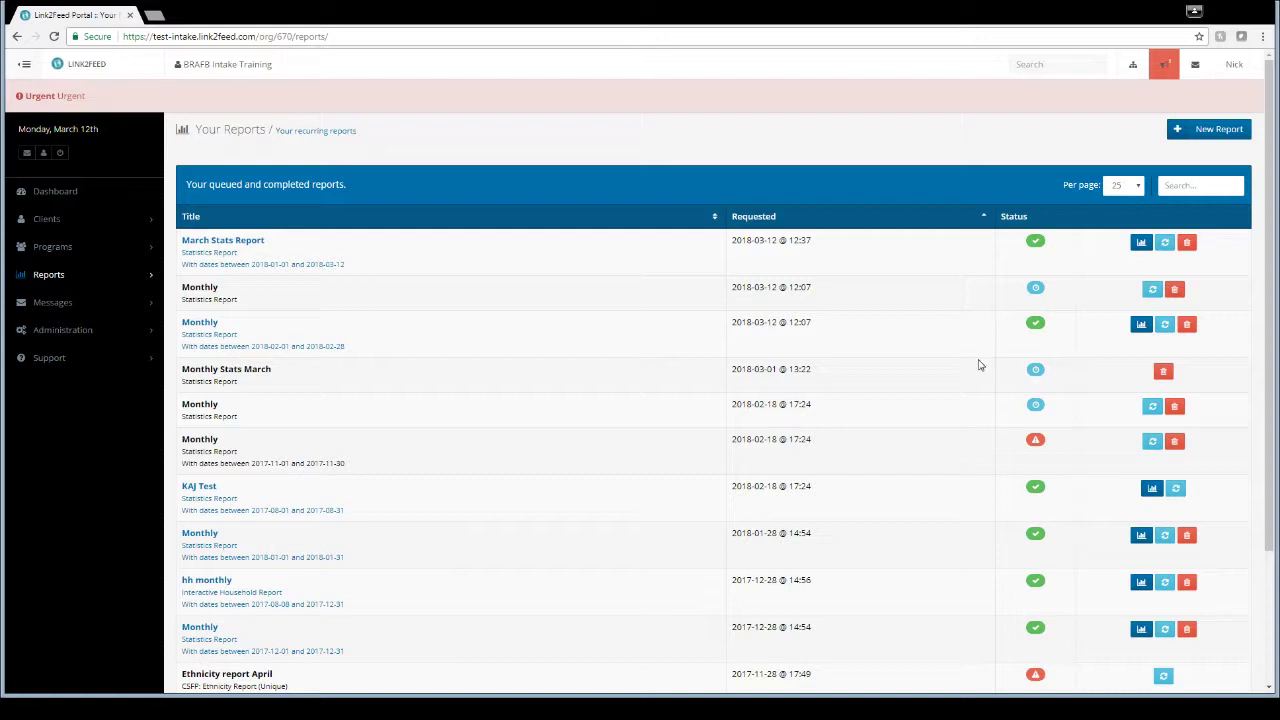
Refresh the list of queued and completed reports to check the status of Monthly Stats March.
{"action": "left_click", "coordinate": [54, 36]}
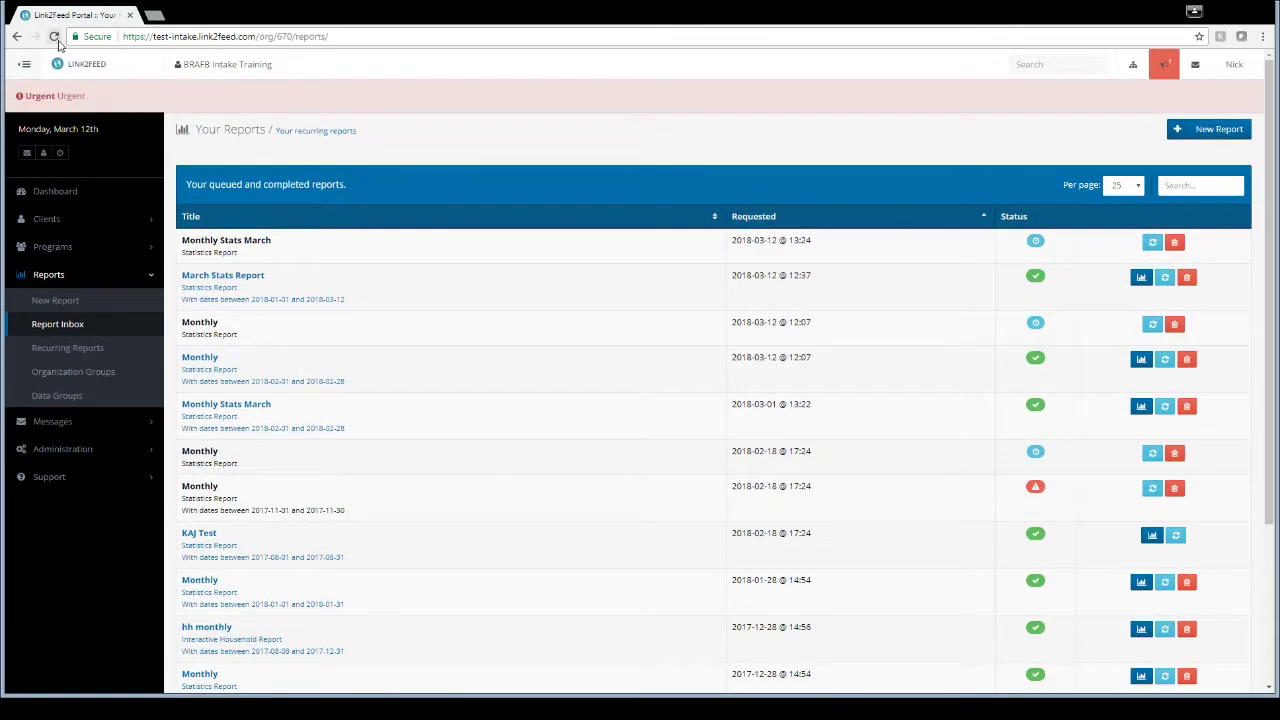
{"action": "left_click", "coordinate": [54, 37]}
{"action": "left_click", "coordinate": [55, 37]}
{"action": "left_click", "coordinate": [55, 37]}
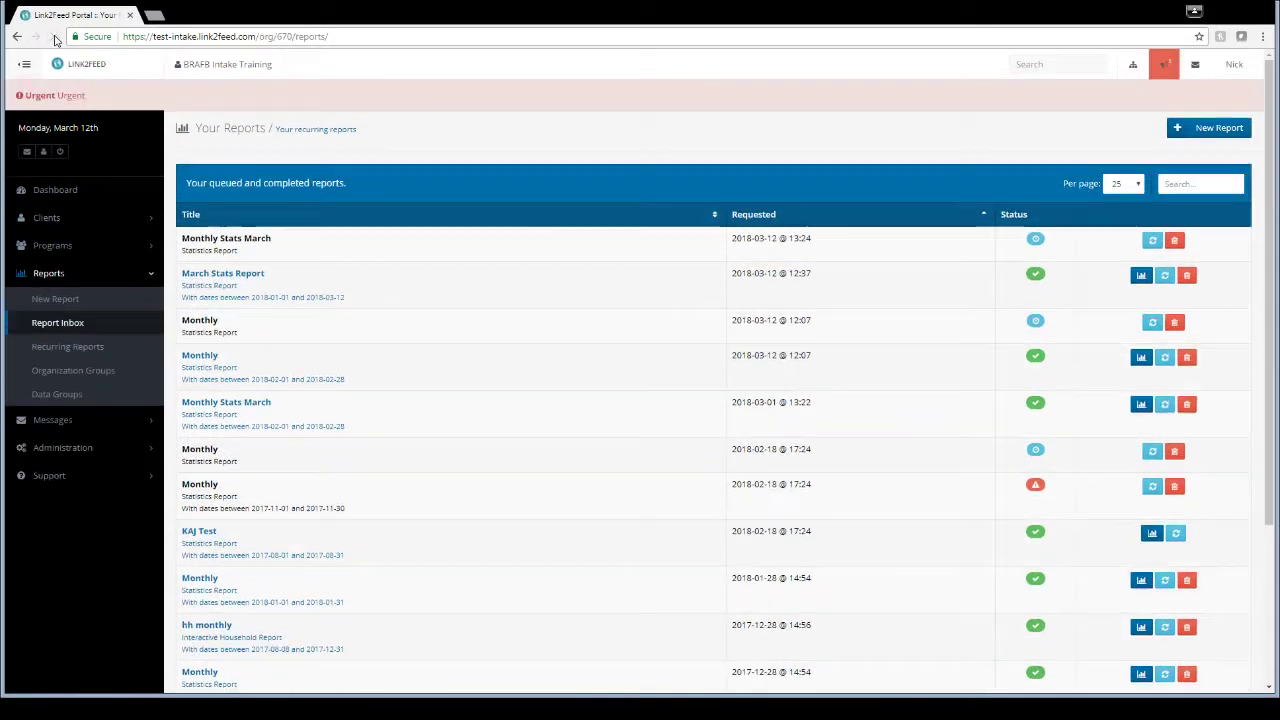
{"action": "left_click", "coordinate": [55, 37]}
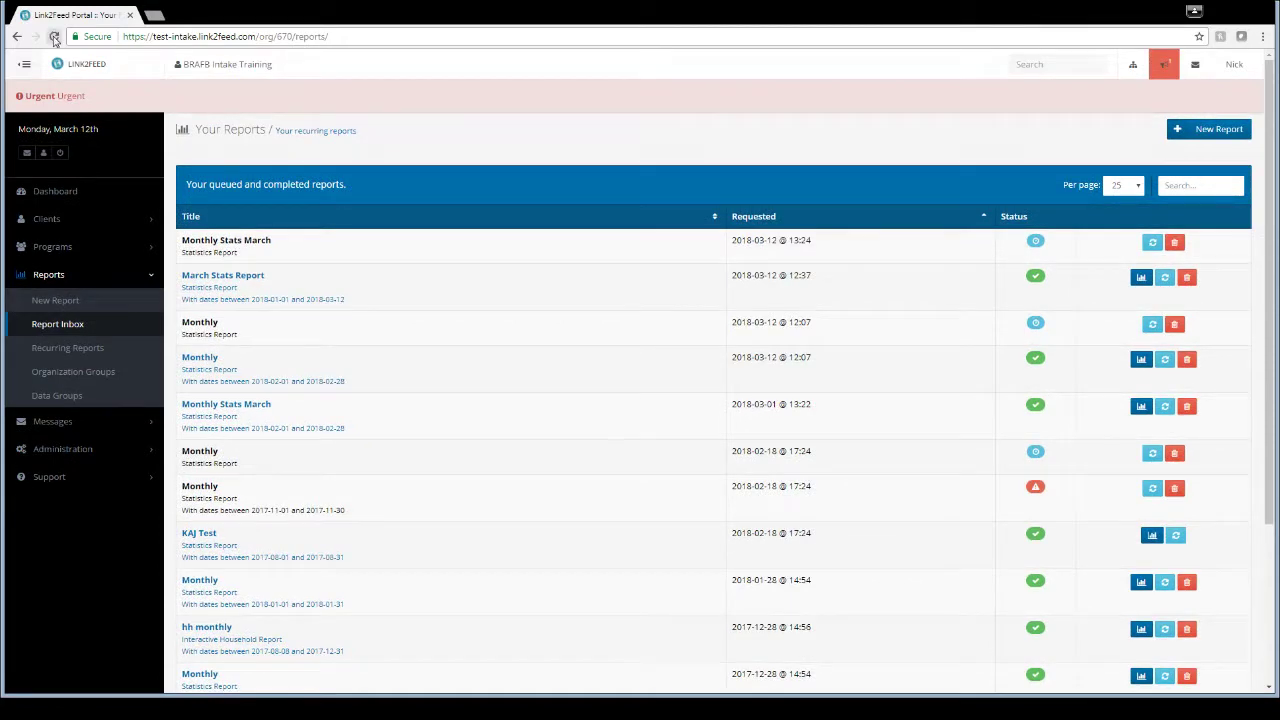
{"action": "left_click", "coordinate": [55, 37]}
{"action": "left_click", "coordinate": [55, 37]}
{"action": "left_click", "coordinate": [55, 37]}
{"action": "left_click", "coordinate": [55, 37]}
{"action": "left_click", "coordinate": [55, 37]}
Open the recurring reports and delete the recurring report titled "Monthly".
{"action": "left_click", "coordinate": [56, 354]}
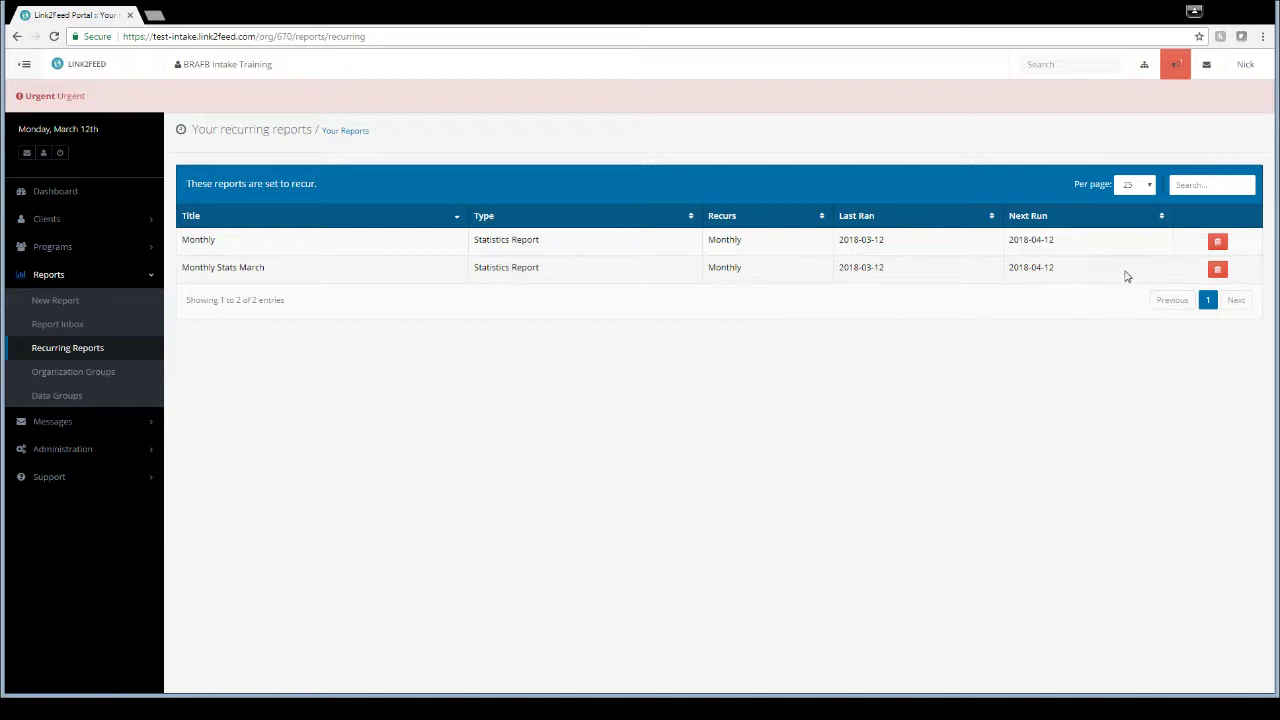
{"action": "left_click", "coordinate": [1217, 244]}
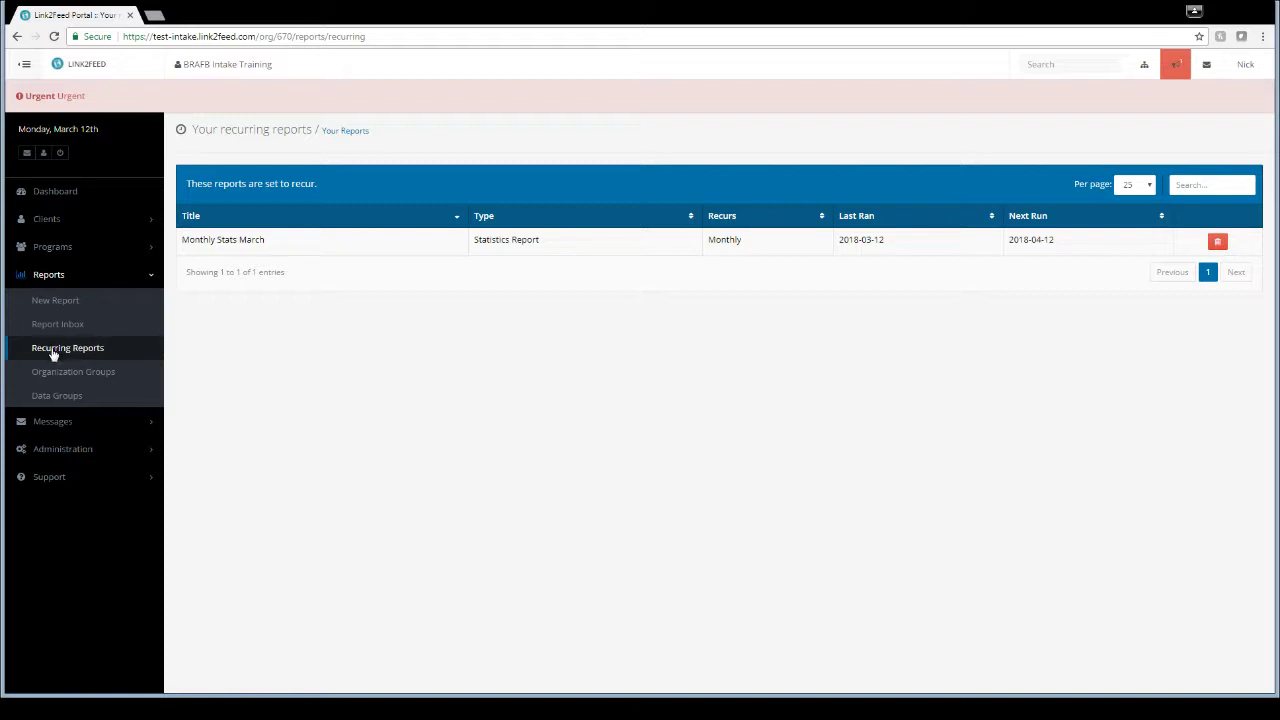
Refresh the report inbox, open the completed March Stats Report, and review its client age group tables and charts.
{"action": "left_click", "coordinate": [57, 301]}
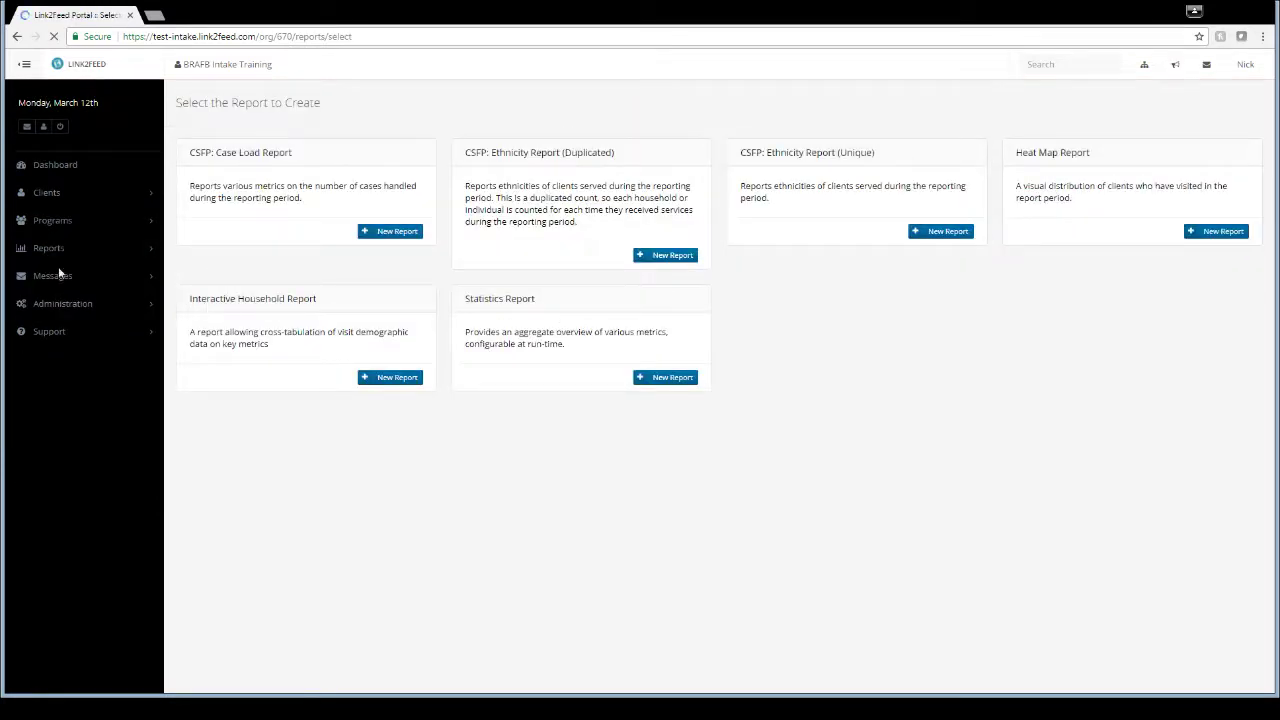
{"action": "left_click", "coordinate": [66, 254]}
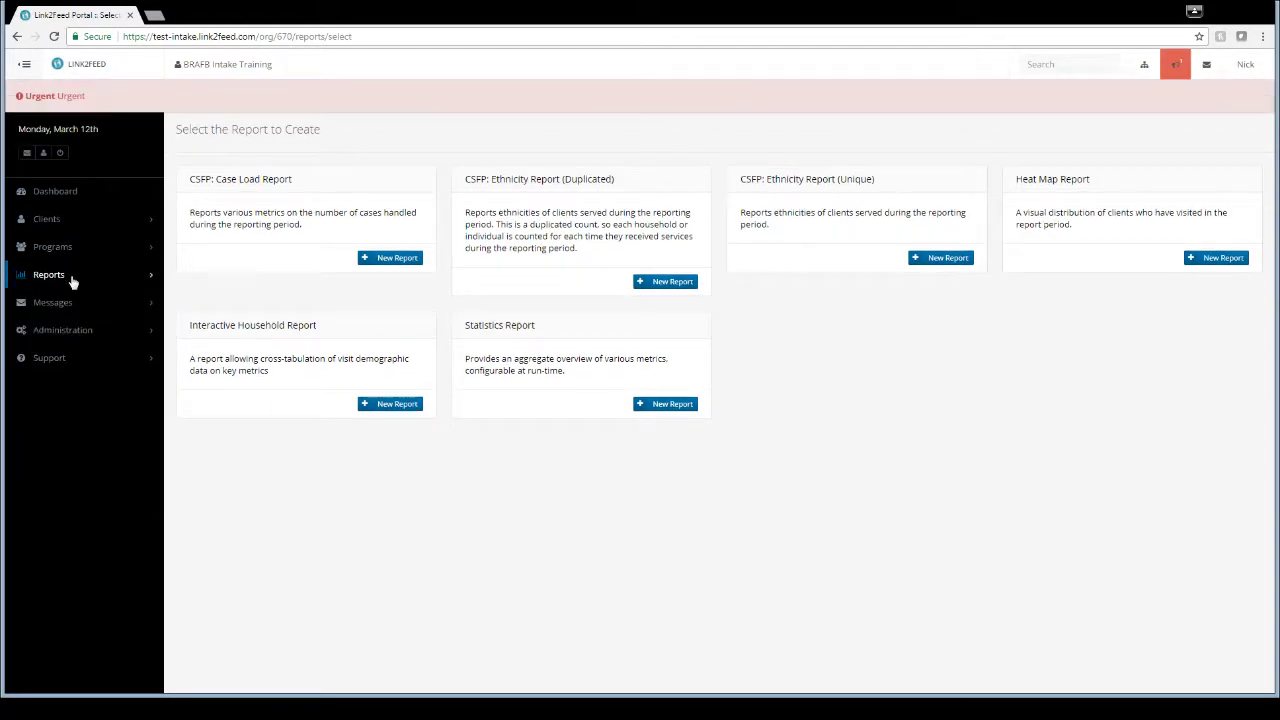
{"action": "left_click", "coordinate": [78, 327]}
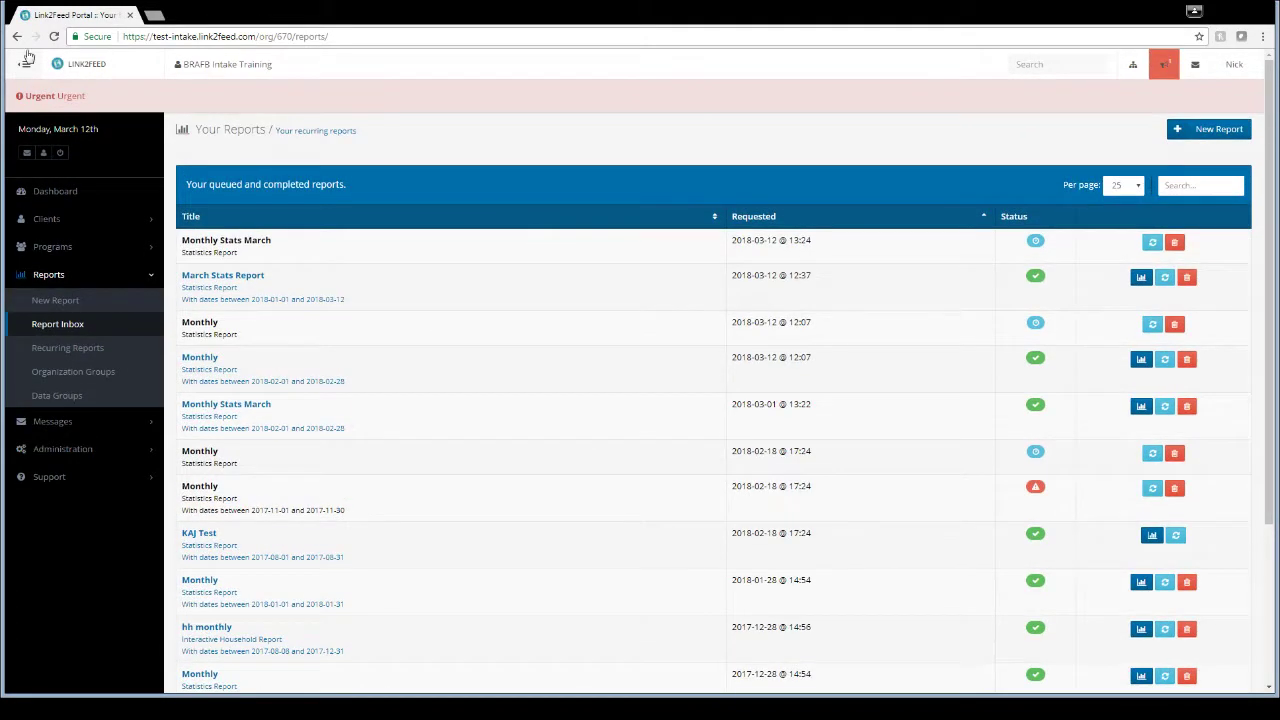
{"action": "left_click", "coordinate": [54, 37]}
{"action": "left_click", "coordinate": [1141, 281]}
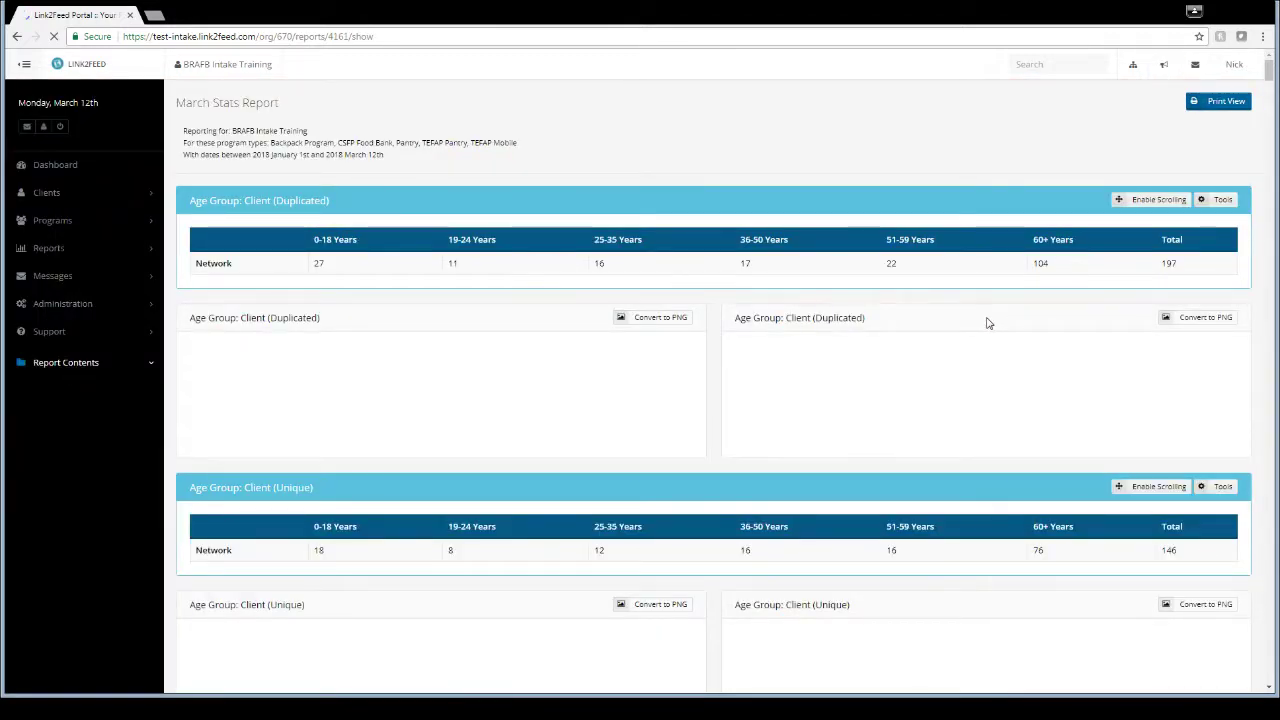
{"action": "scroll", "coordinate": [716, 364], "scroll_direction": "down", "scroll_amount": 1}
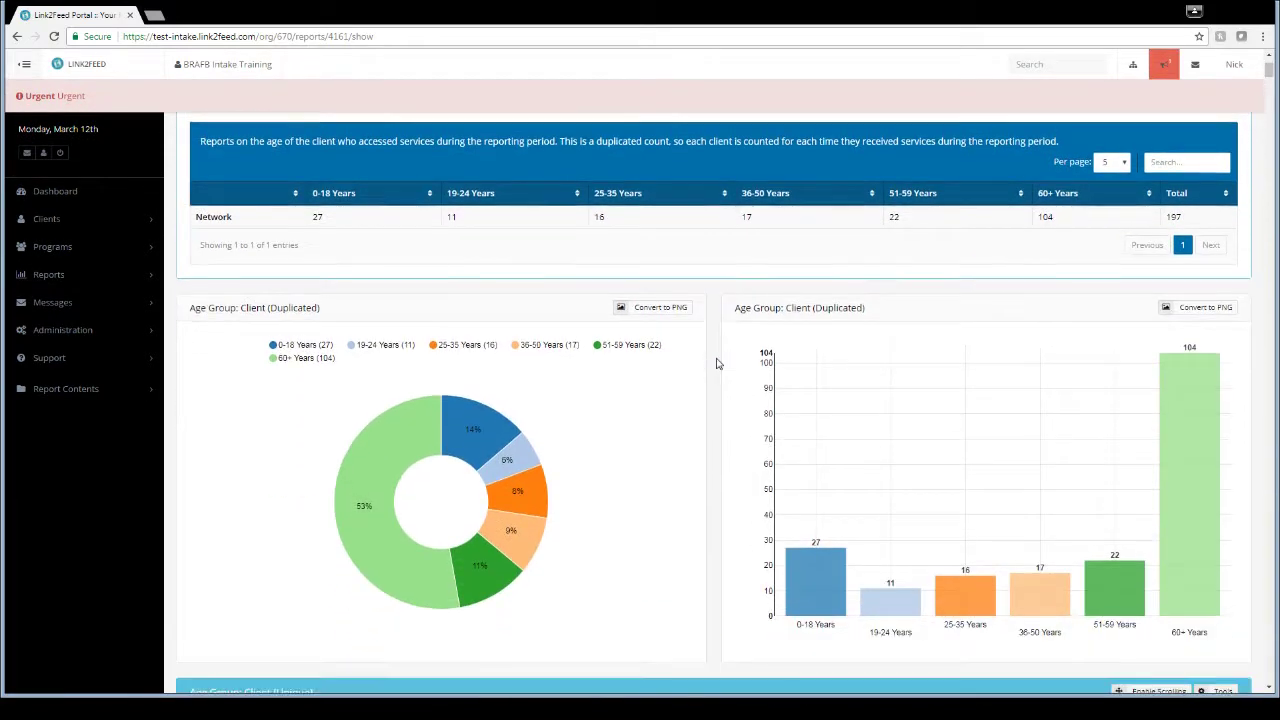
{"action": "scroll", "coordinate": [716, 364], "scroll_direction": "down", "scroll_amount": 2}
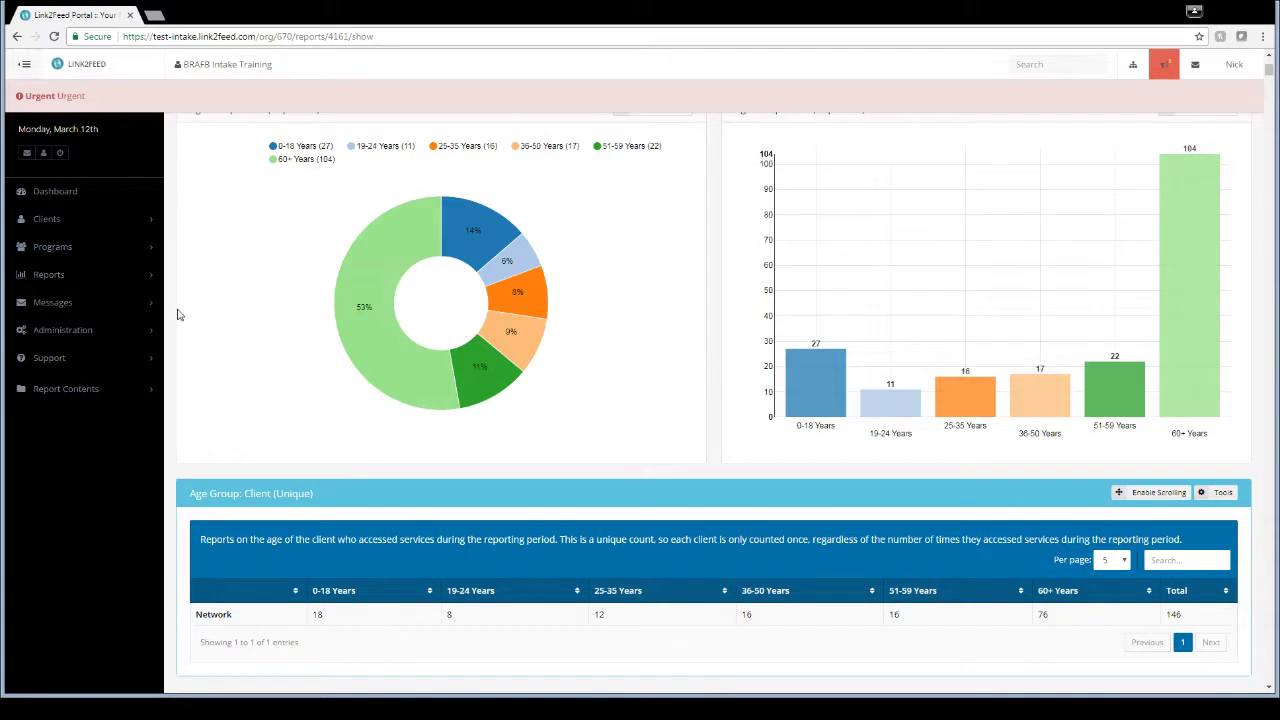
Start a new Interactive Household Report and title it "hh report march".
{"action": "left_click", "coordinate": [101, 249]}
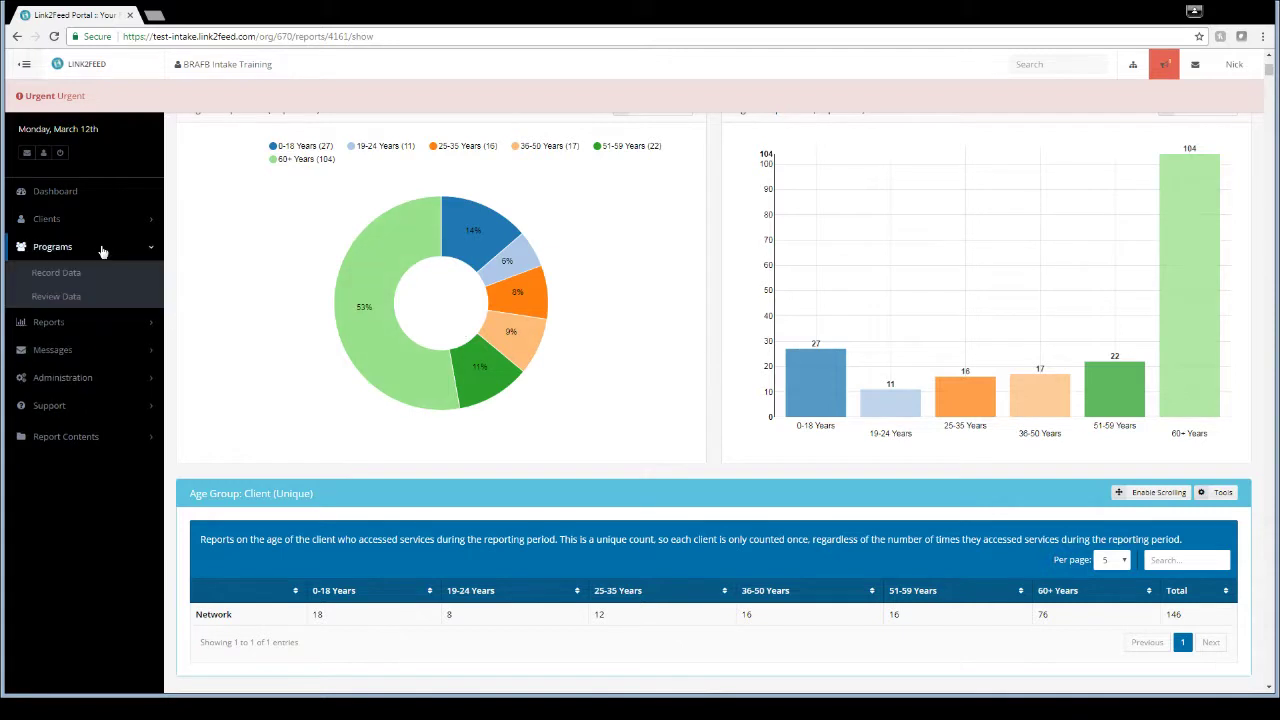
{"action": "left_click", "coordinate": [100, 324]}
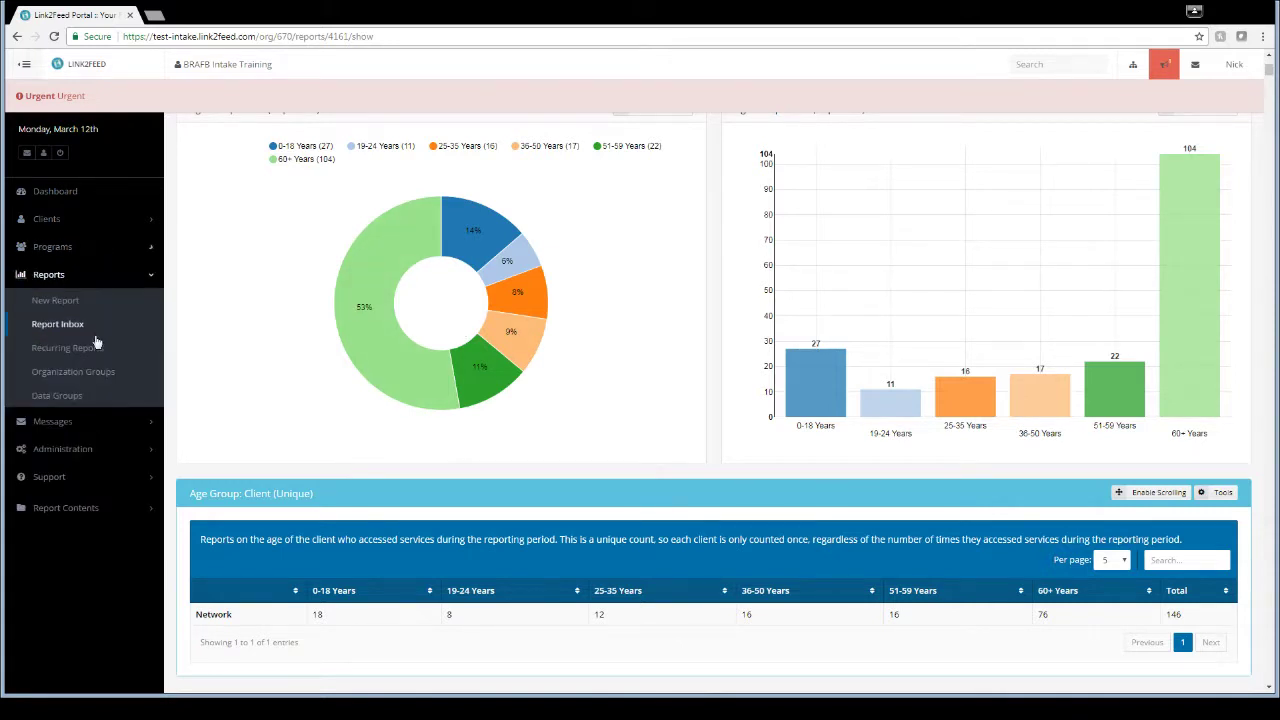
{"action": "left_click", "coordinate": [81, 300]}
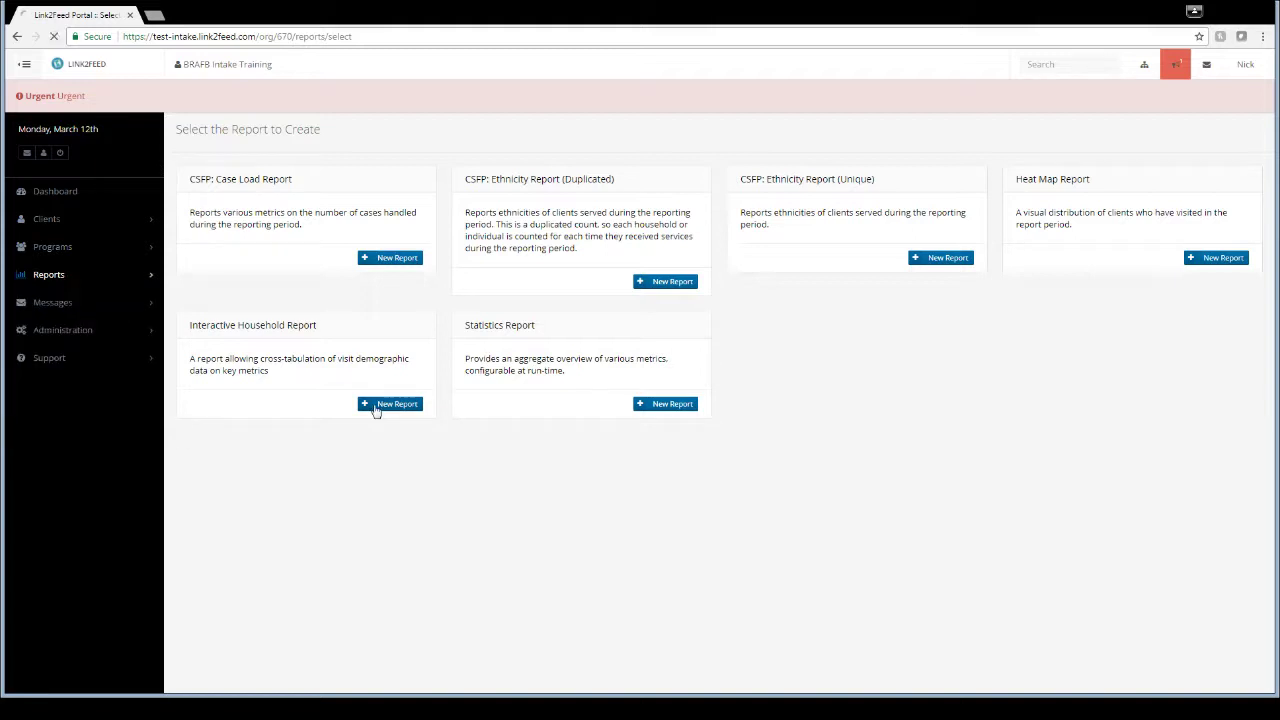
{"action": "left_click", "coordinate": [376, 407]}
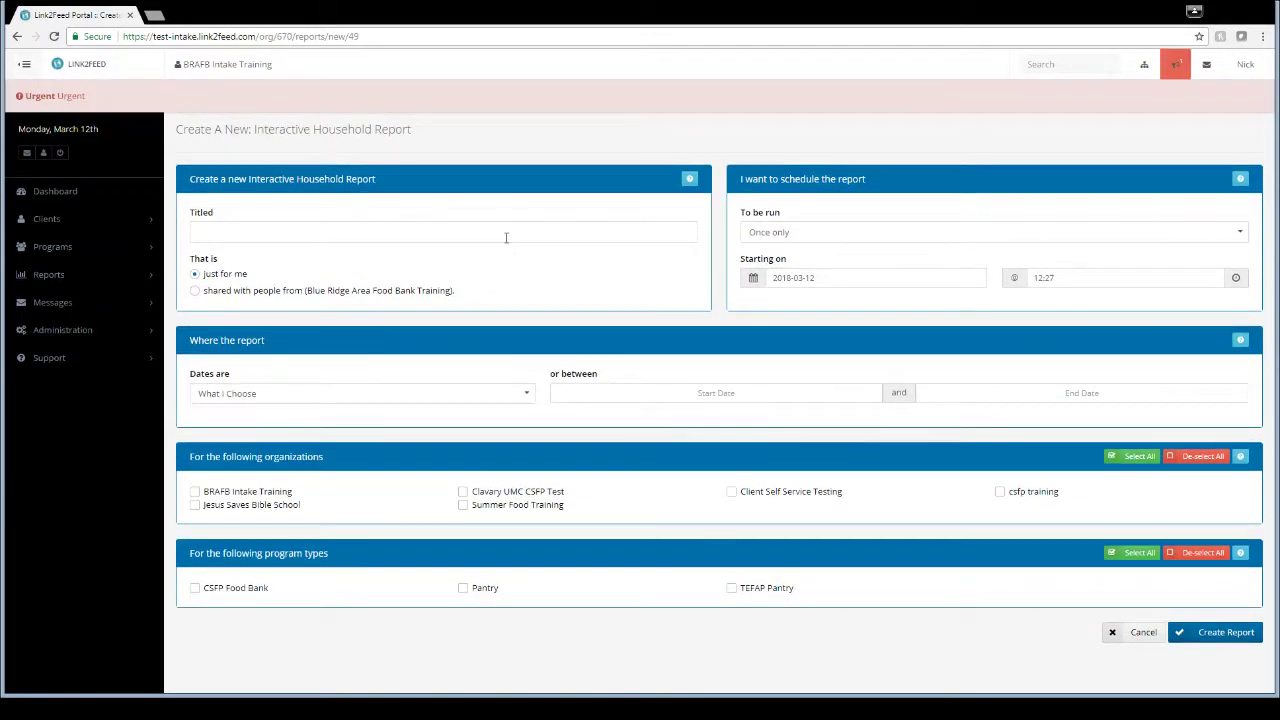
{"action": "left_click", "coordinate": [506, 237]}
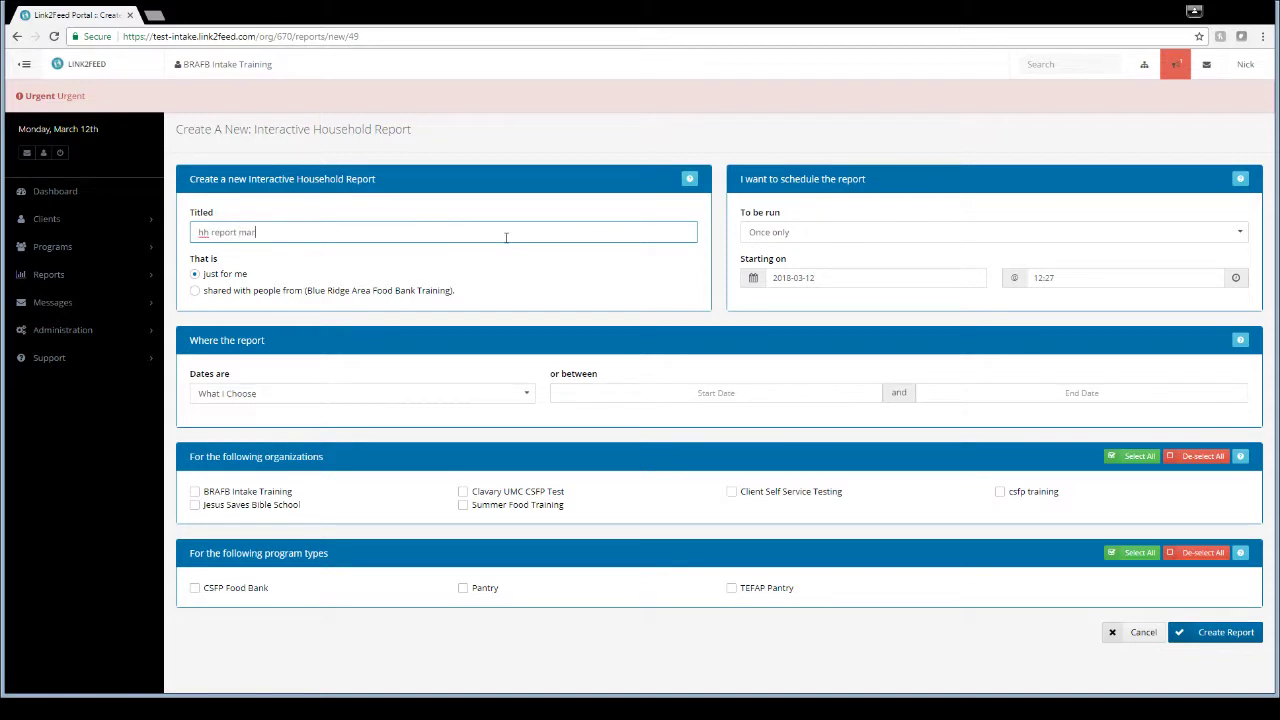
Set the report's date range from 2018-01-01 to 2018-03-12.
{"action": "left_click", "coordinate": [704, 395]}
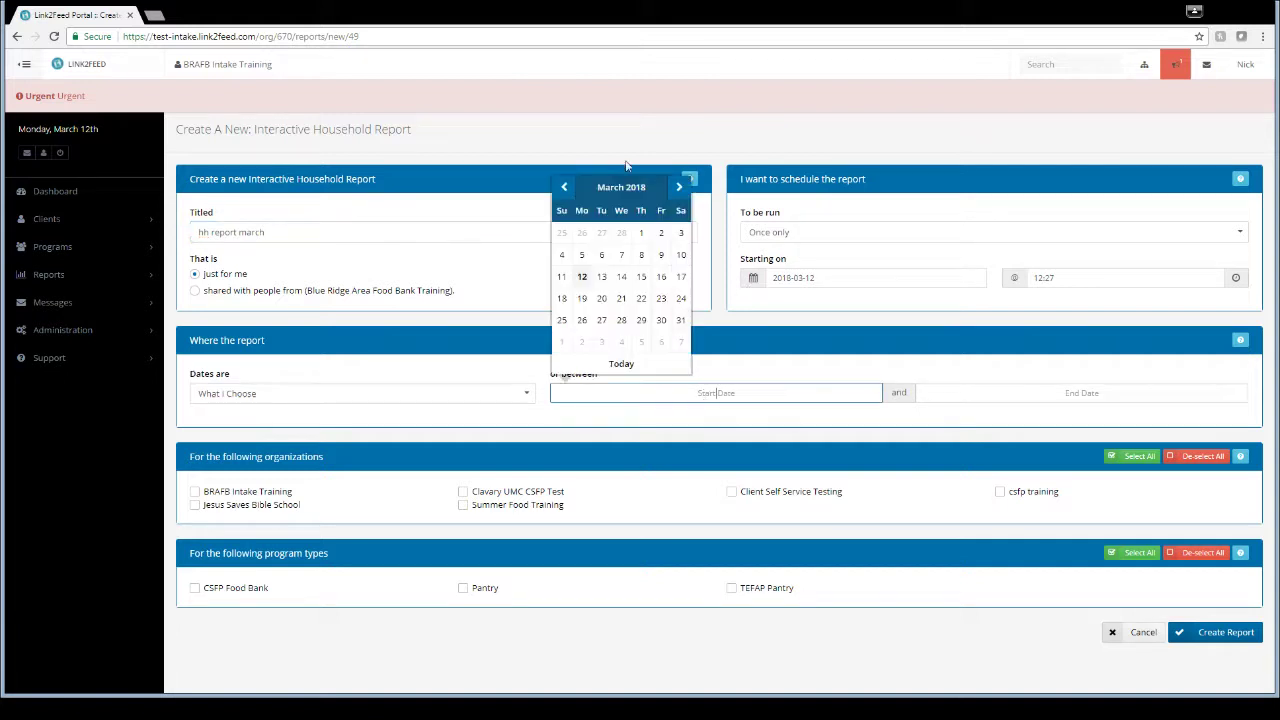
{"action": "left_click", "coordinate": [564, 187]}
{"action": "left_click", "coordinate": [564, 187]}
{"action": "left_click", "coordinate": [582, 233]}
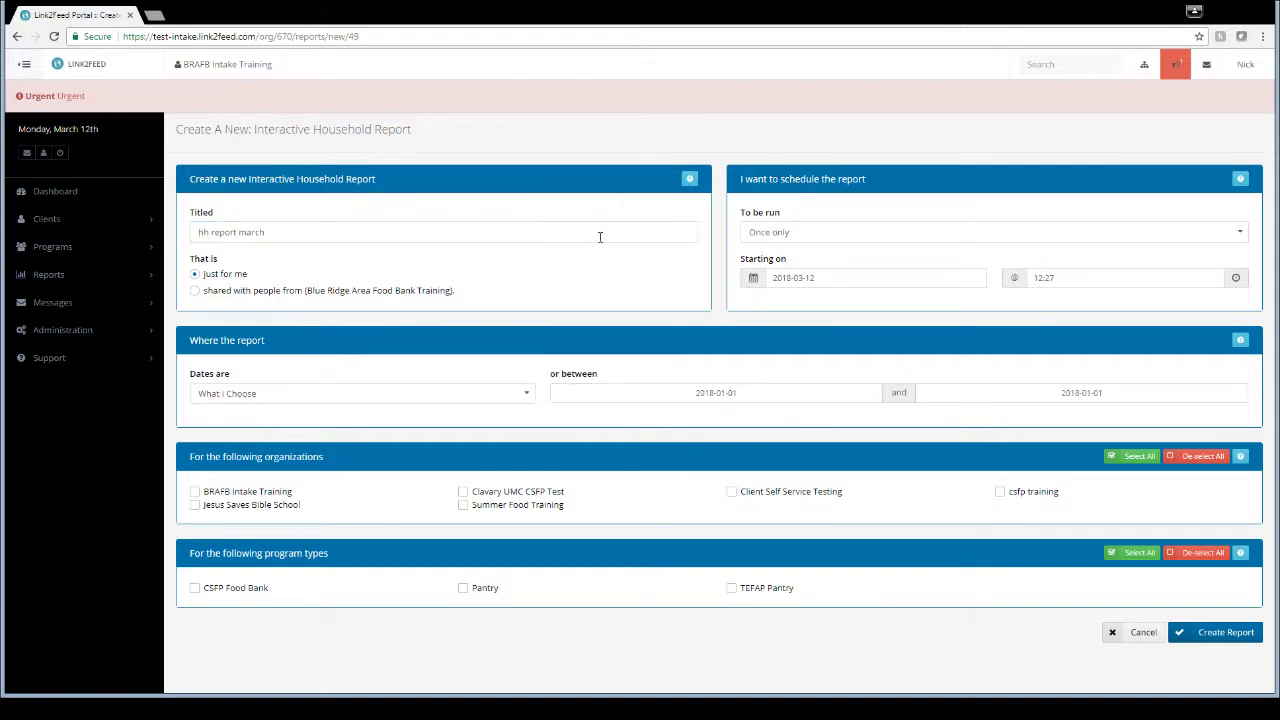
{"action": "left_click", "coordinate": [1022, 395]}
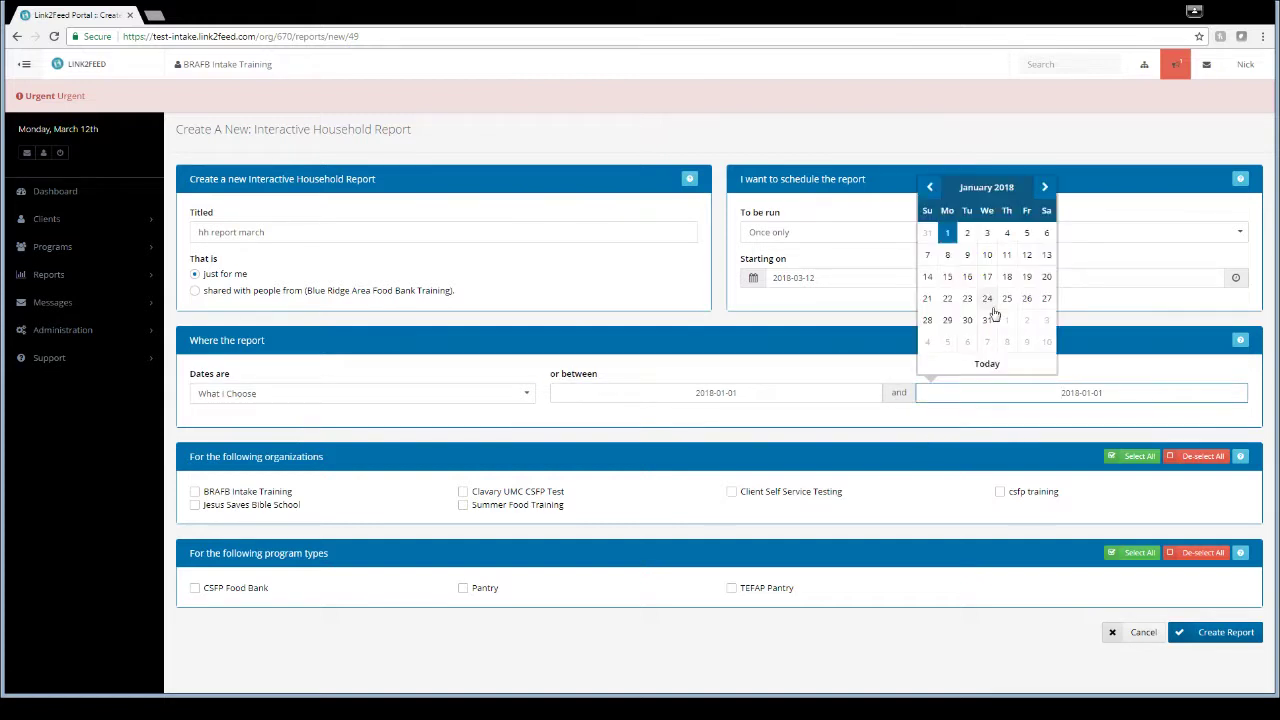
{"action": "left_click", "coordinate": [1045, 188]}
{"action": "left_click", "coordinate": [1045, 188]}
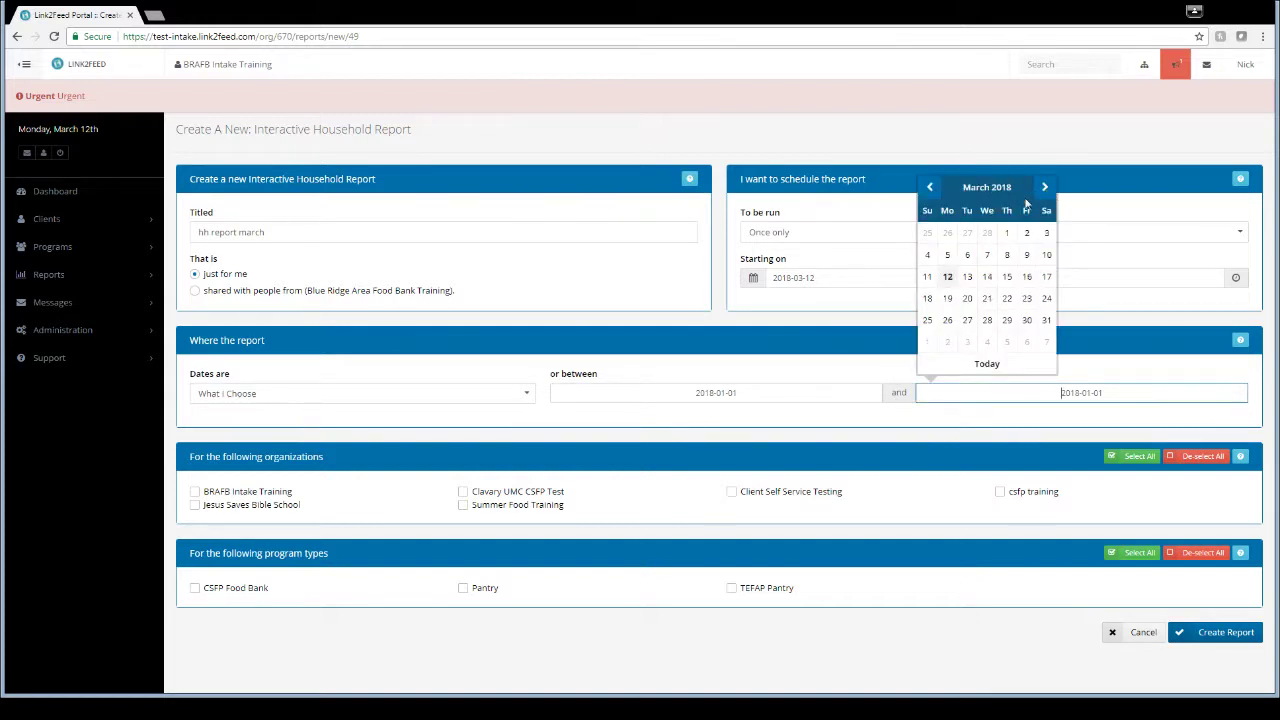
{"action": "left_click", "coordinate": [947, 276]}
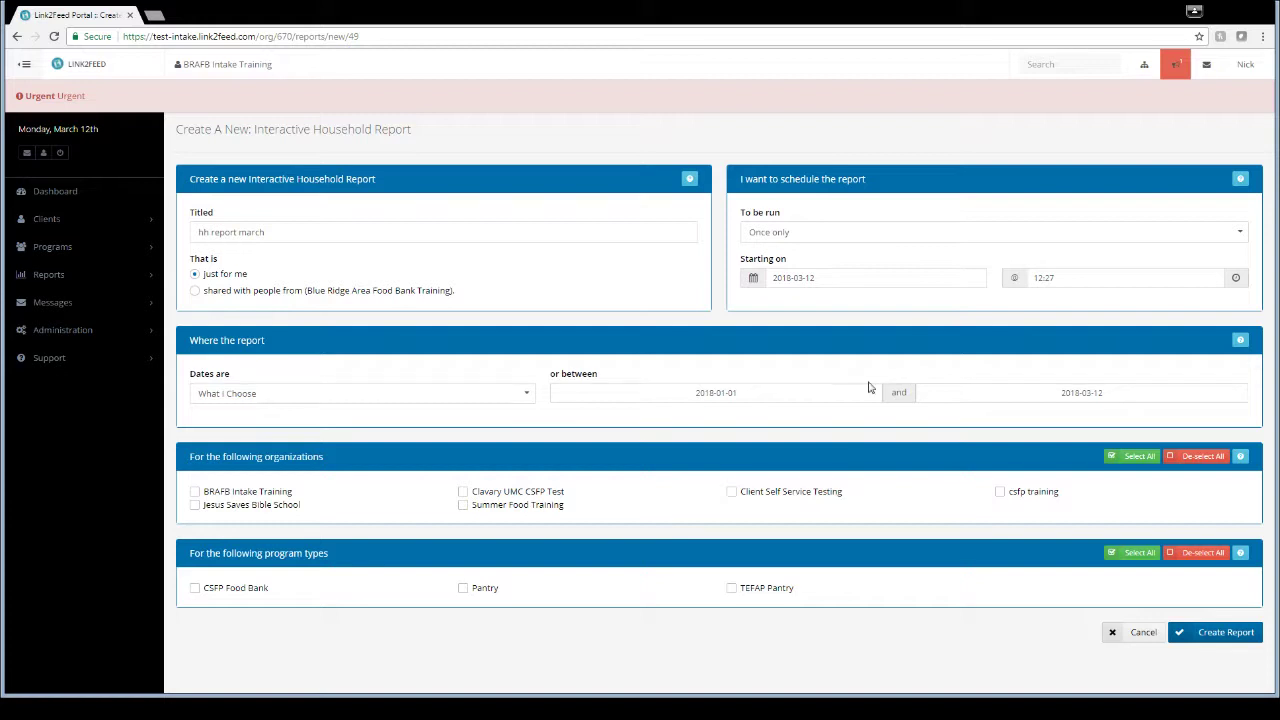
Create the report for only the BRAFB Intake Training organization with all program types included.
{"action": "left_click", "coordinate": [1129, 461]}
{"action": "left_click", "coordinate": [1130, 554]}
{"action": "left_click", "coordinate": [1190, 457]}
{"action": "left_click", "coordinate": [195, 492]}
{"action": "left_click", "coordinate": [1208, 638]}
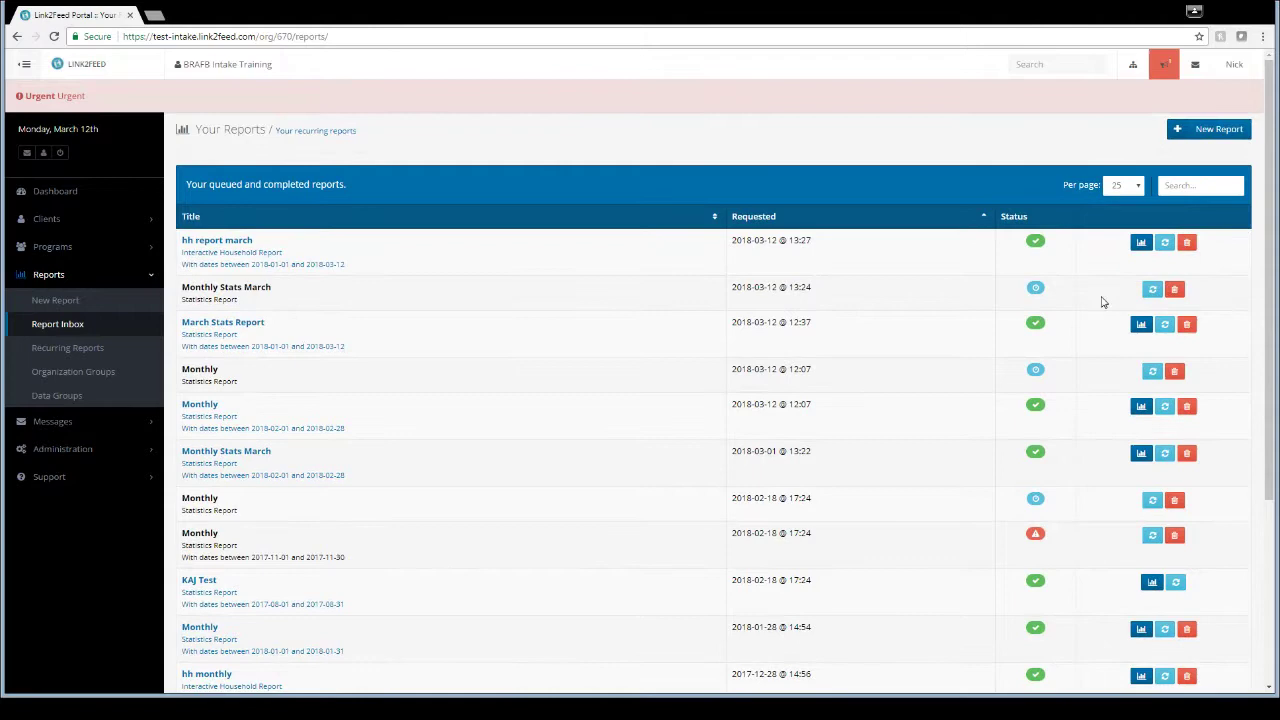
Open hh report march, switch the household age group chart to grouped bars, and inspect the bars for individual age groups.
{"action": "left_click", "coordinate": [1141, 243]}
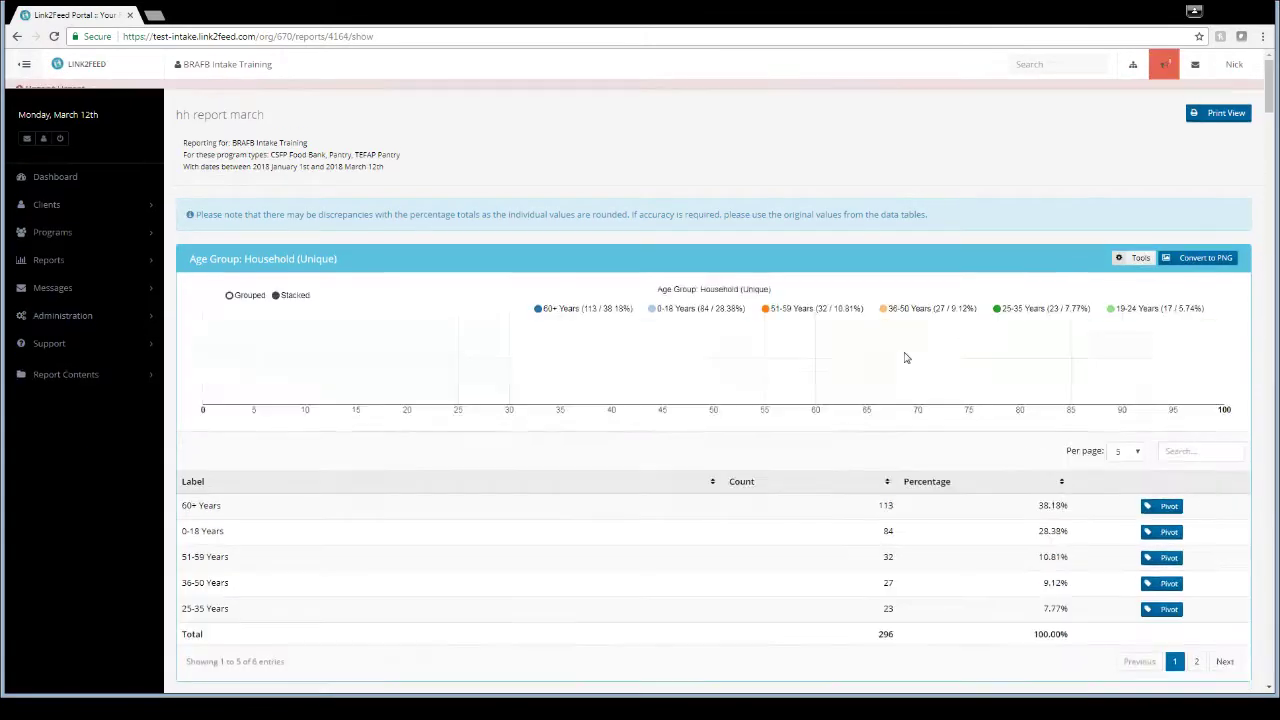
{"action": "scroll", "coordinate": [904, 354], "scroll_direction": "down", "scroll_amount": 1}
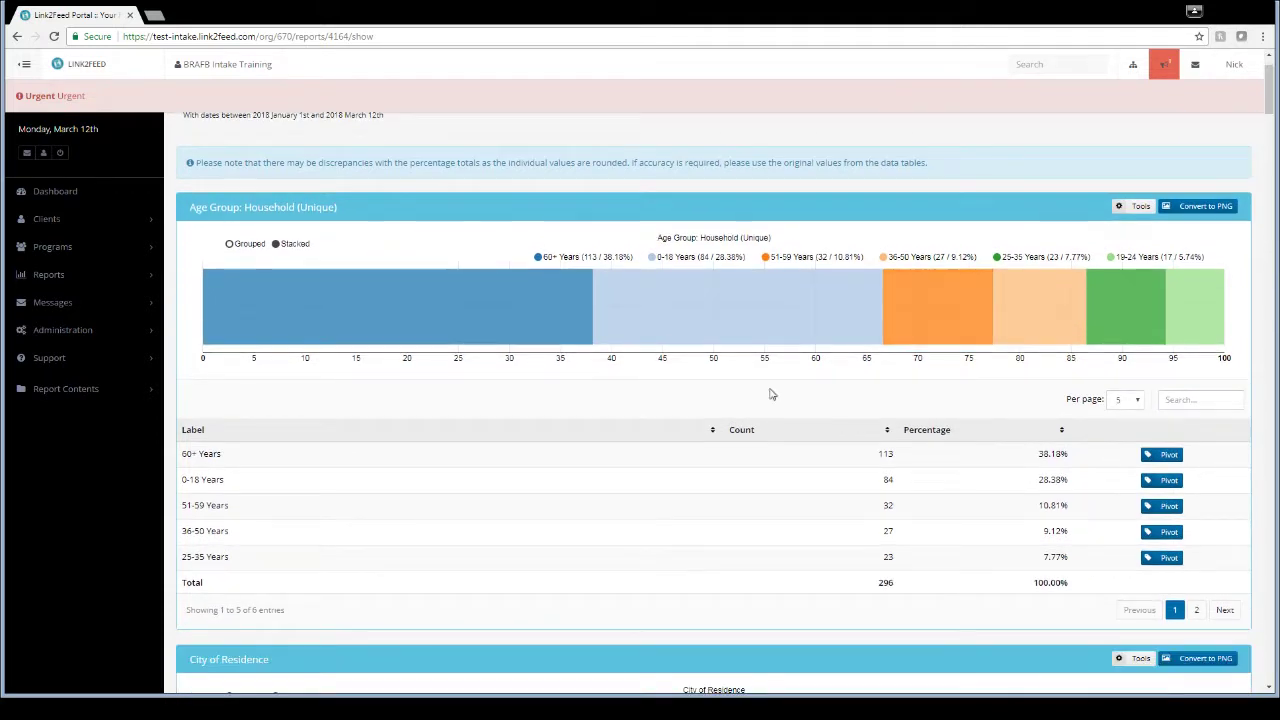
{"action": "left_click", "coordinate": [229, 244]}
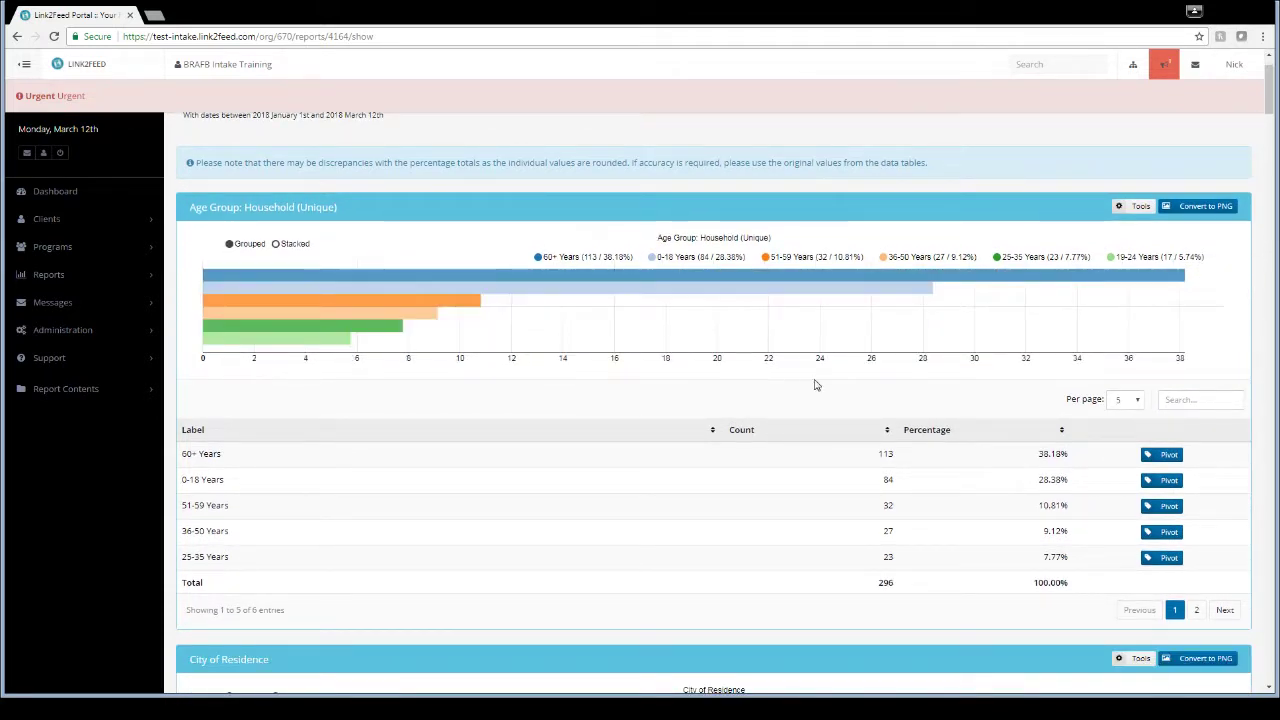
{"action": "scroll", "coordinate": [812, 389], "scroll_direction": "down", "scroll_amount": 3}
{"action": "scroll", "coordinate": [812, 389], "scroll_direction": "up", "scroll_amount": 4}
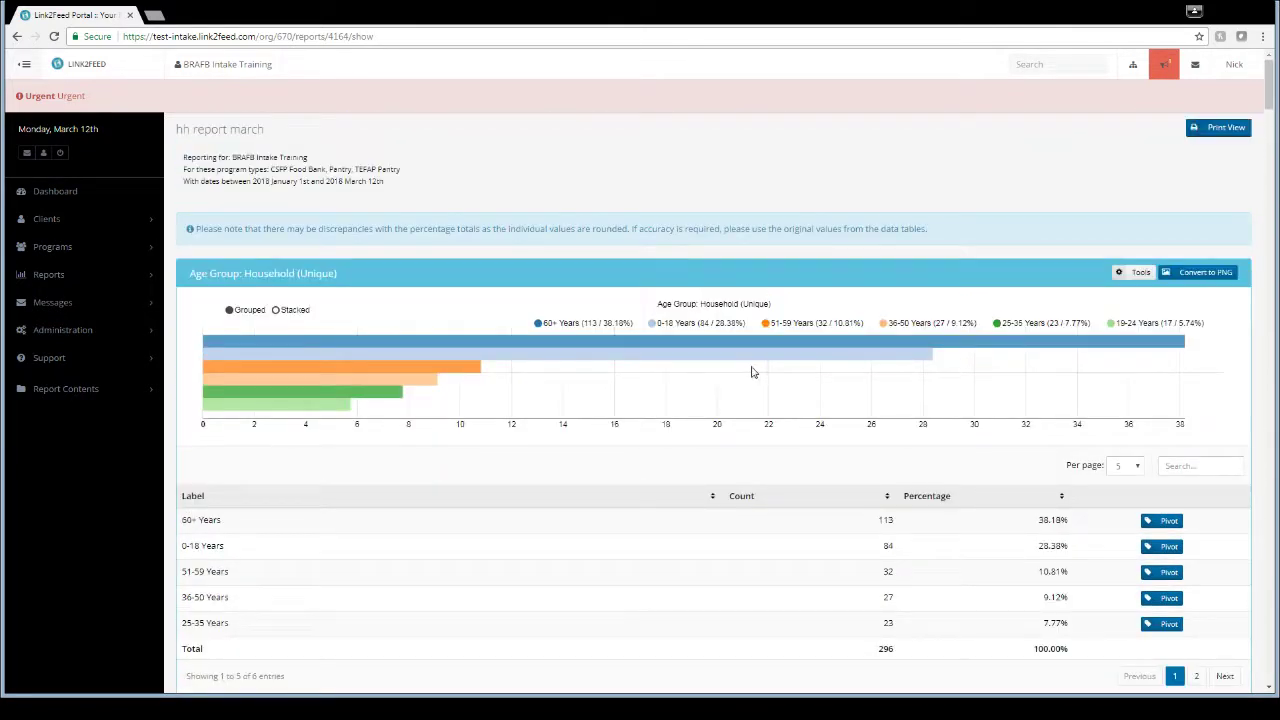
{"action": "mouse_move", "coordinate": [697, 345]}
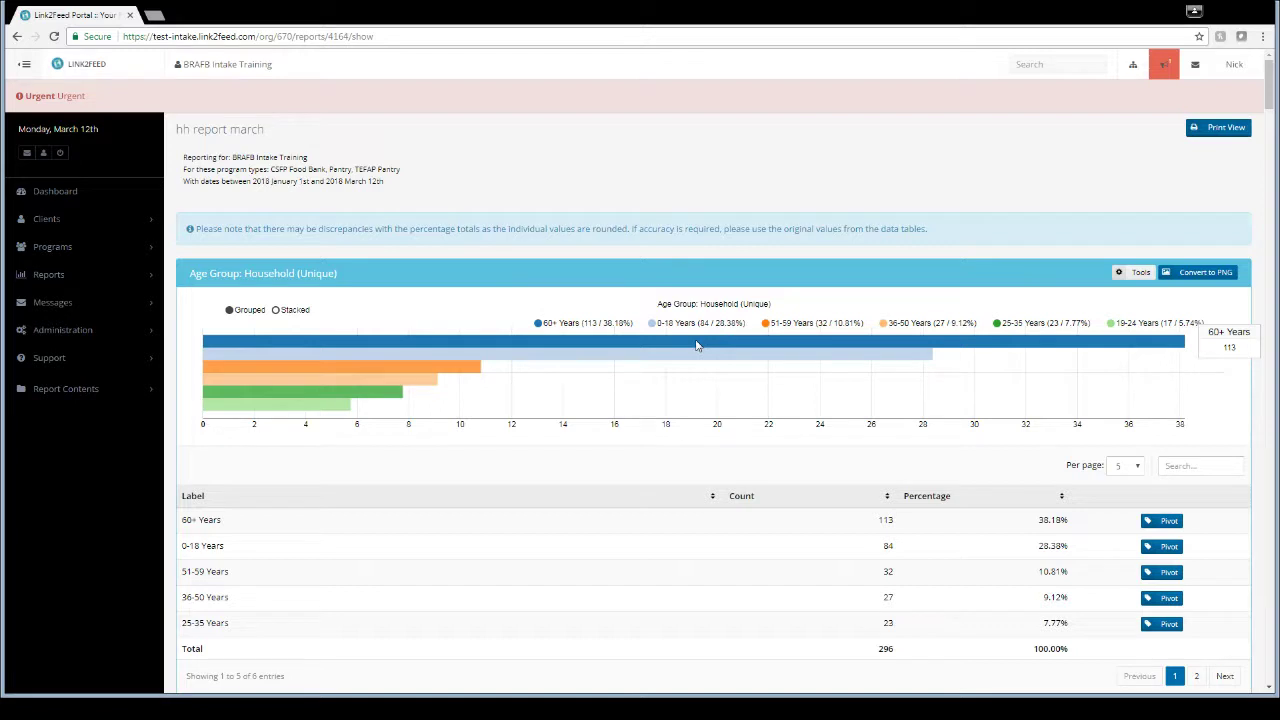
{"action": "mouse_move", "coordinate": [312, 382]}
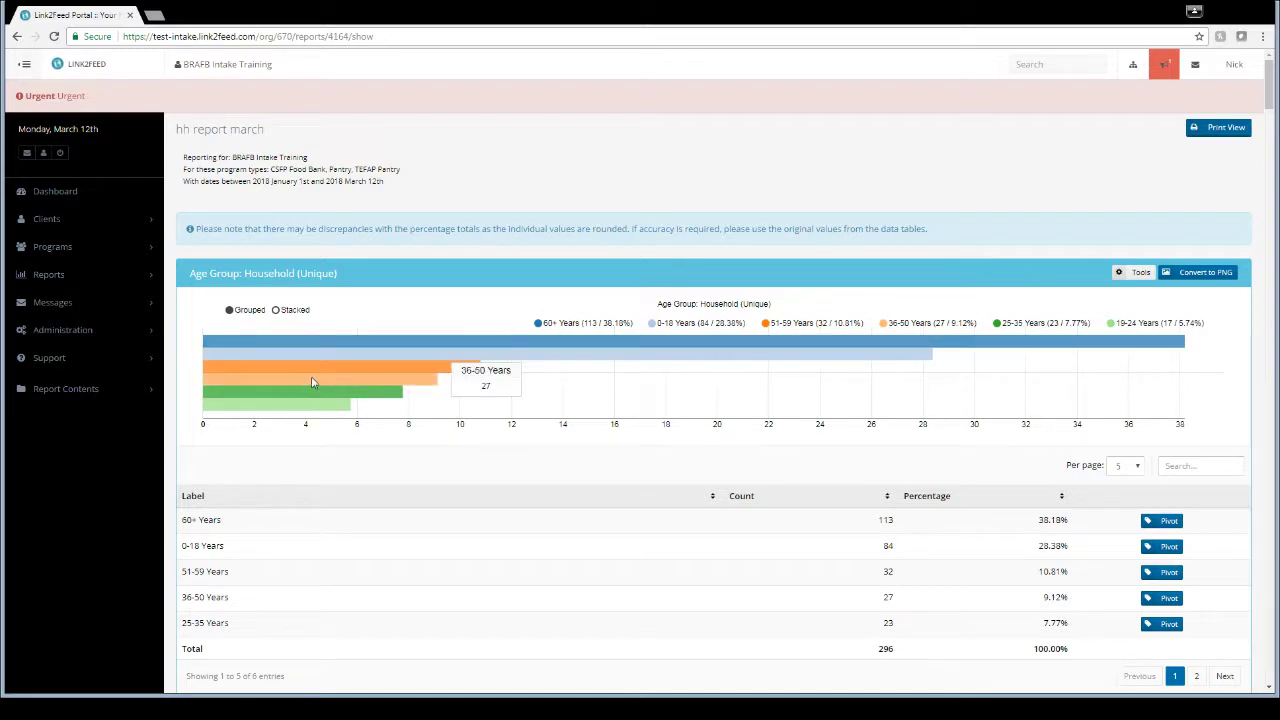
Pivot the household report on the 60+ Years age group and examine the filtered age, city of residence and zip code sections.
{"action": "scroll", "coordinate": [1075, 492], "scroll_direction": "down", "scroll_amount": 1}
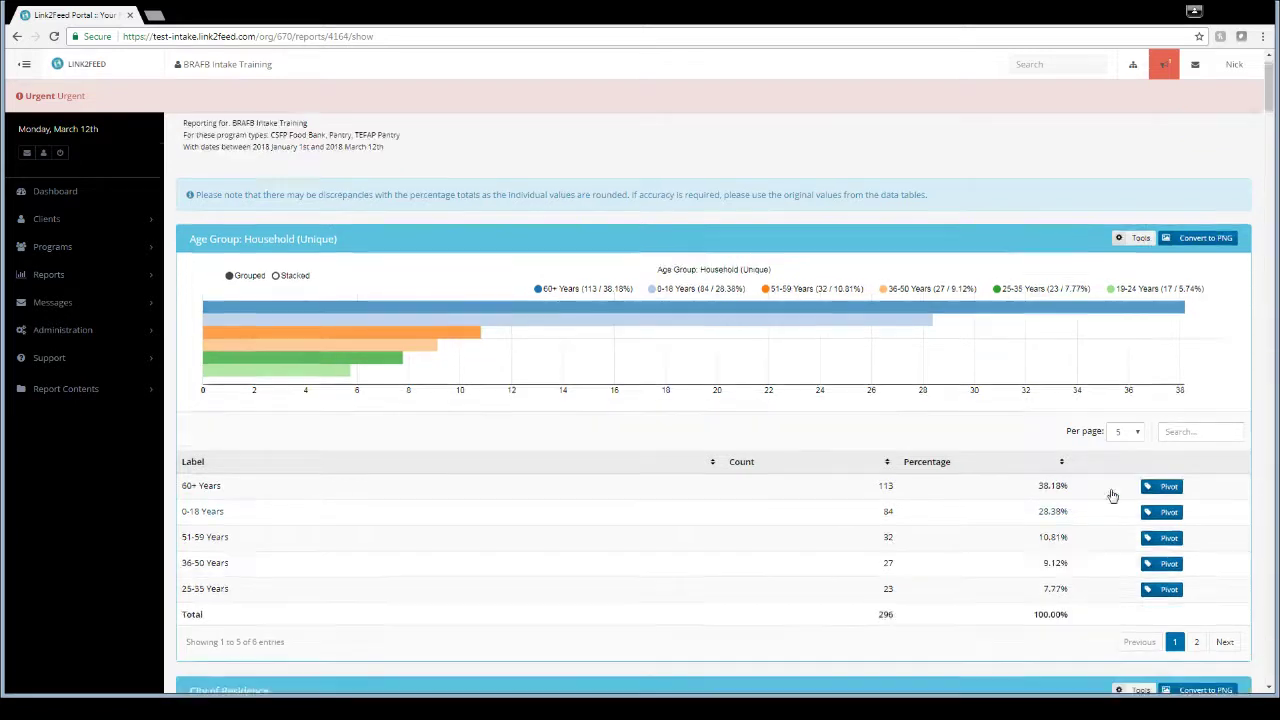
{"action": "scroll", "coordinate": [1075, 492], "scroll_direction": "down", "scroll_amount": 1}
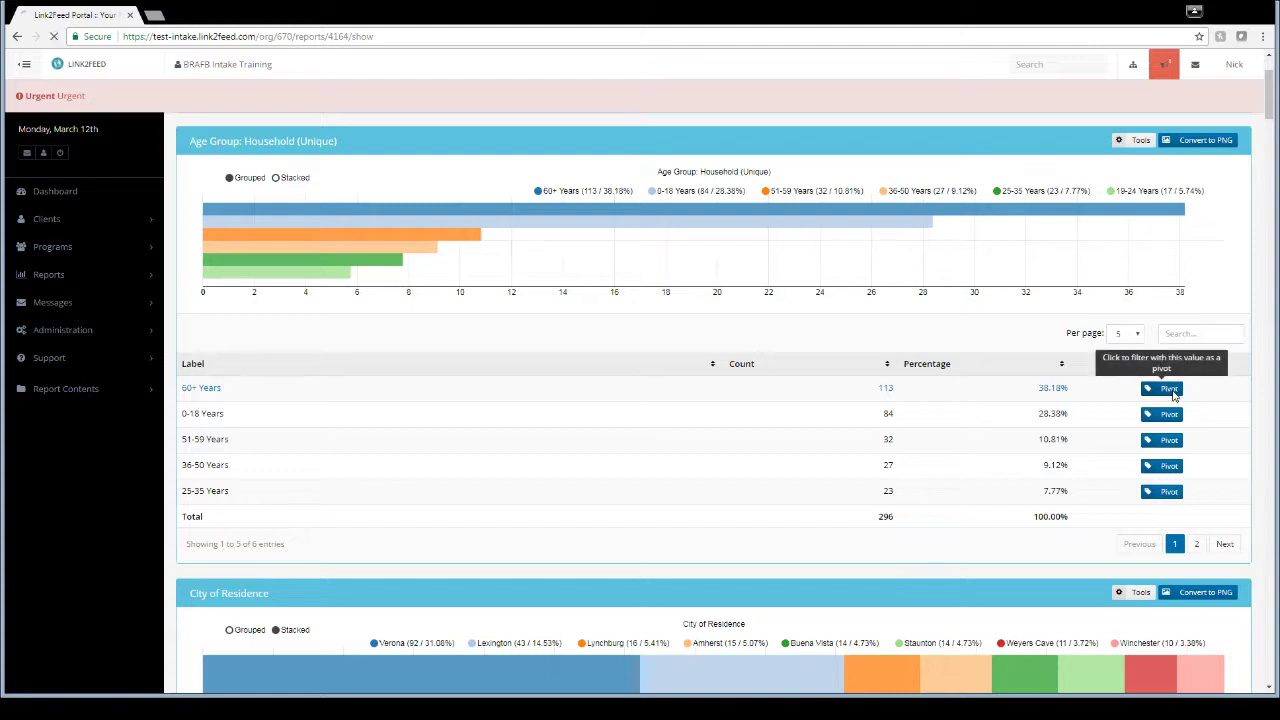
{"action": "left_click", "coordinate": [1169, 390]}
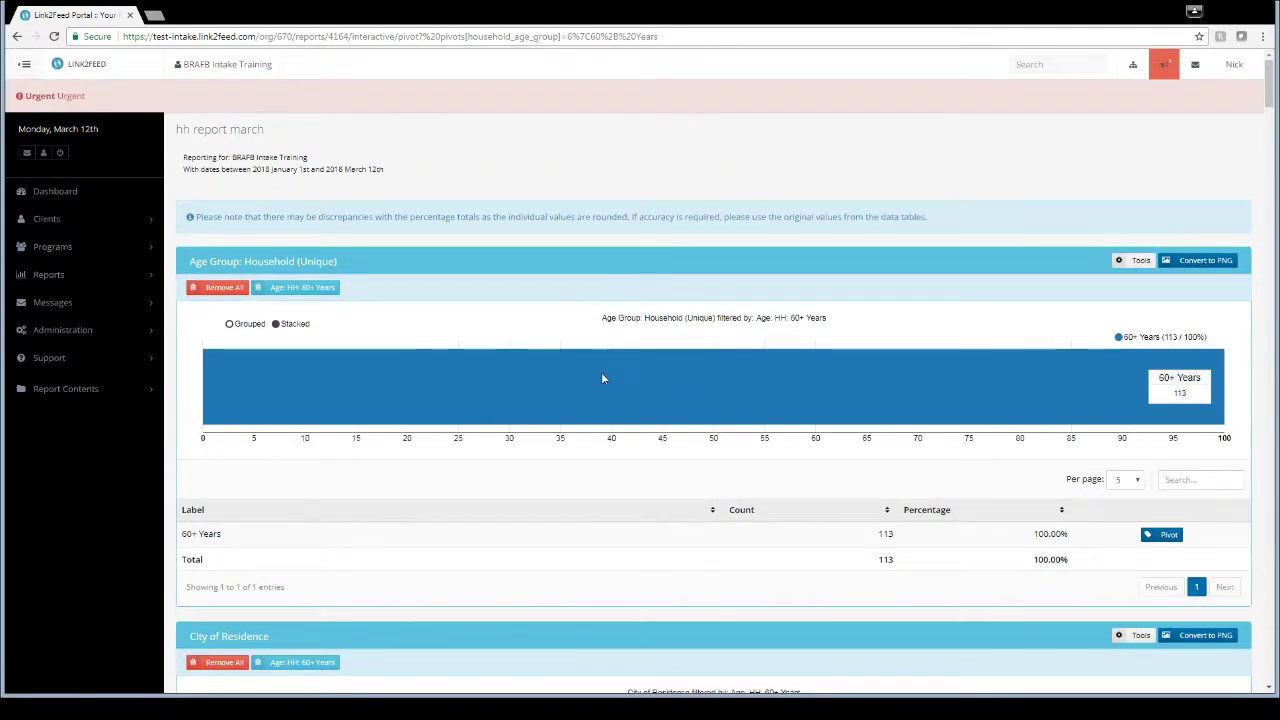
{"action": "scroll", "coordinate": [603, 378], "scroll_direction": "down", "scroll_amount": 3}
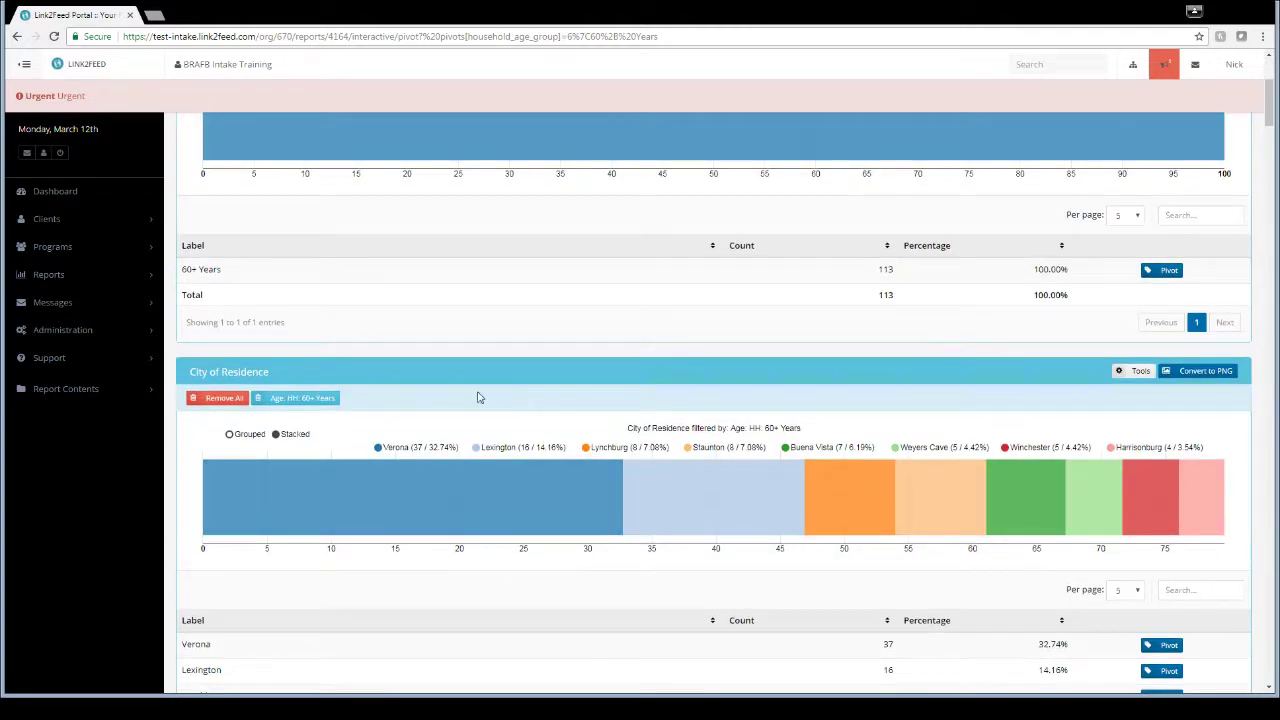
{"action": "mouse_move", "coordinate": [484, 505]}
{"action": "scroll", "coordinate": [558, 475], "scroll_direction": "down", "scroll_amount": 1}
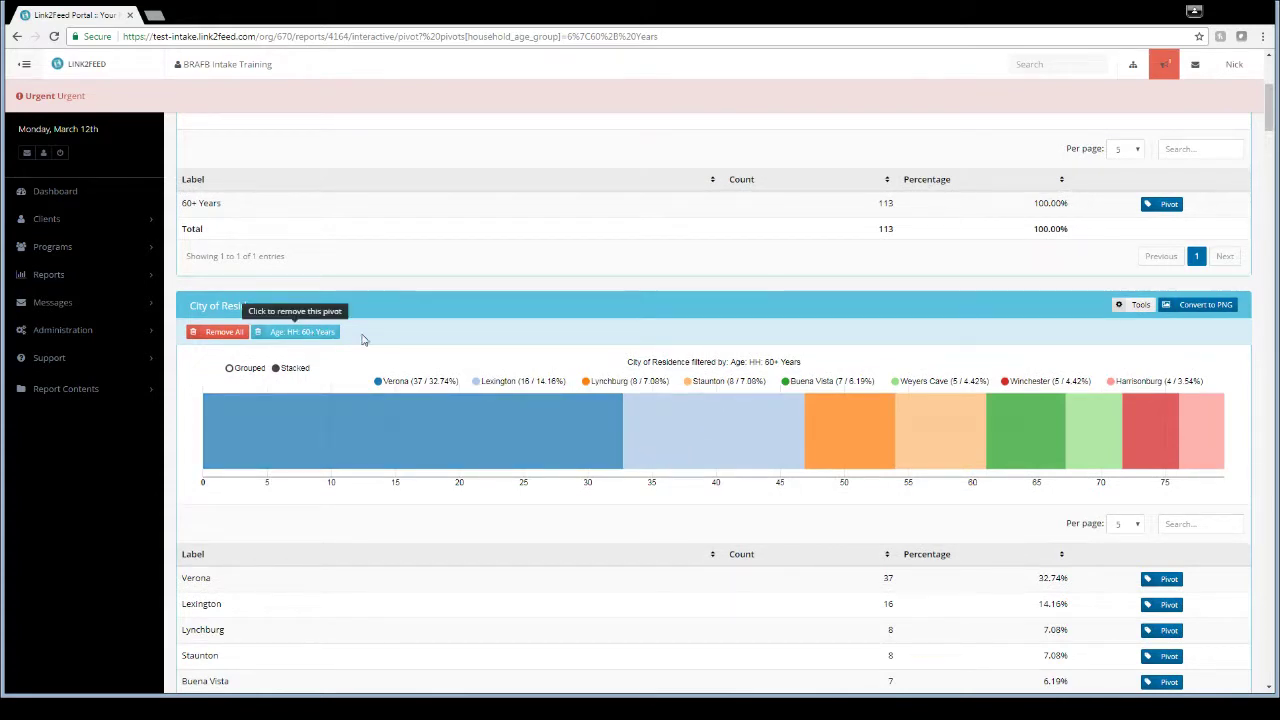
{"action": "scroll", "coordinate": [414, 337], "scroll_direction": "up", "scroll_amount": 3}
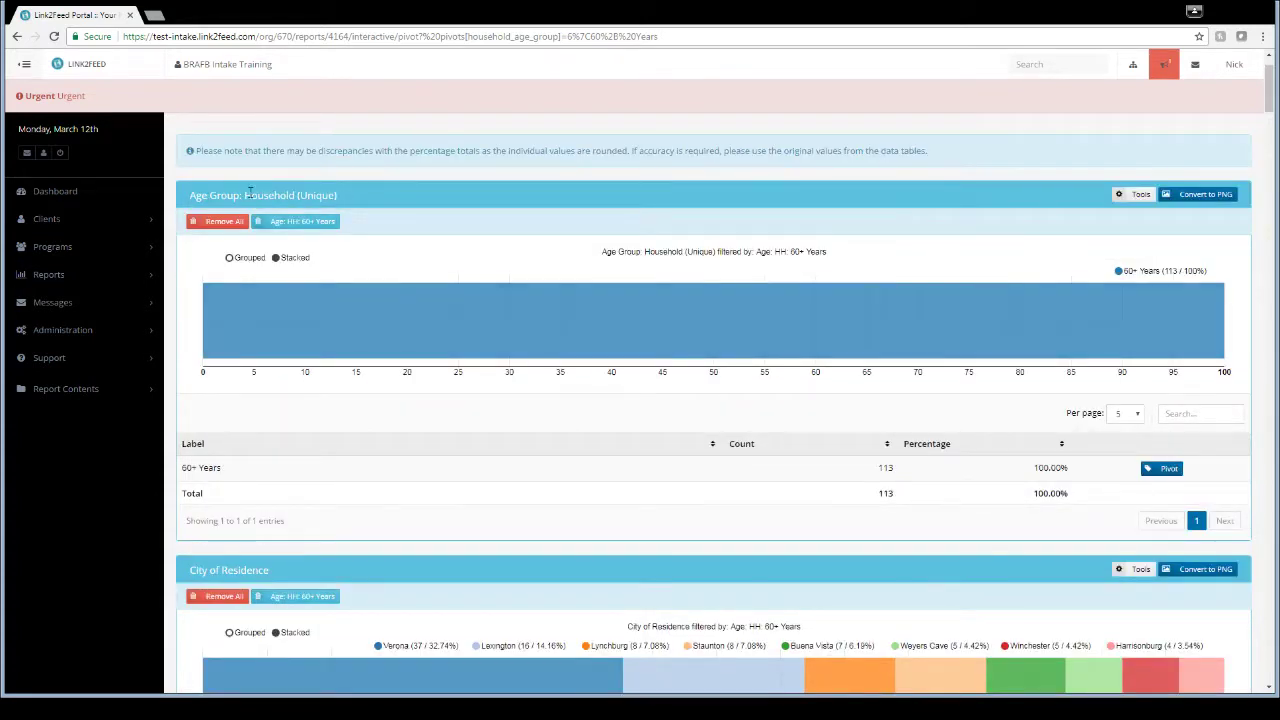
{"action": "scroll", "coordinate": [326, 434], "scroll_direction": "down", "scroll_amount": 2}
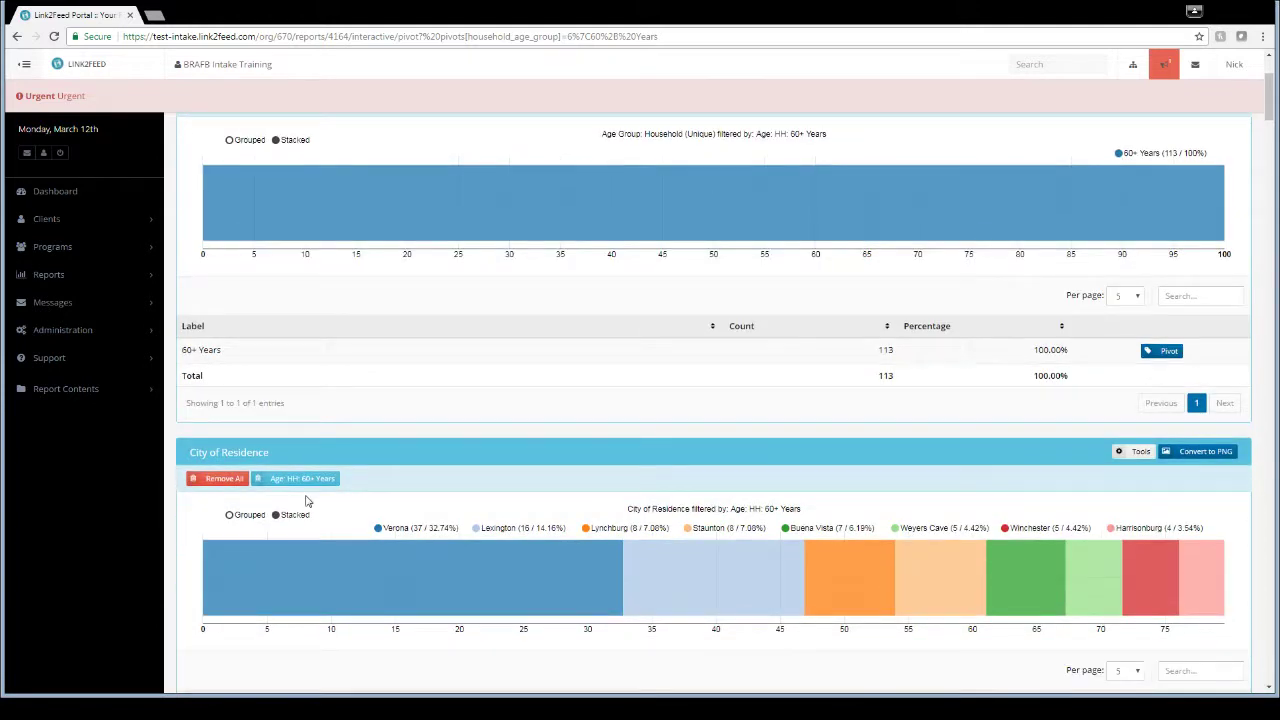
{"action": "scroll", "coordinate": [406, 466], "scroll_direction": "down", "scroll_amount": 1}
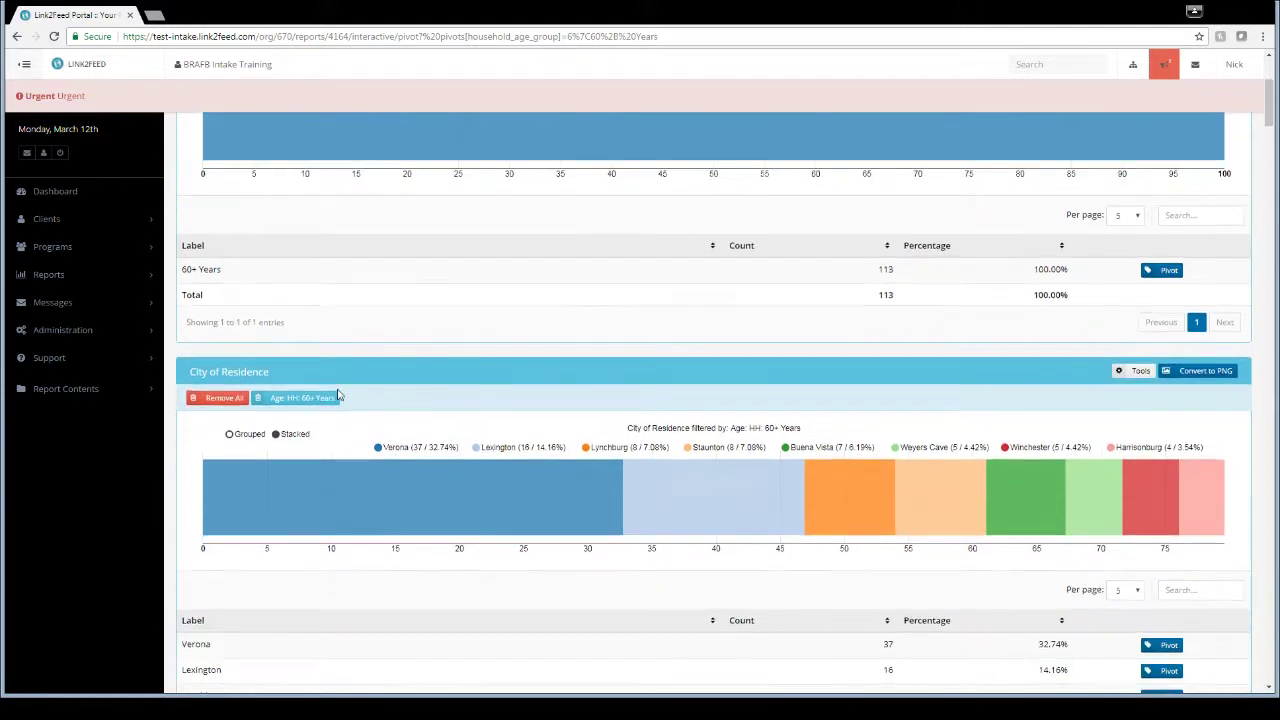
{"action": "scroll", "coordinate": [322, 397], "scroll_direction": "down", "scroll_amount": 2}
{"action": "scroll", "coordinate": [268, 418], "scroll_direction": "down", "scroll_amount": 5}
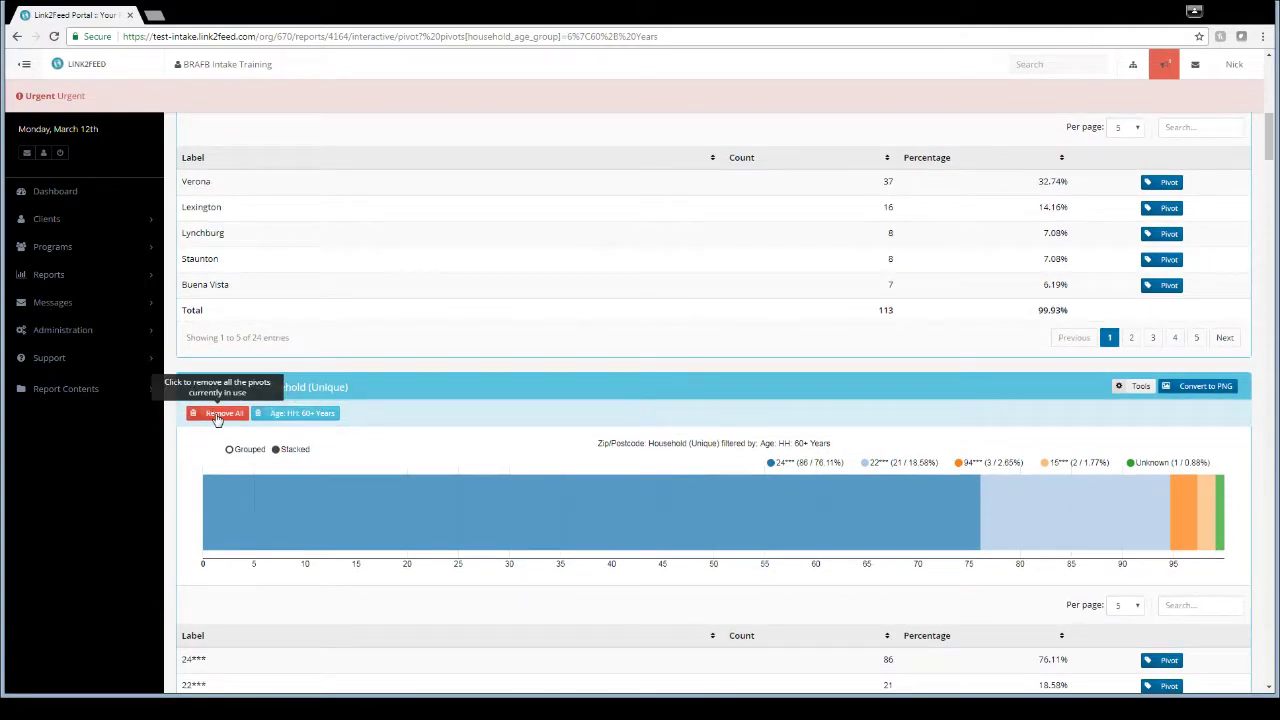
Remove all pivots from the household report and review the unfiltered age group and city of residence sections.
{"action": "left_click", "coordinate": [216, 414]}
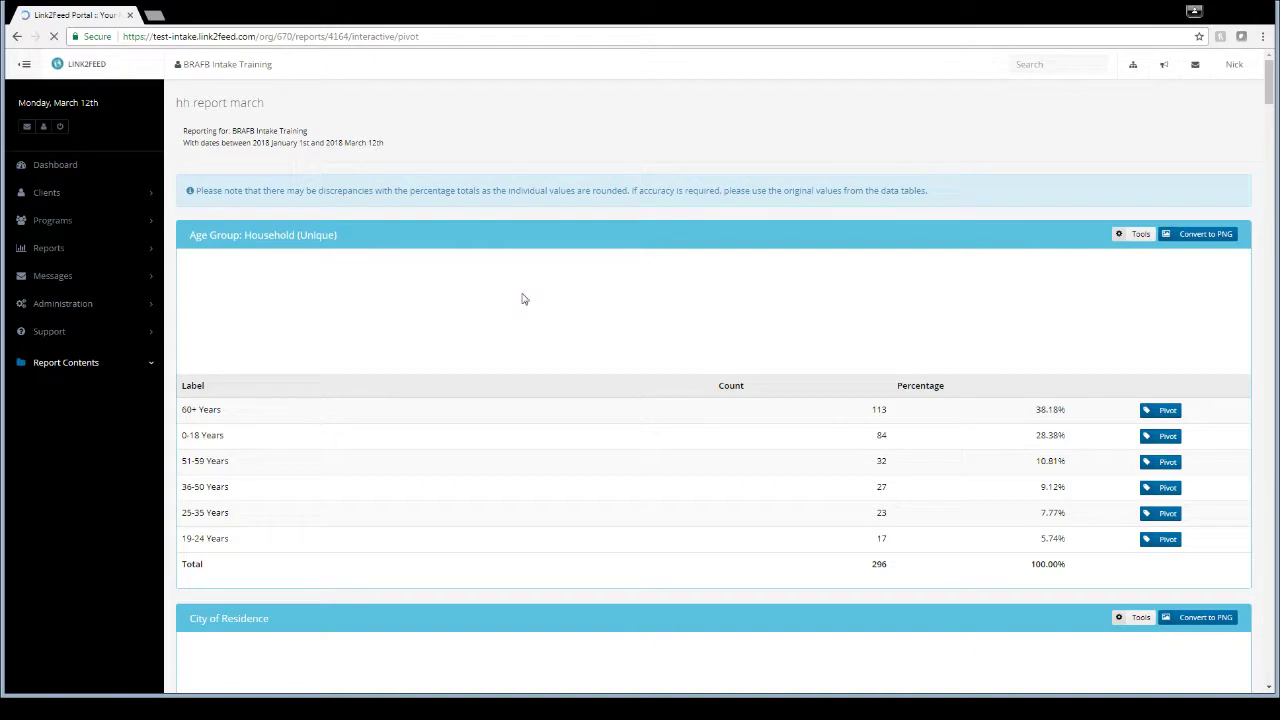
{"action": "scroll", "coordinate": [614, 329], "scroll_direction": "down", "scroll_amount": 4}
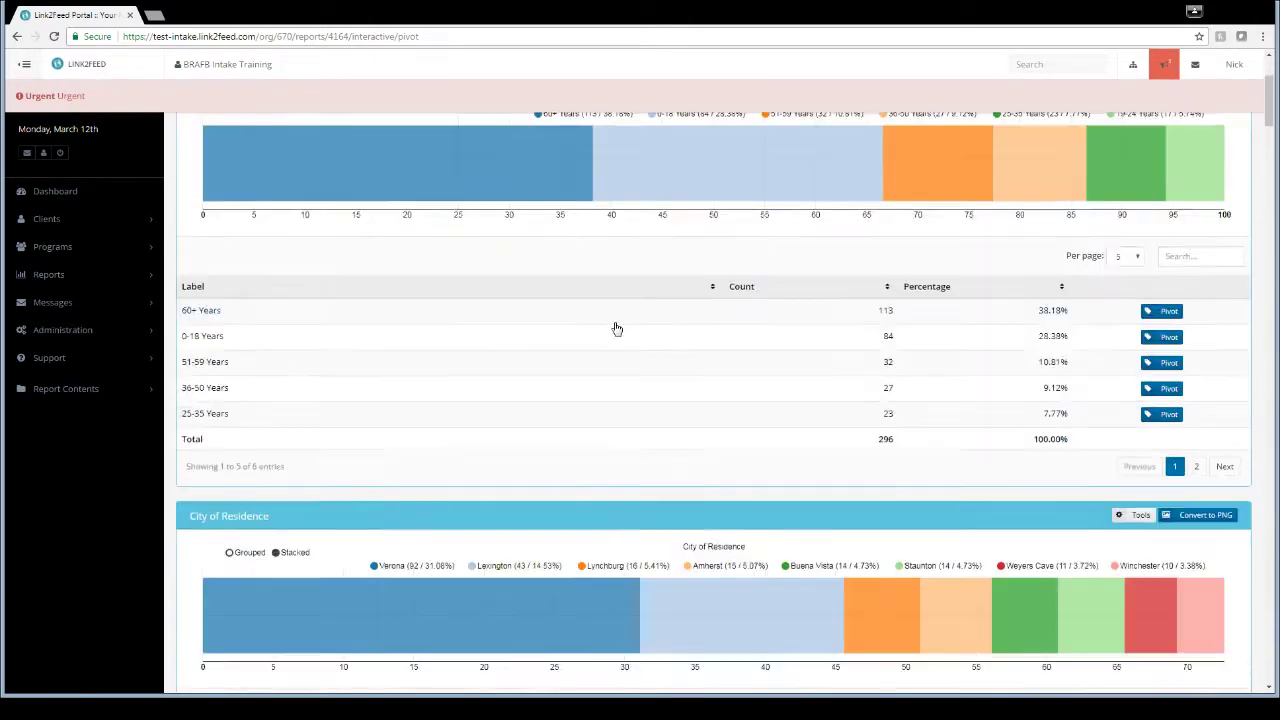
{"action": "scroll", "coordinate": [618, 333], "scroll_direction": "down", "scroll_amount": 2}
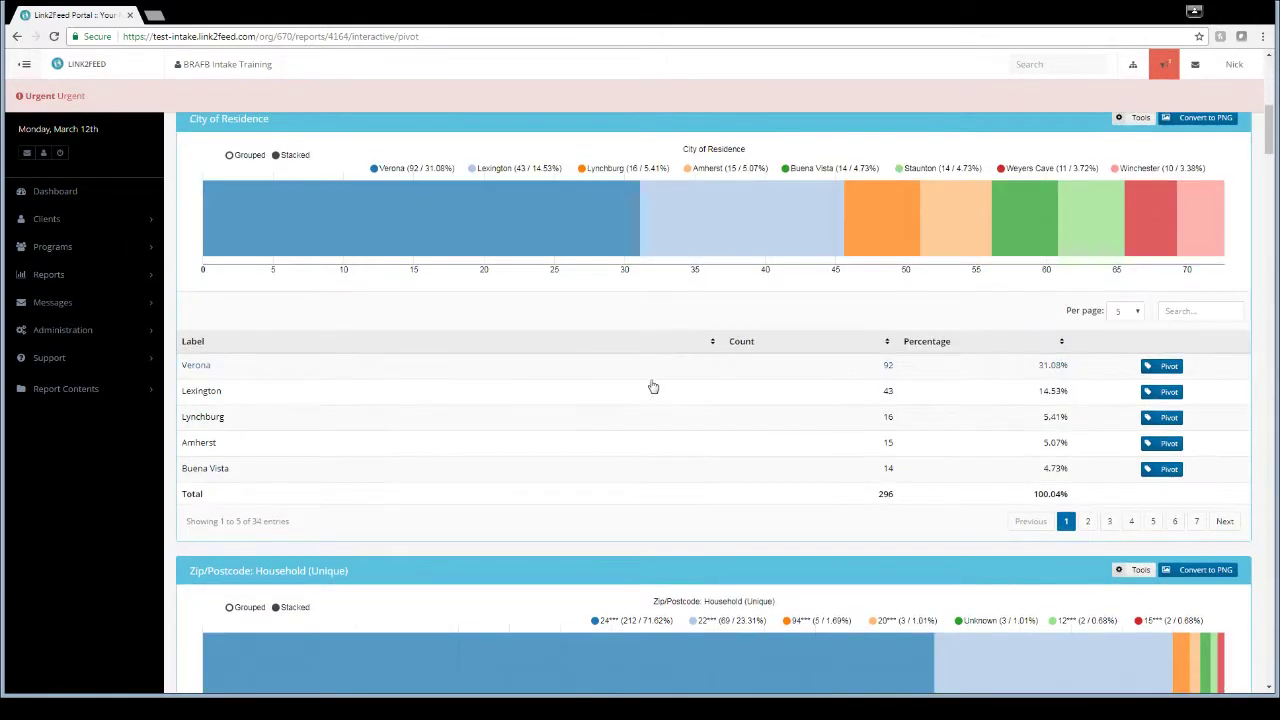
Pivot the household report on the city of Verona and examine the filtered age group, city and zip code sections.
{"action": "scroll", "coordinate": [667, 437], "scroll_direction": "down", "scroll_amount": 1}
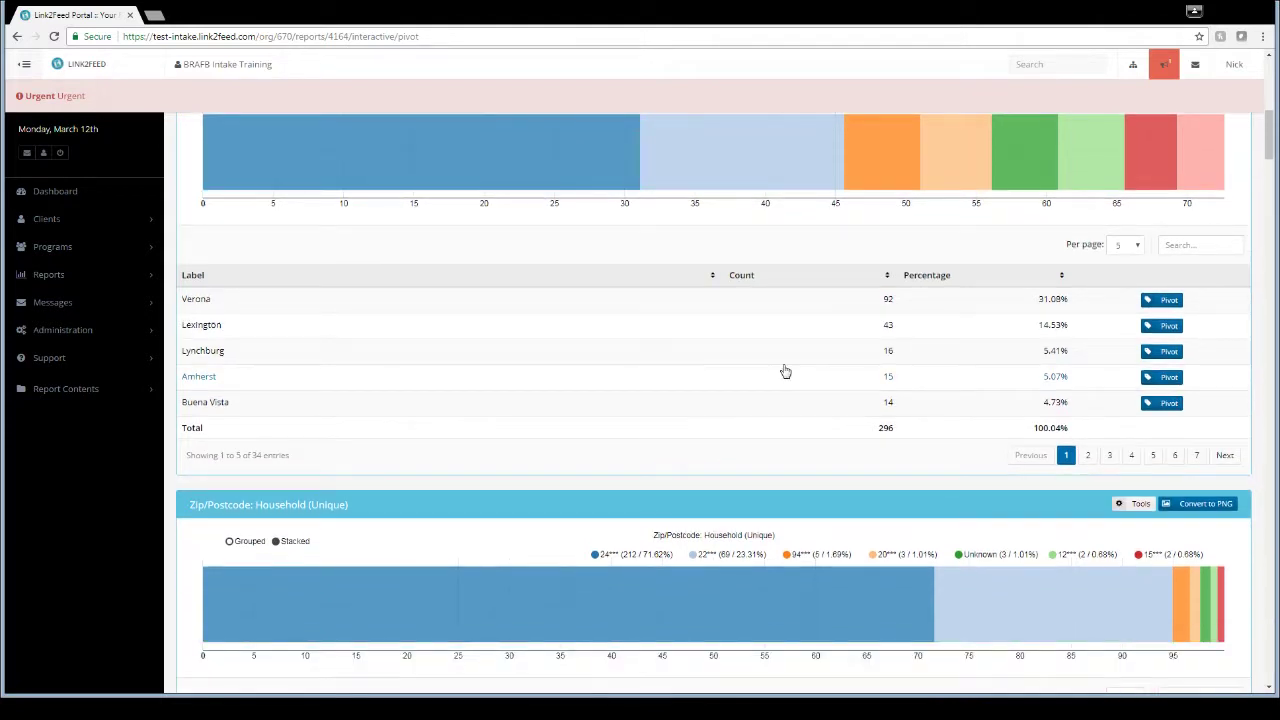
{"action": "left_click", "coordinate": [1165, 303]}
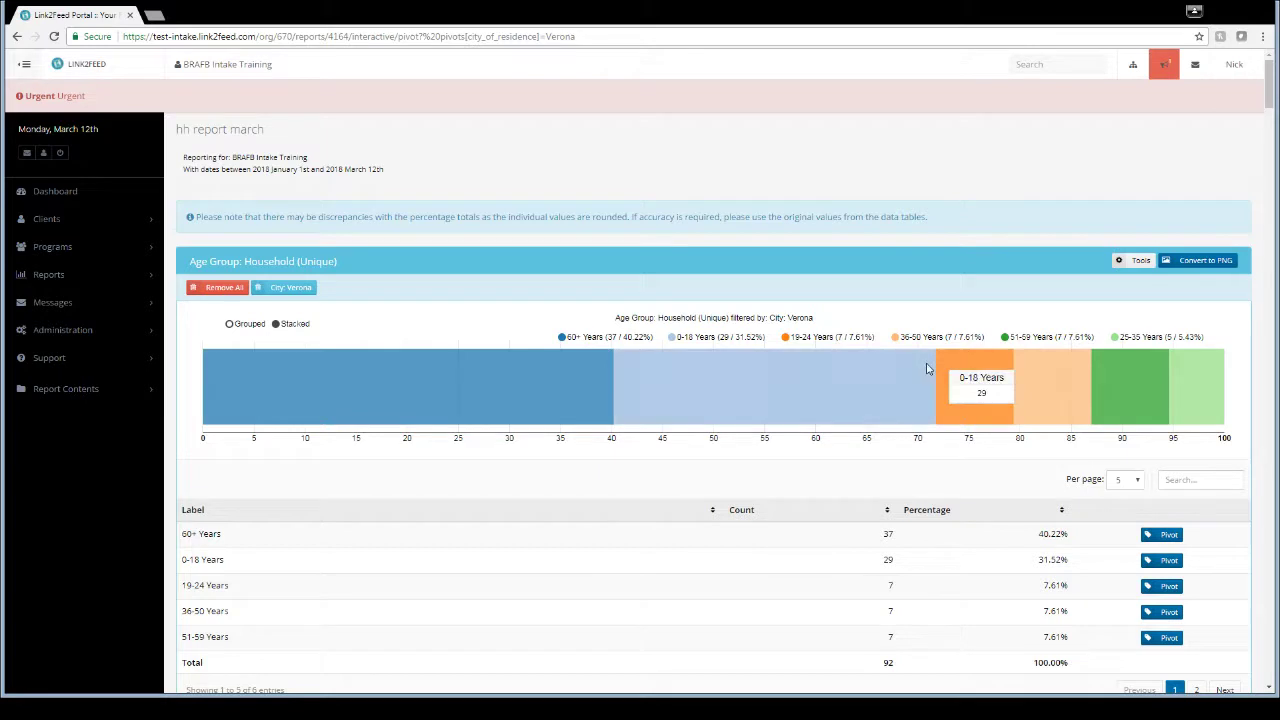
{"action": "scroll", "coordinate": [915, 358], "scroll_direction": "down", "scroll_amount": 1}
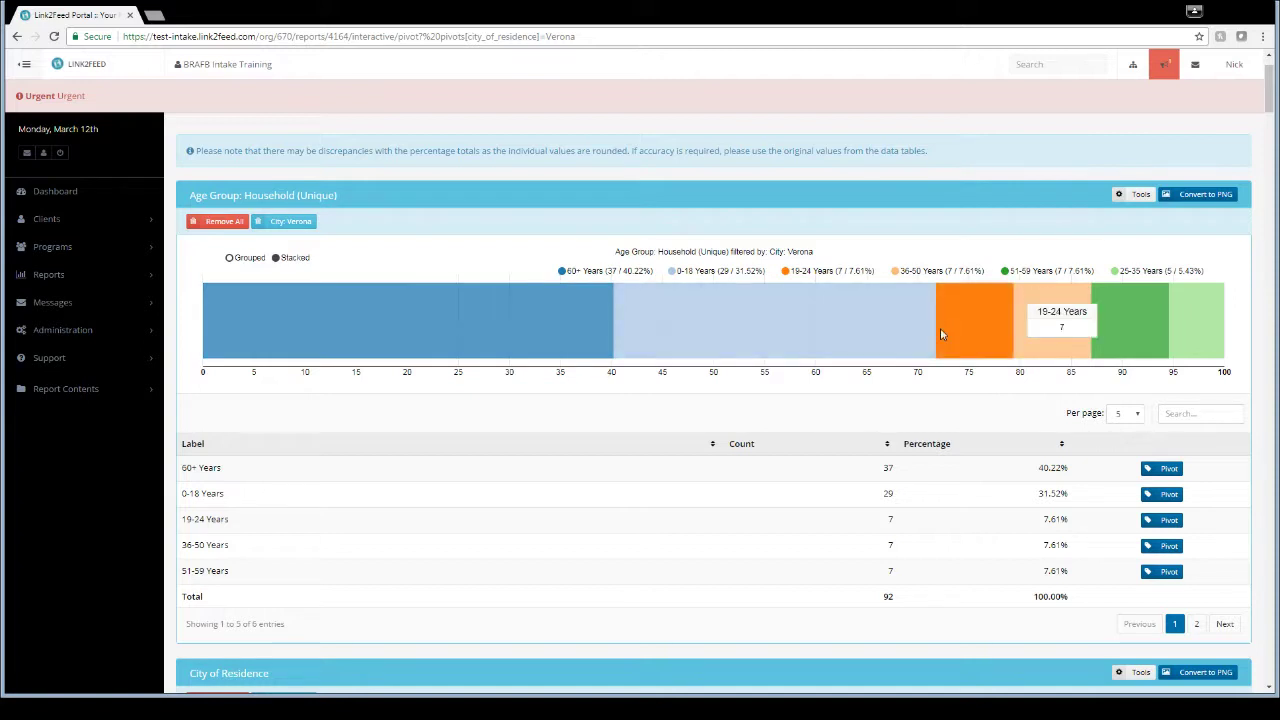
{"action": "scroll", "coordinate": [817, 400], "scroll_direction": "down", "scroll_amount": 1}
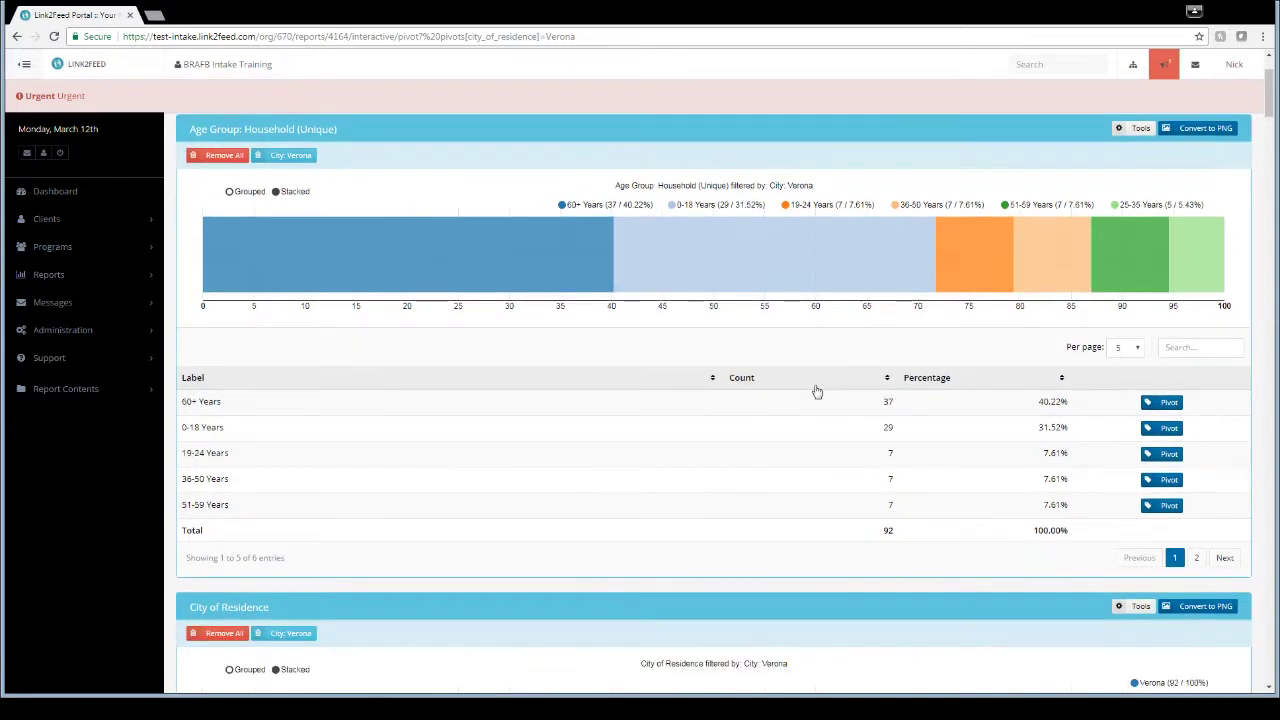
{"action": "scroll", "coordinate": [813, 384], "scroll_direction": "down", "scroll_amount": 1}
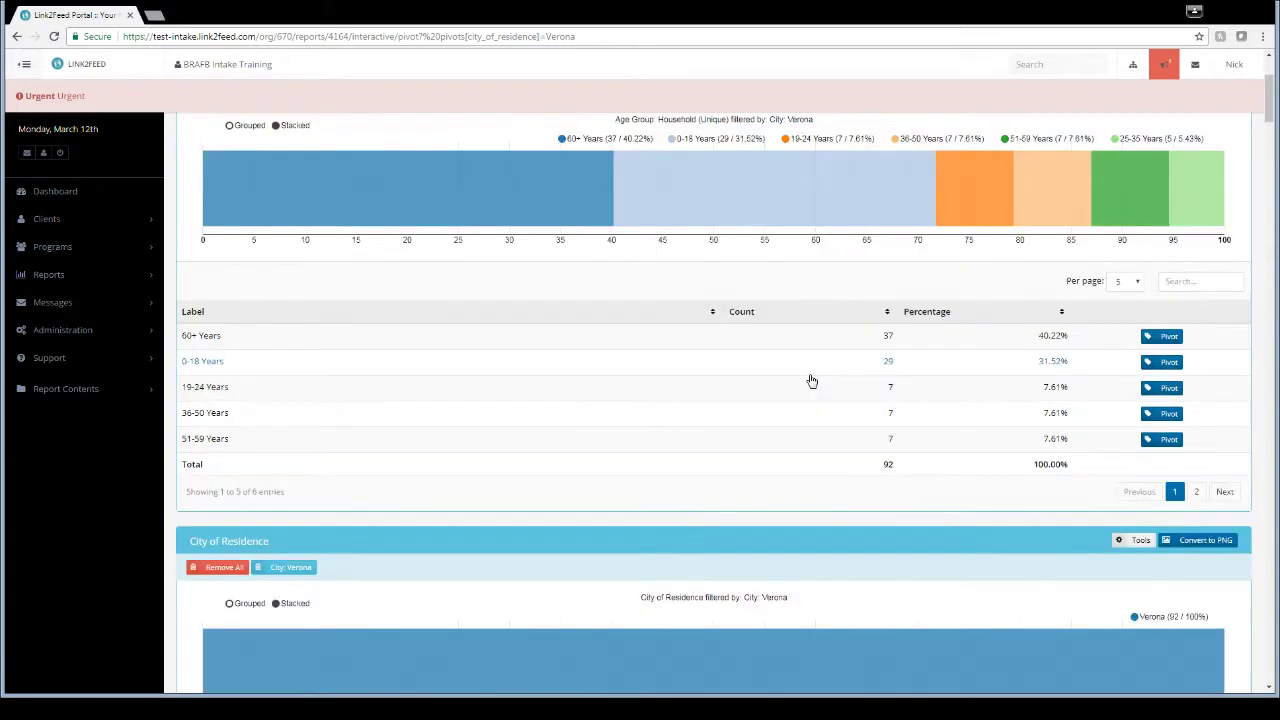
{"action": "scroll", "coordinate": [811, 381], "scroll_direction": "down", "scroll_amount": 7}
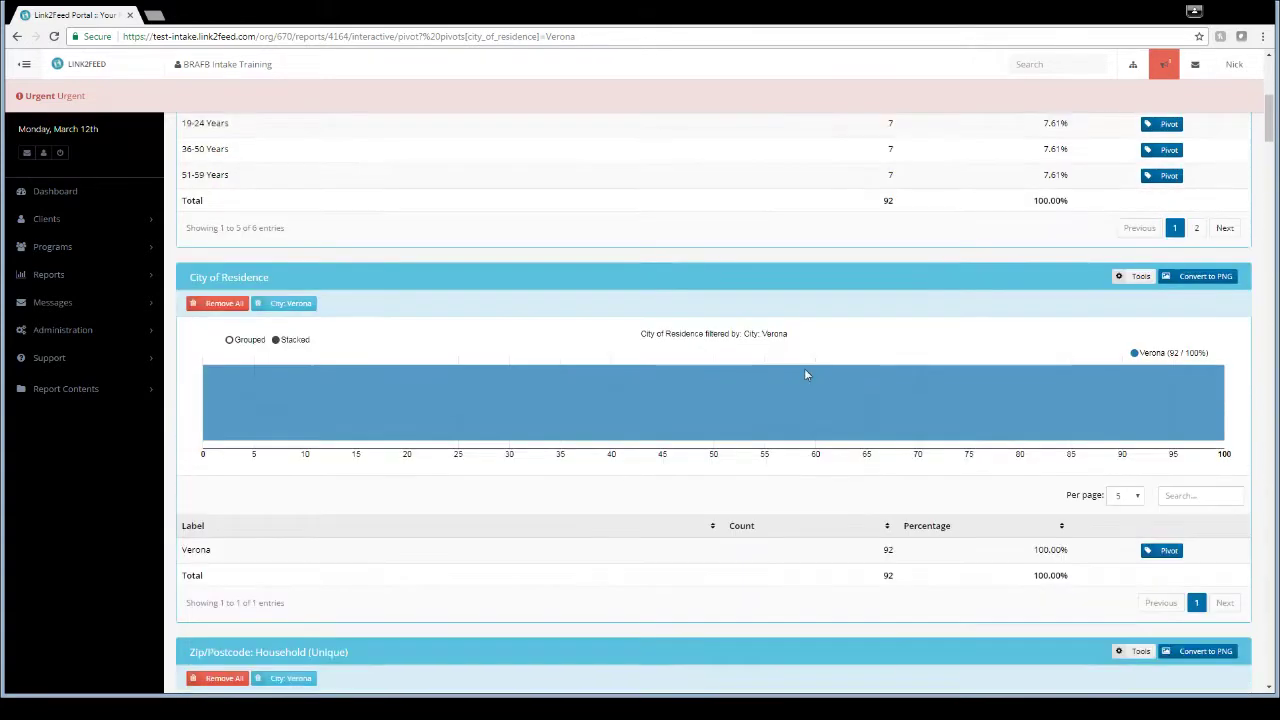
{"action": "scroll", "coordinate": [806, 374], "scroll_direction": "down", "scroll_amount": 1}
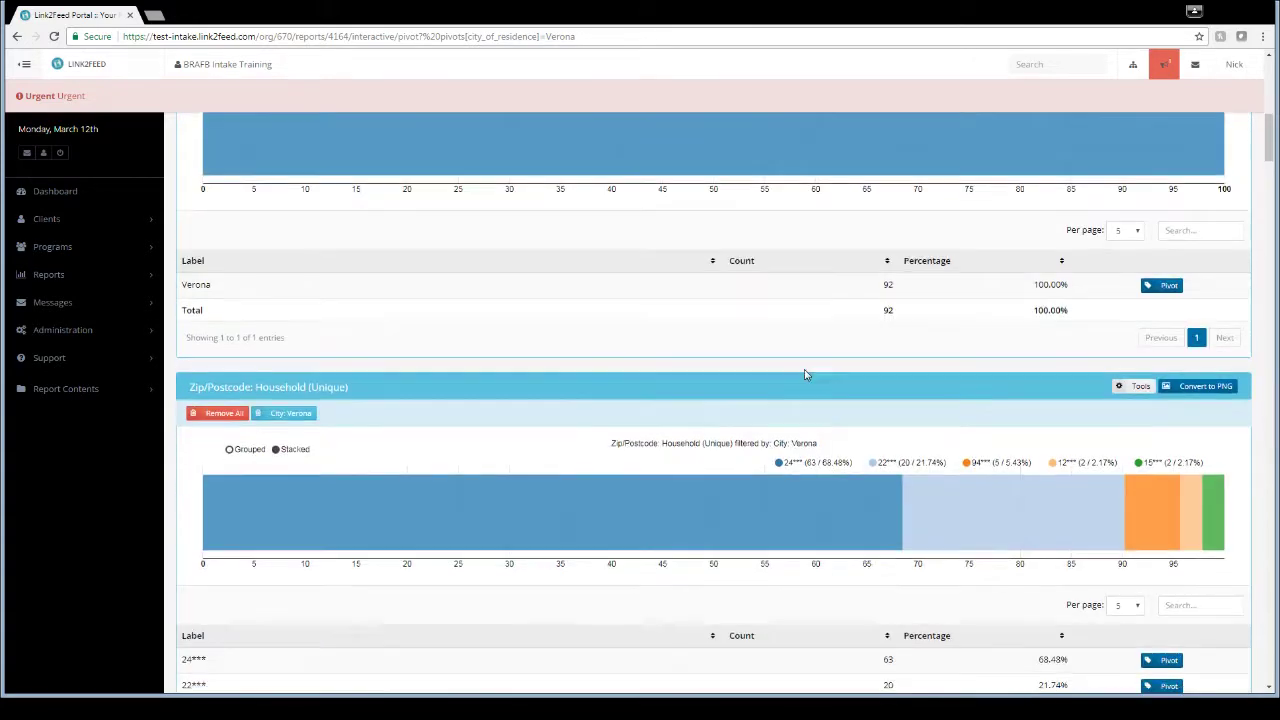
Clear the Verona pivot and pivot the household report on Full-Time employment instead.
{"action": "left_click", "coordinate": [232, 415]}
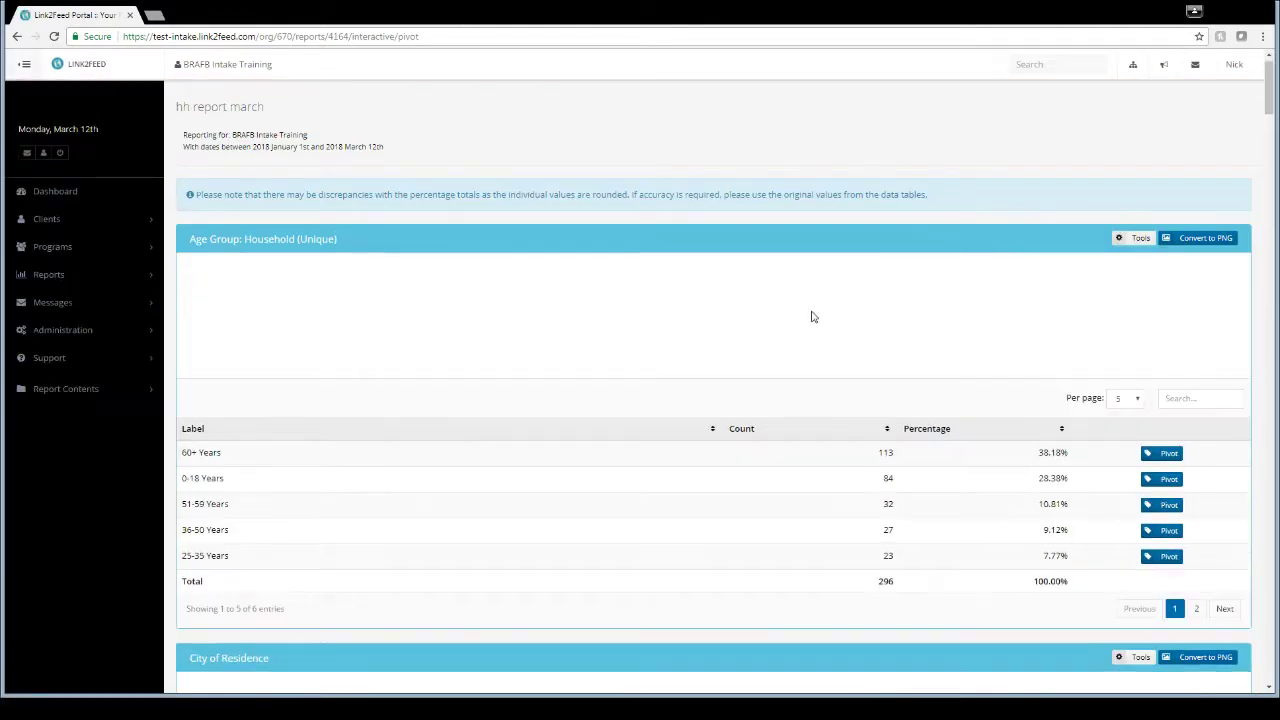
{"action": "scroll", "coordinate": [815, 319], "scroll_direction": "down", "scroll_amount": 8}
{"action": "scroll", "coordinate": [822, 322], "scroll_direction": "down", "scroll_amount": 11}
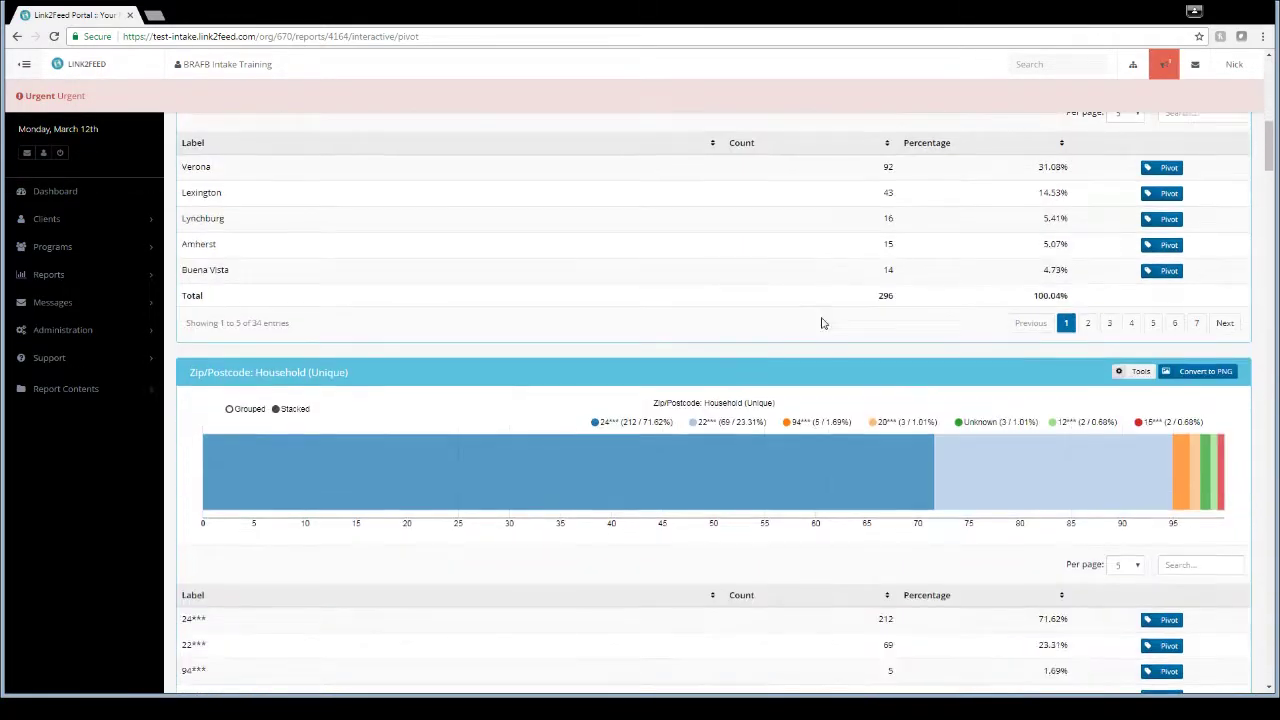
{"action": "scroll", "coordinate": [822, 324], "scroll_direction": "down", "scroll_amount": 2}
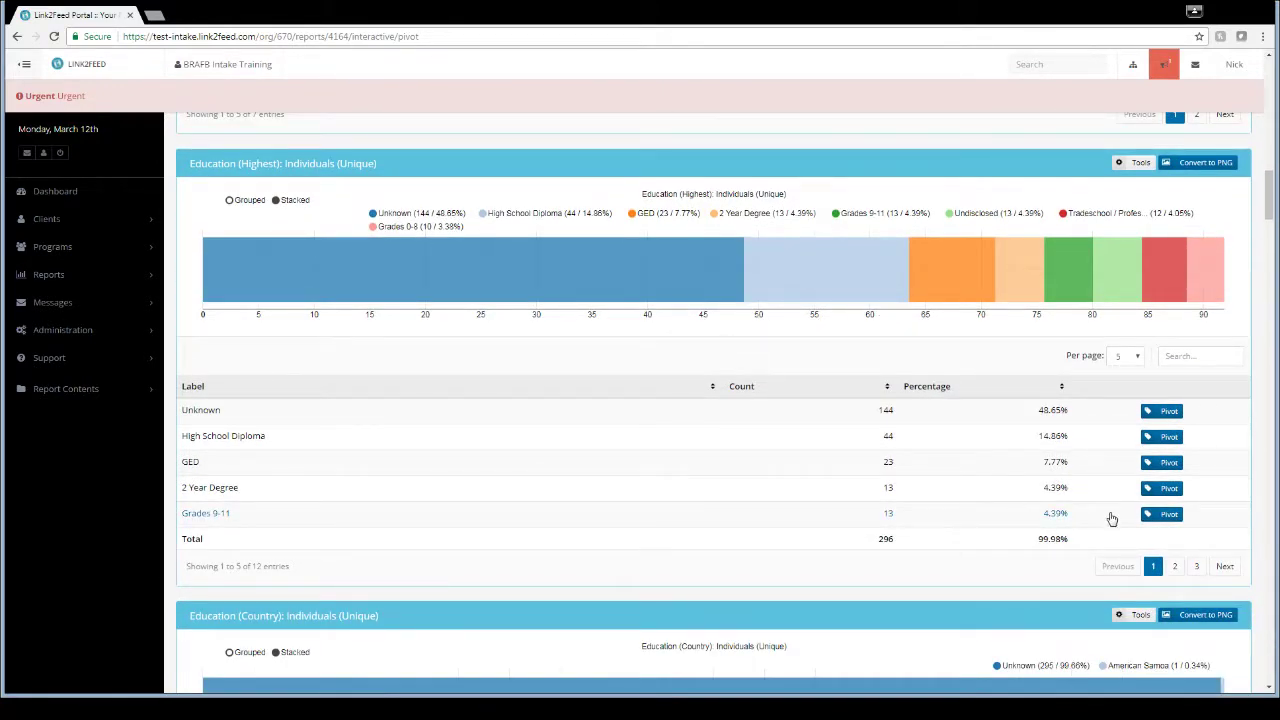
{"action": "scroll", "coordinate": [1115, 525], "scroll_direction": "down", "scroll_amount": 1}
{"action": "scroll", "coordinate": [1118, 532], "scroll_direction": "down", "scroll_amount": 6}
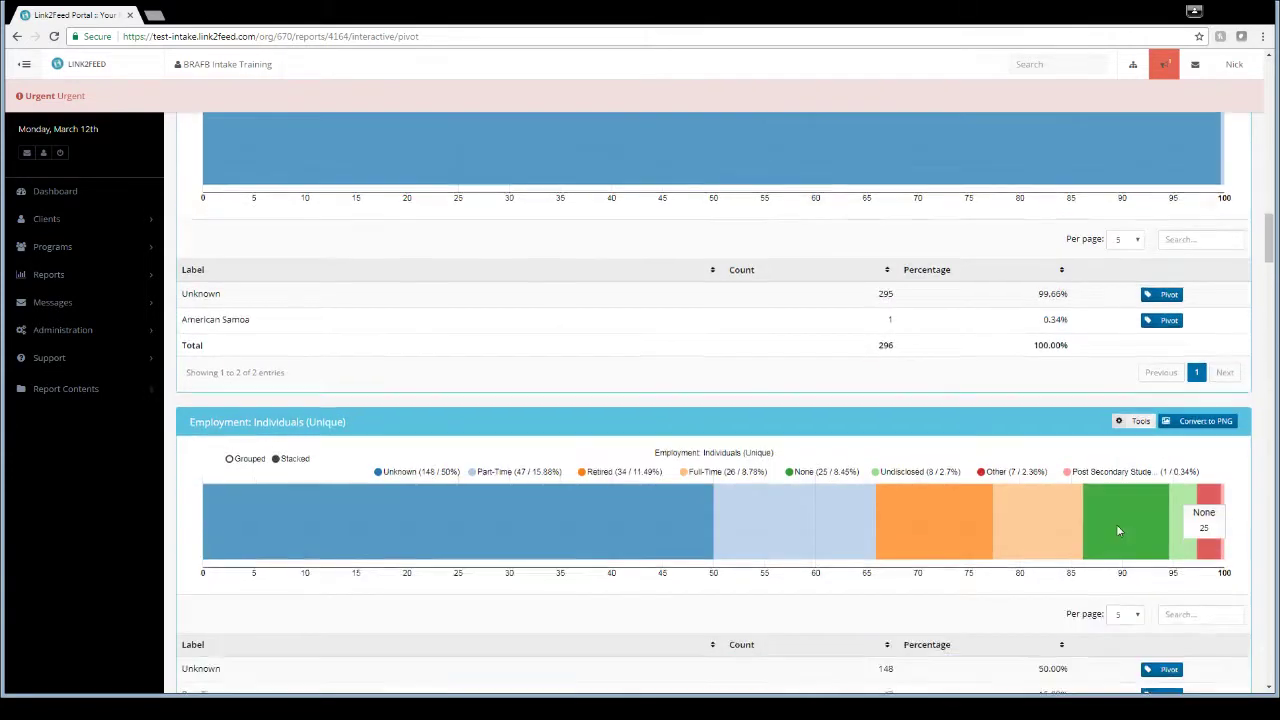
{"action": "scroll", "coordinate": [1118, 532], "scroll_direction": "down", "scroll_amount": 1}
{"action": "scroll", "coordinate": [1119, 533], "scroll_direction": "down", "scroll_amount": 1}
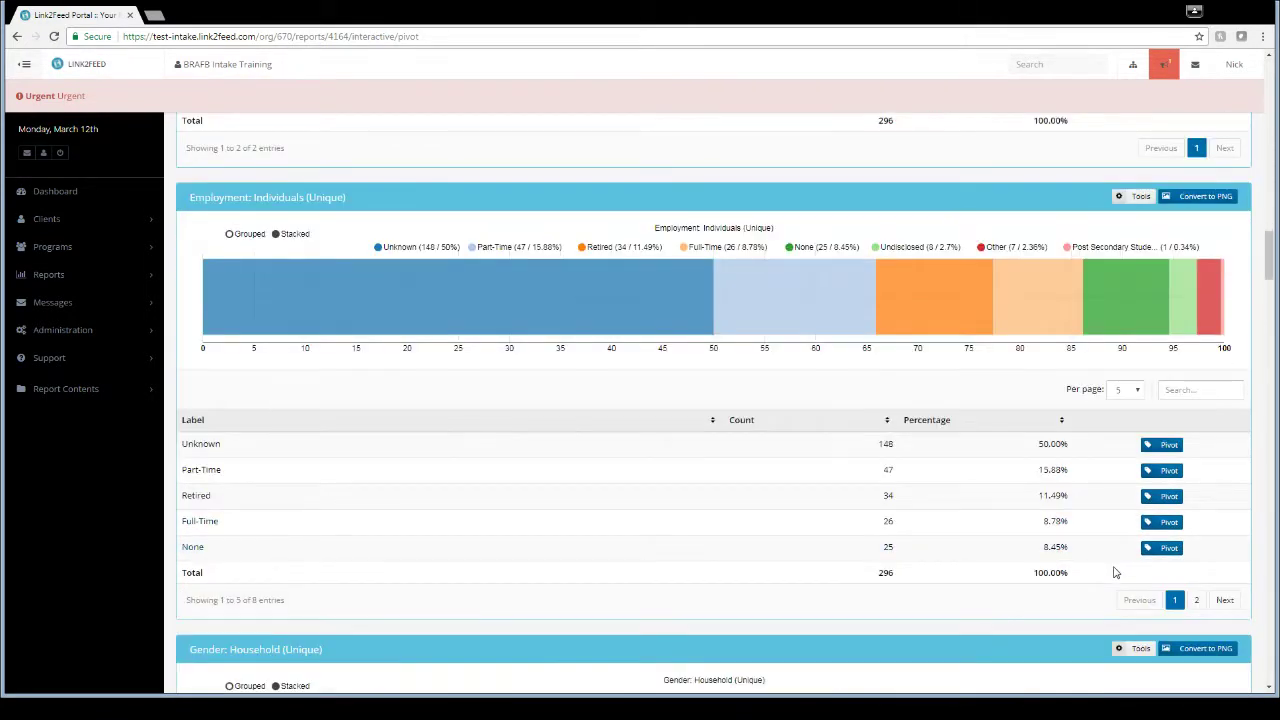
{"action": "left_click", "coordinate": [1169, 525]}
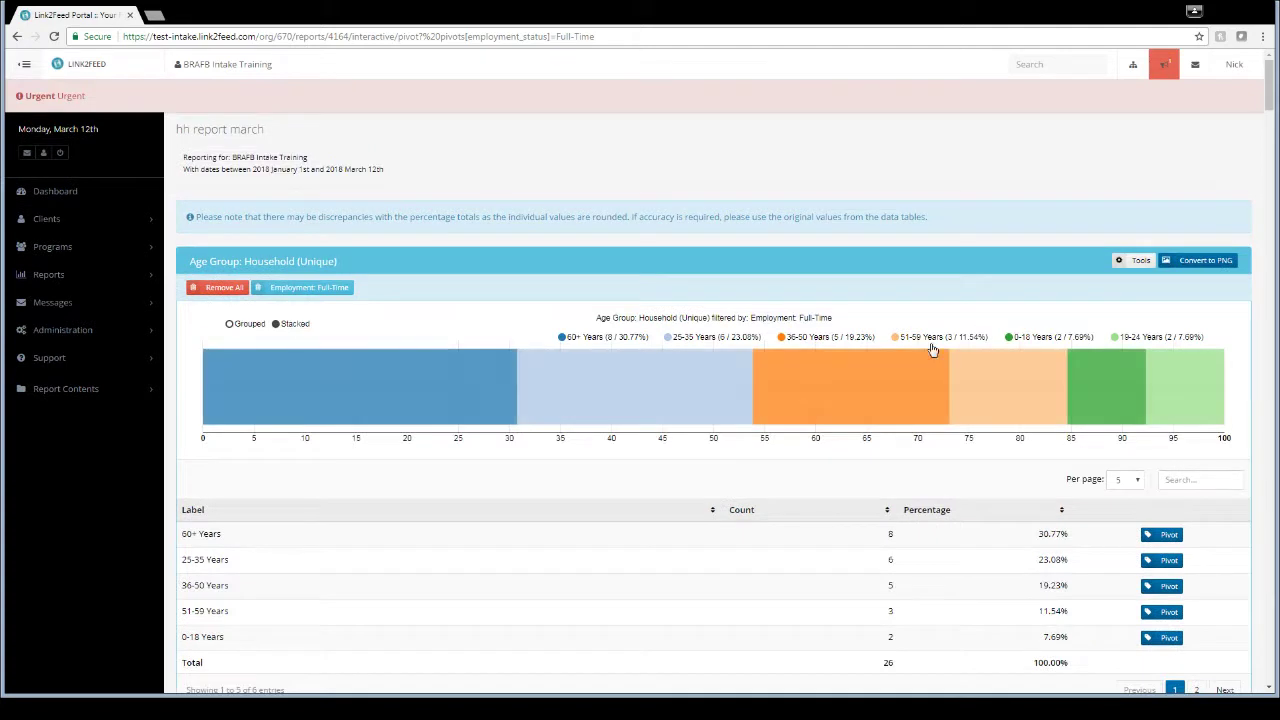
Examine the age group and city sections for full-time employment, and add a second pivot on Verona.
{"action": "mouse_move", "coordinate": [920, 352]}
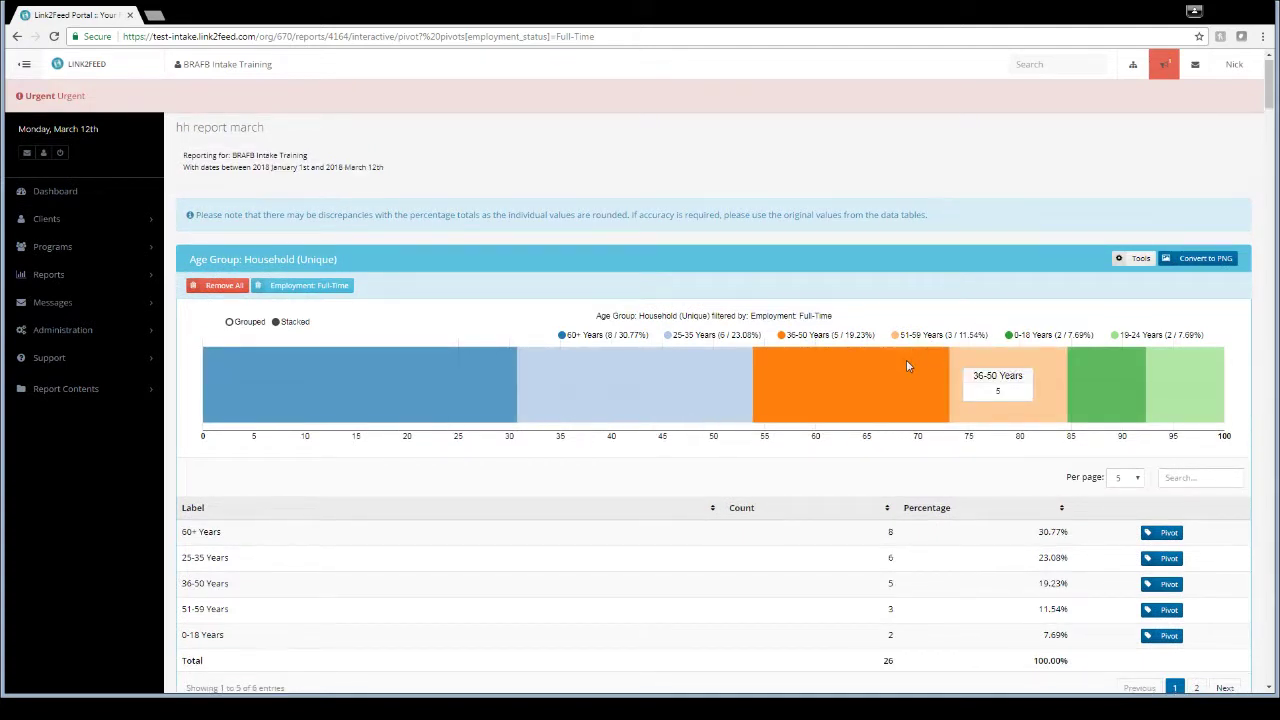
{"action": "scroll", "coordinate": [906, 359], "scroll_direction": "down", "scroll_amount": 1}
{"action": "scroll", "coordinate": [937, 391], "scroll_direction": "down", "scroll_amount": 2}
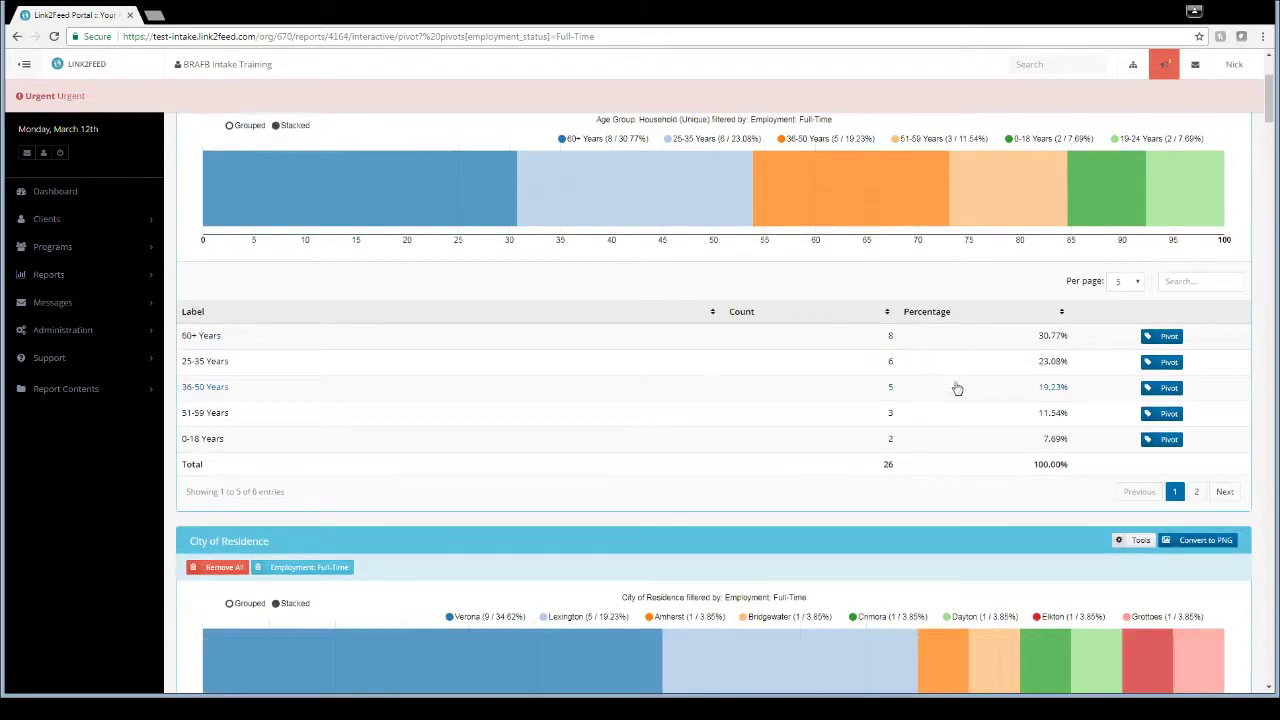
{"action": "scroll", "coordinate": [930, 380], "scroll_direction": "down", "scroll_amount": 3}
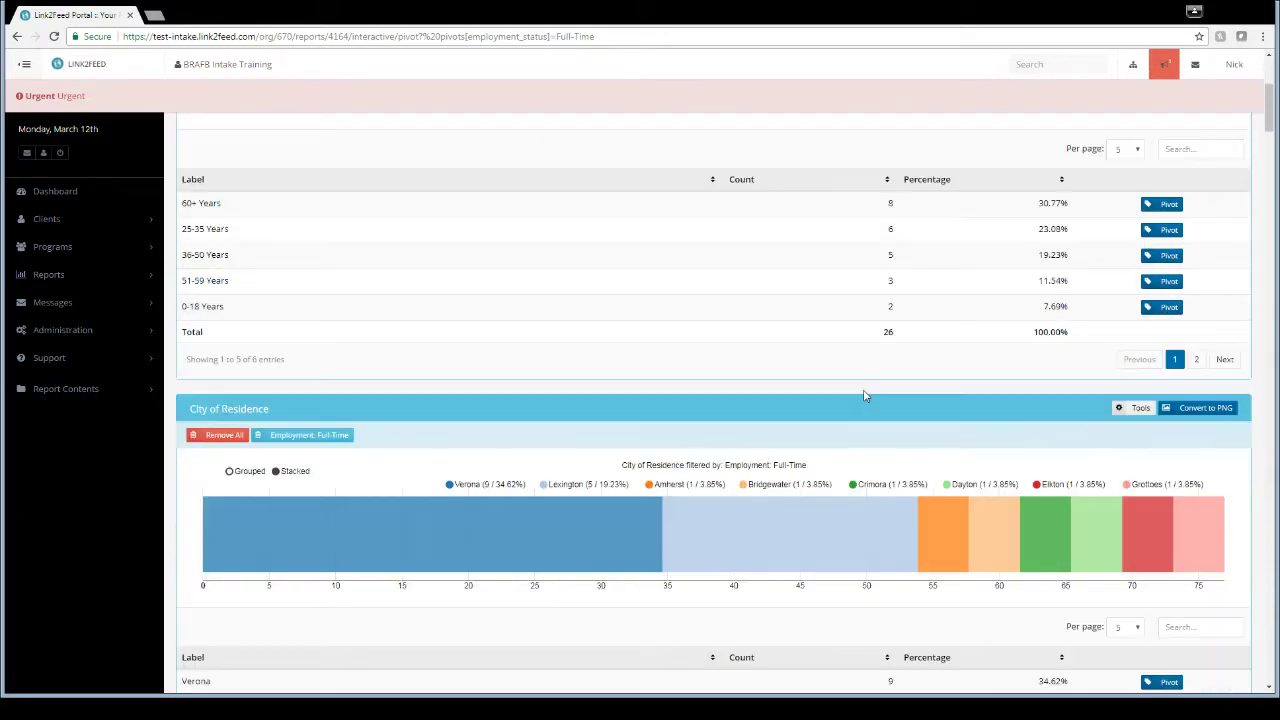
{"action": "scroll", "coordinate": [867, 400], "scroll_direction": "down", "scroll_amount": 1}
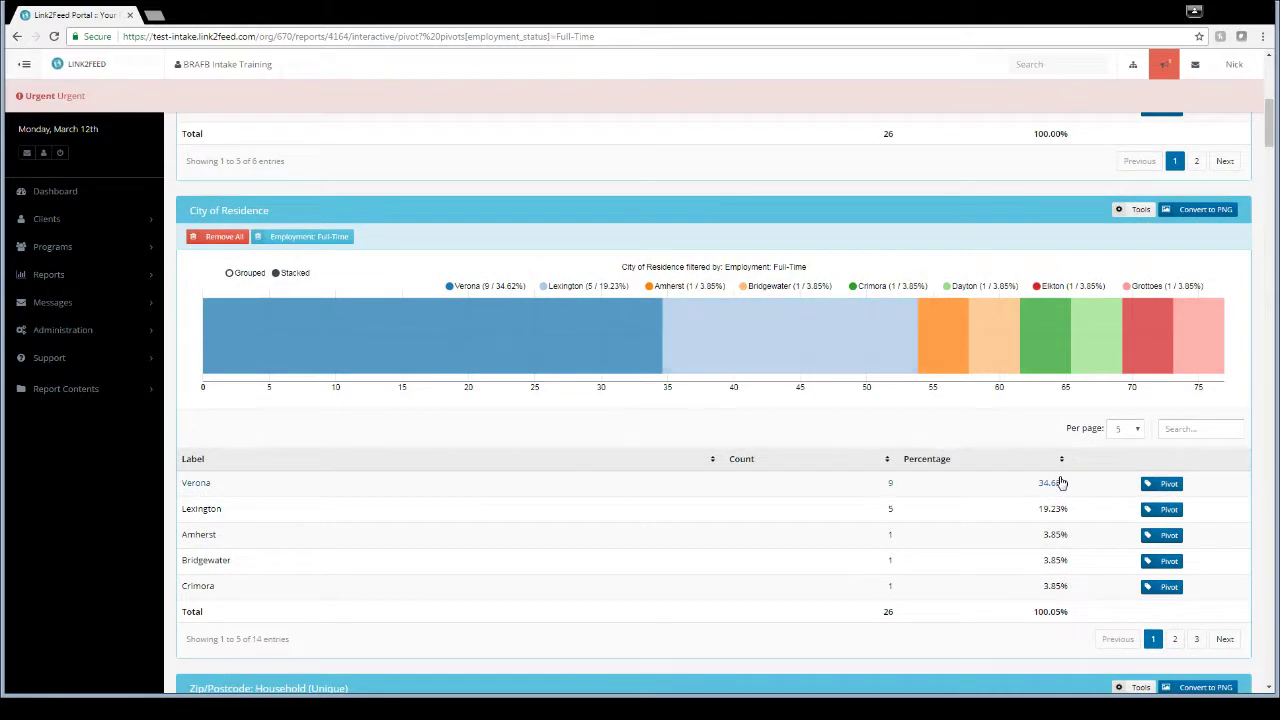
{"action": "left_click", "coordinate": [1163, 494]}
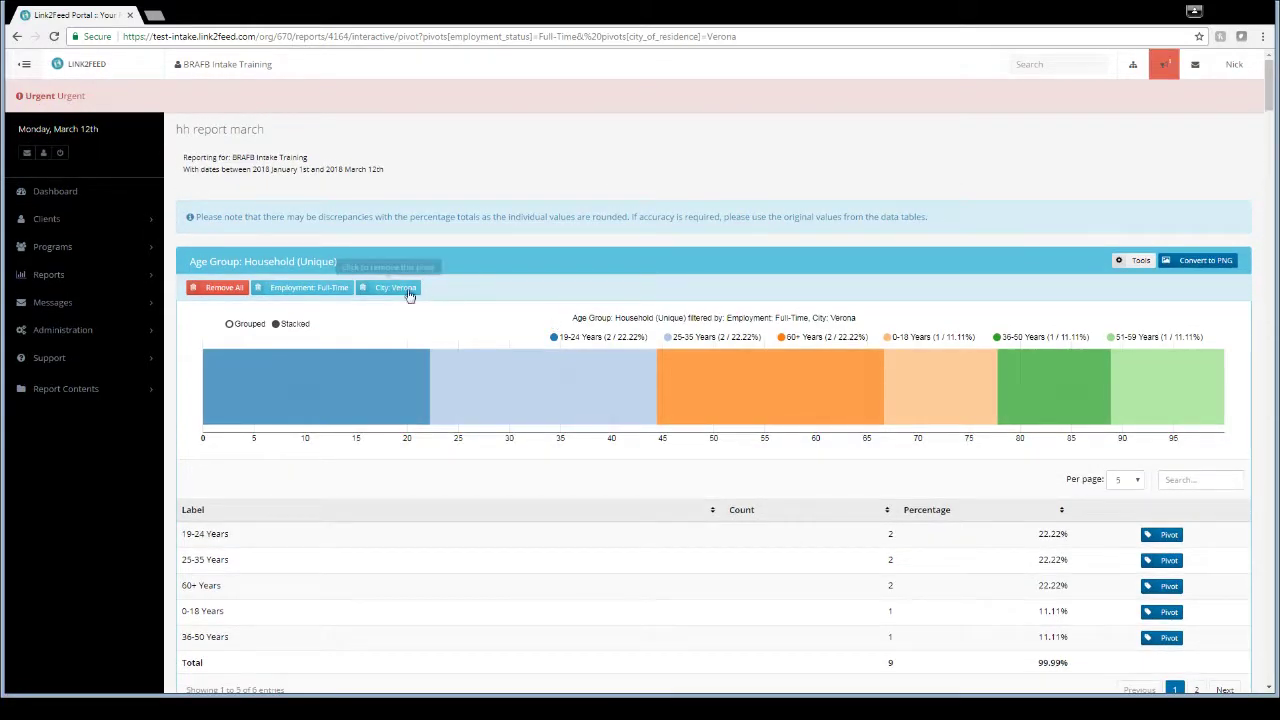
Remove the Verona and Full-Time pivots individually and review the unfiltered sections from age group through employment.
{"action": "left_click", "coordinate": [367, 291]}
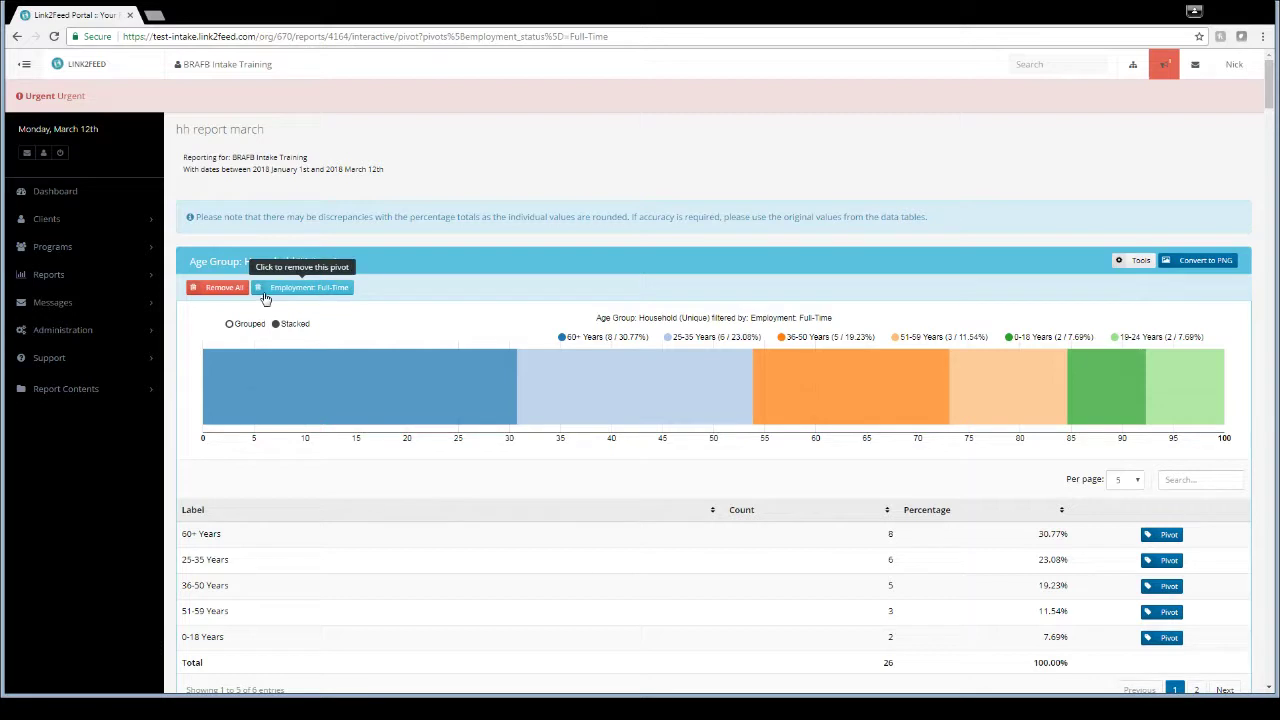
{"action": "left_click", "coordinate": [260, 292]}
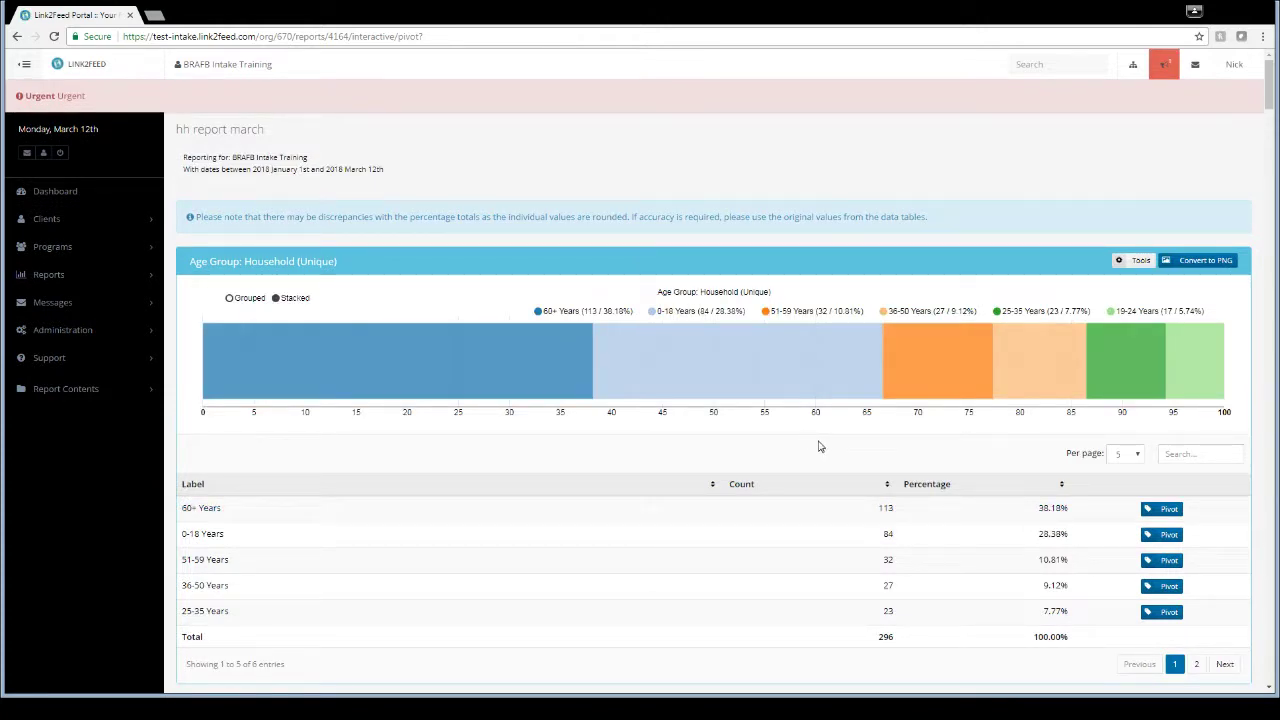
{"action": "scroll", "coordinate": [986, 437], "scroll_direction": "down", "scroll_amount": 1}
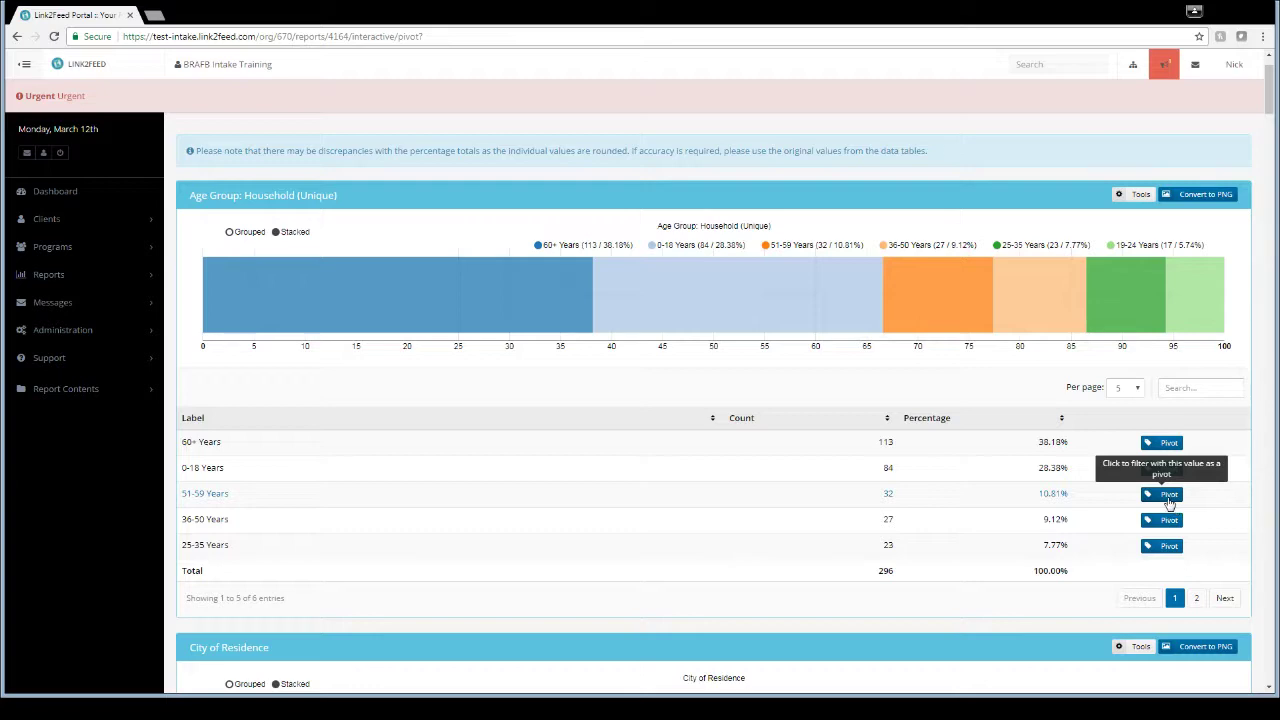
{"action": "scroll", "coordinate": [1168, 503], "scroll_direction": "down", "scroll_amount": 5}
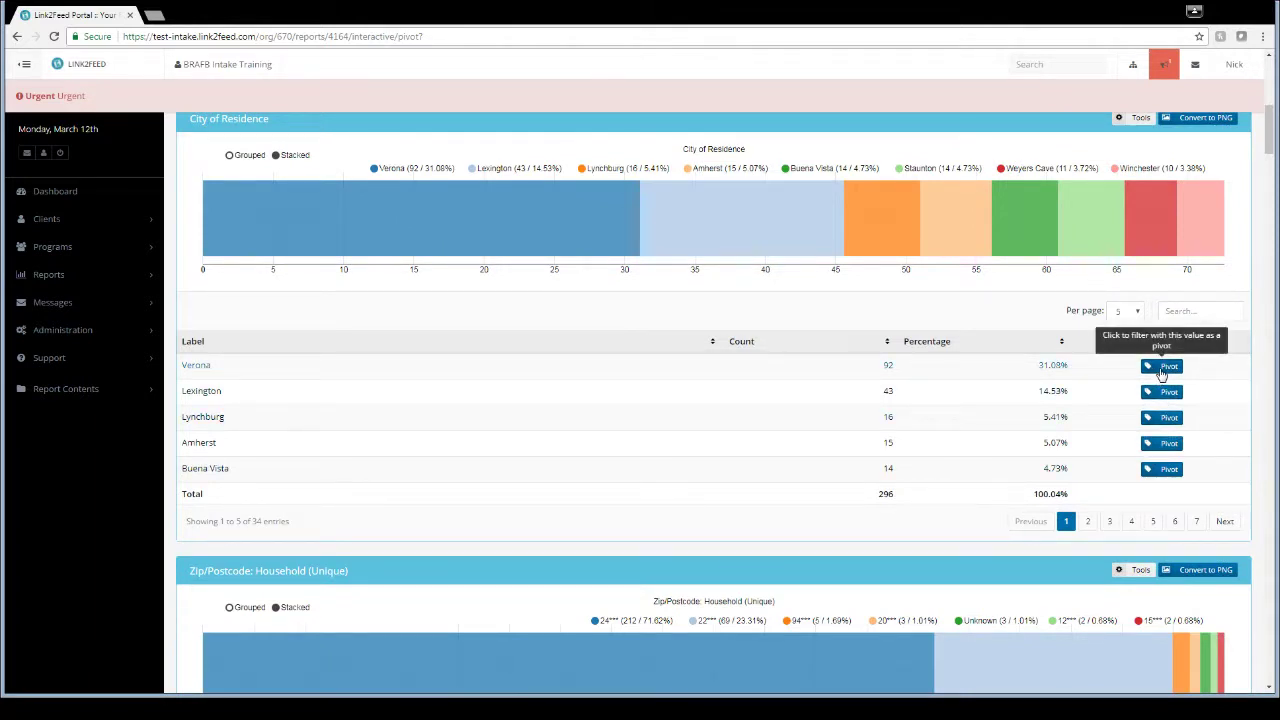
{"action": "scroll", "coordinate": [1160, 373], "scroll_direction": "down", "scroll_amount": 7}
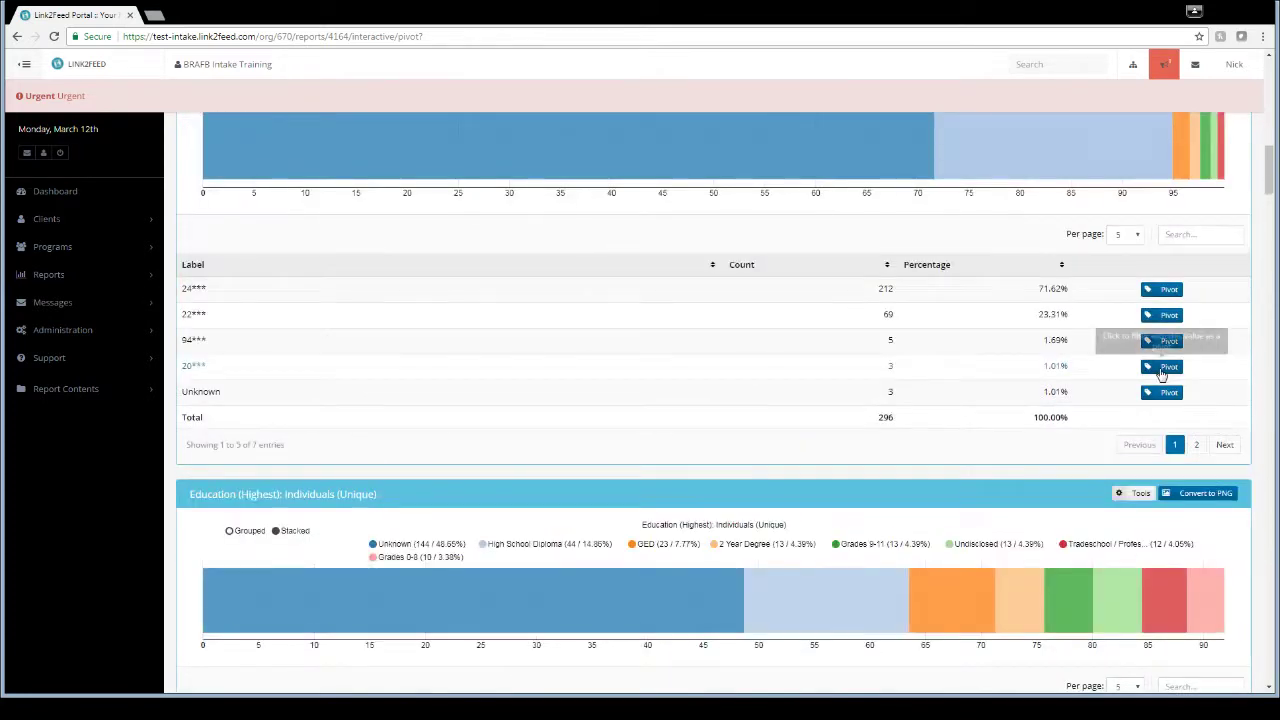
{"action": "scroll", "coordinate": [1160, 373], "scroll_direction": "down", "scroll_amount": 2}
{"action": "scroll", "coordinate": [1160, 373], "scroll_direction": "down", "scroll_amount": 4}
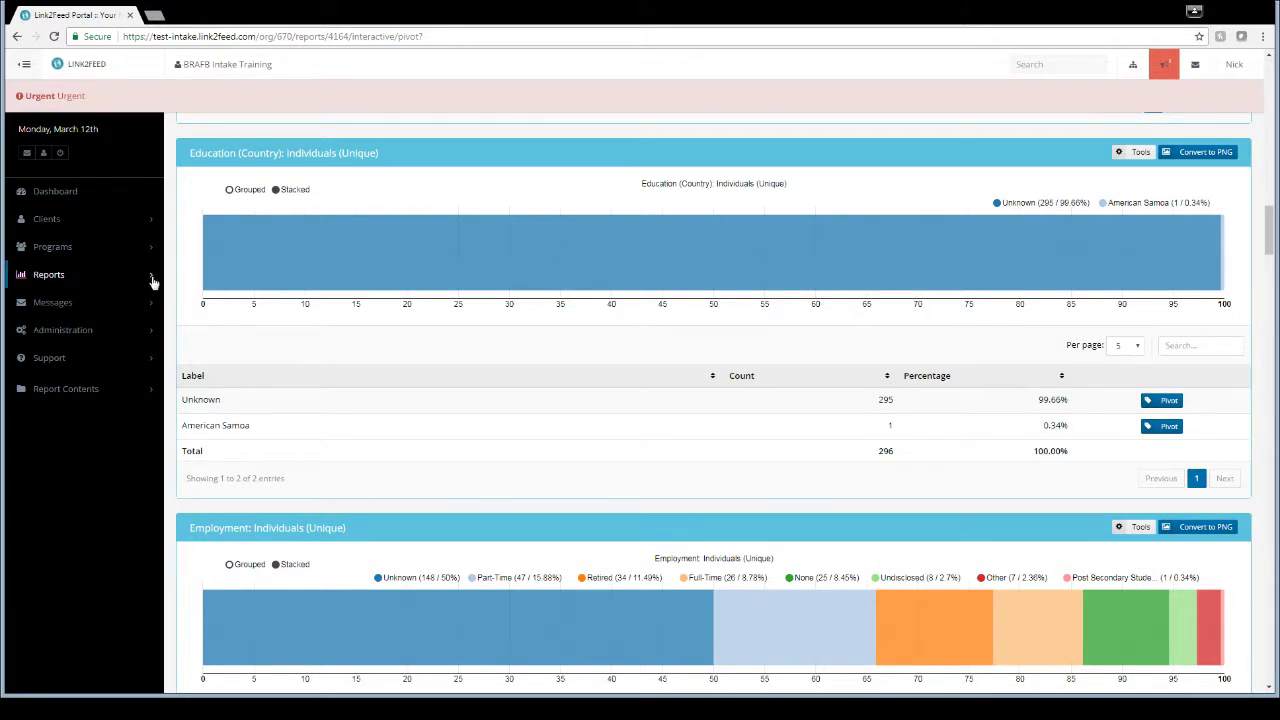
Start a new Heat Map Report and title it "heat map march".
{"action": "left_click", "coordinate": [60, 280]}
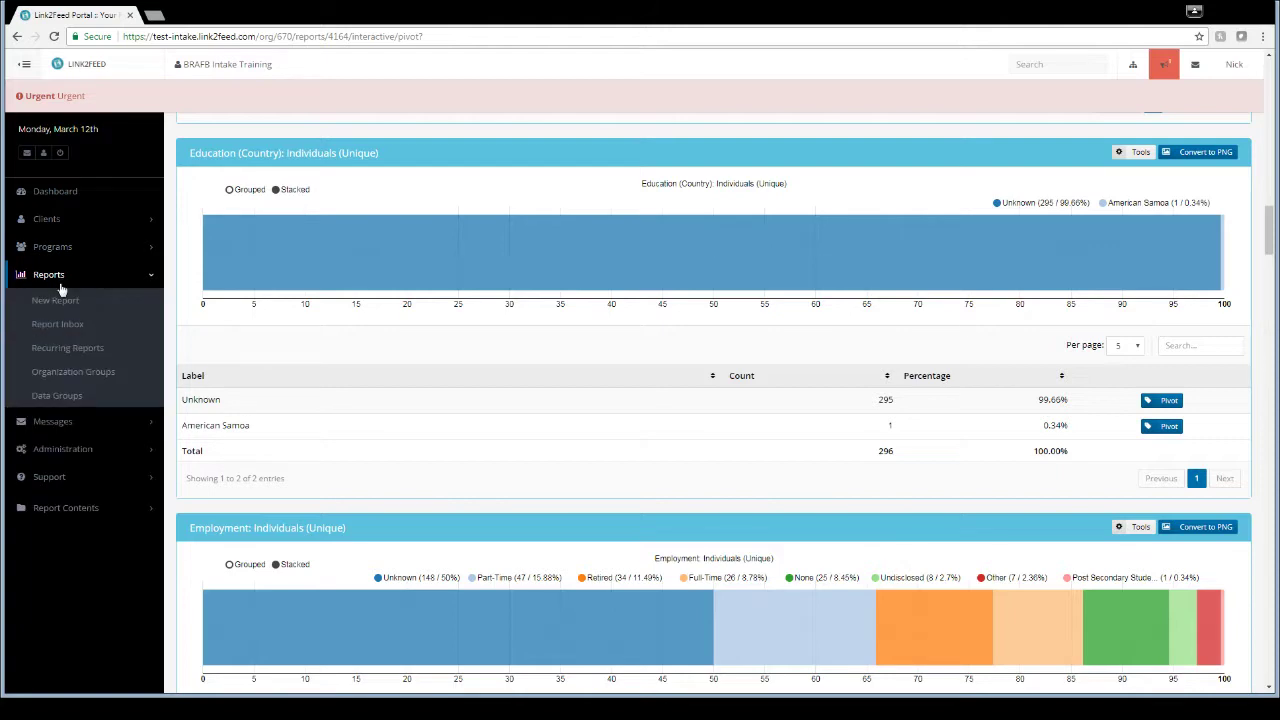
{"action": "left_click", "coordinate": [53, 303]}
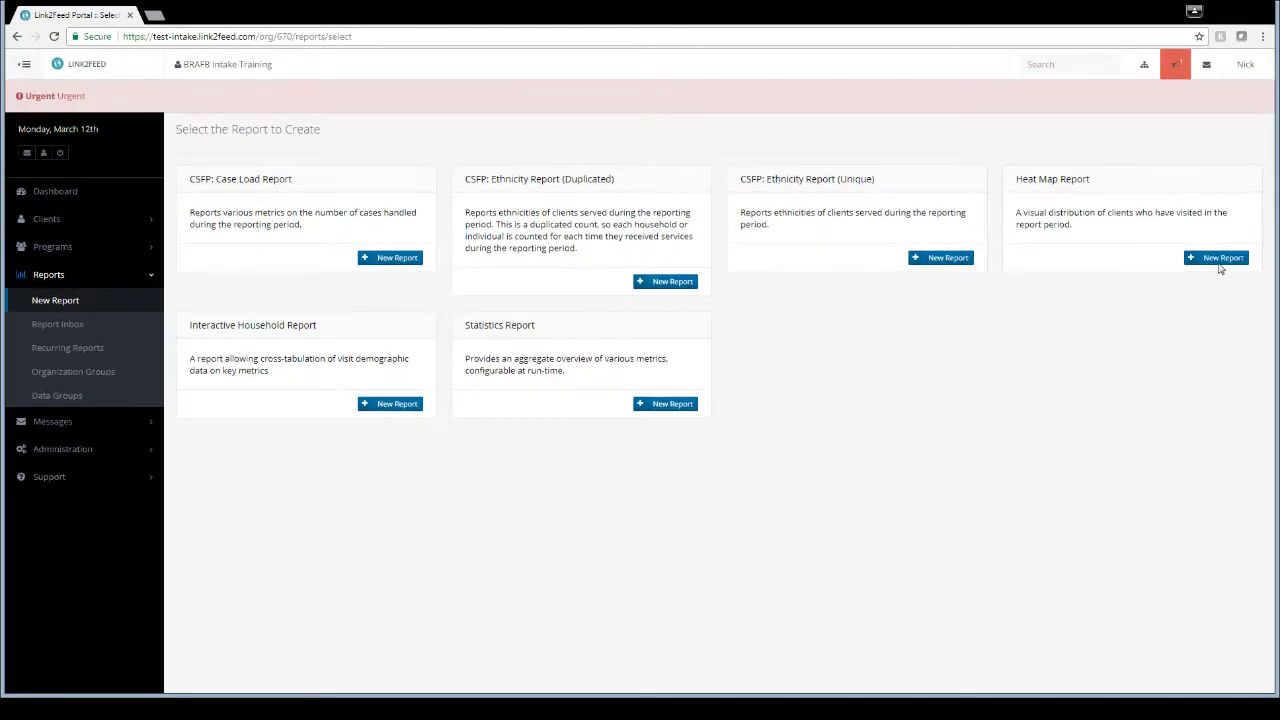
{"action": "left_click", "coordinate": [1218, 255]}
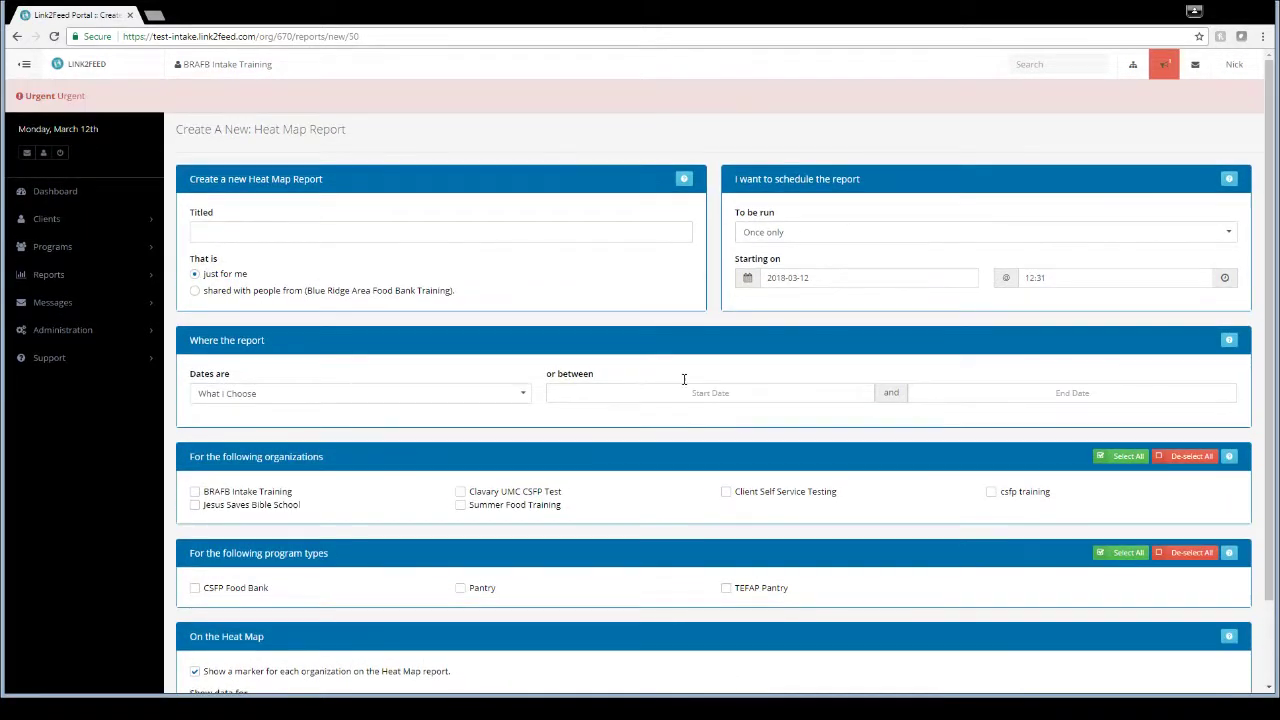
{"action": "left_click", "coordinate": [458, 235]}
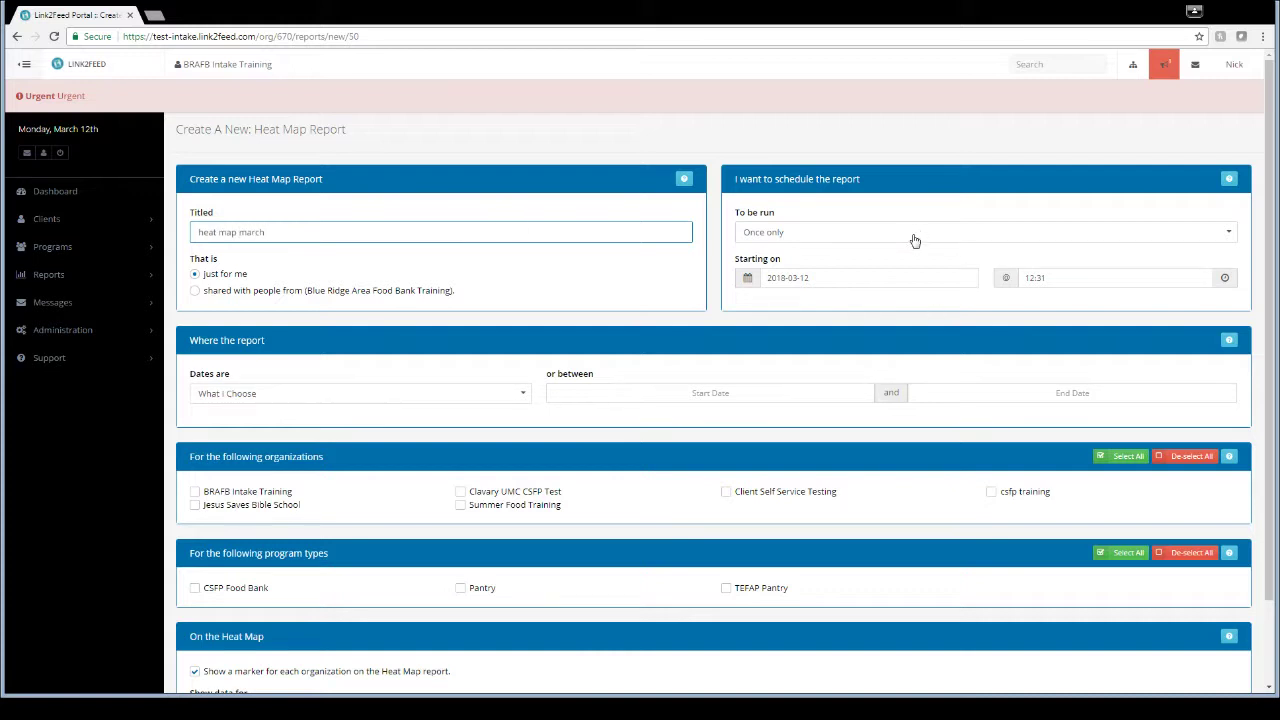
Set the heat map report's start date to 2017-11-01.
{"action": "left_click", "coordinate": [755, 394]}
{"action": "left_click", "coordinate": [567, 188]}
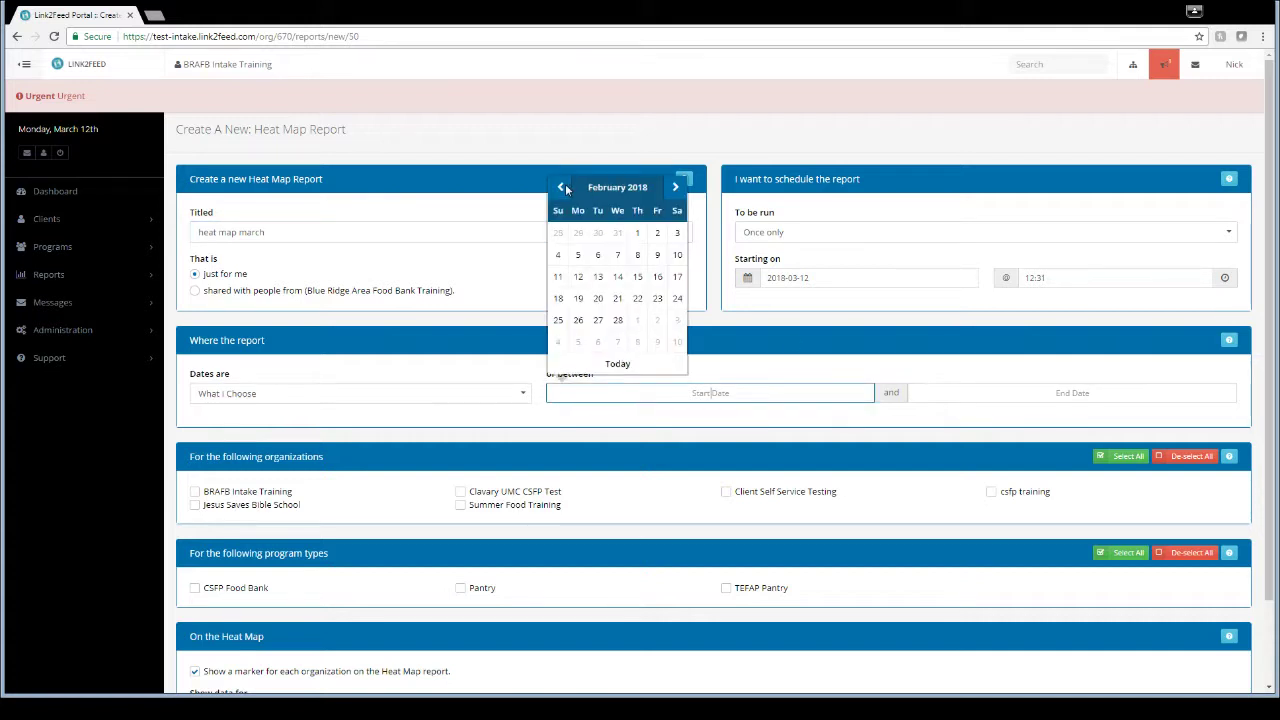
{"action": "left_click", "coordinate": [563, 189]}
{"action": "left_click", "coordinate": [560, 188]}
{"action": "left_click", "coordinate": [560, 188]}
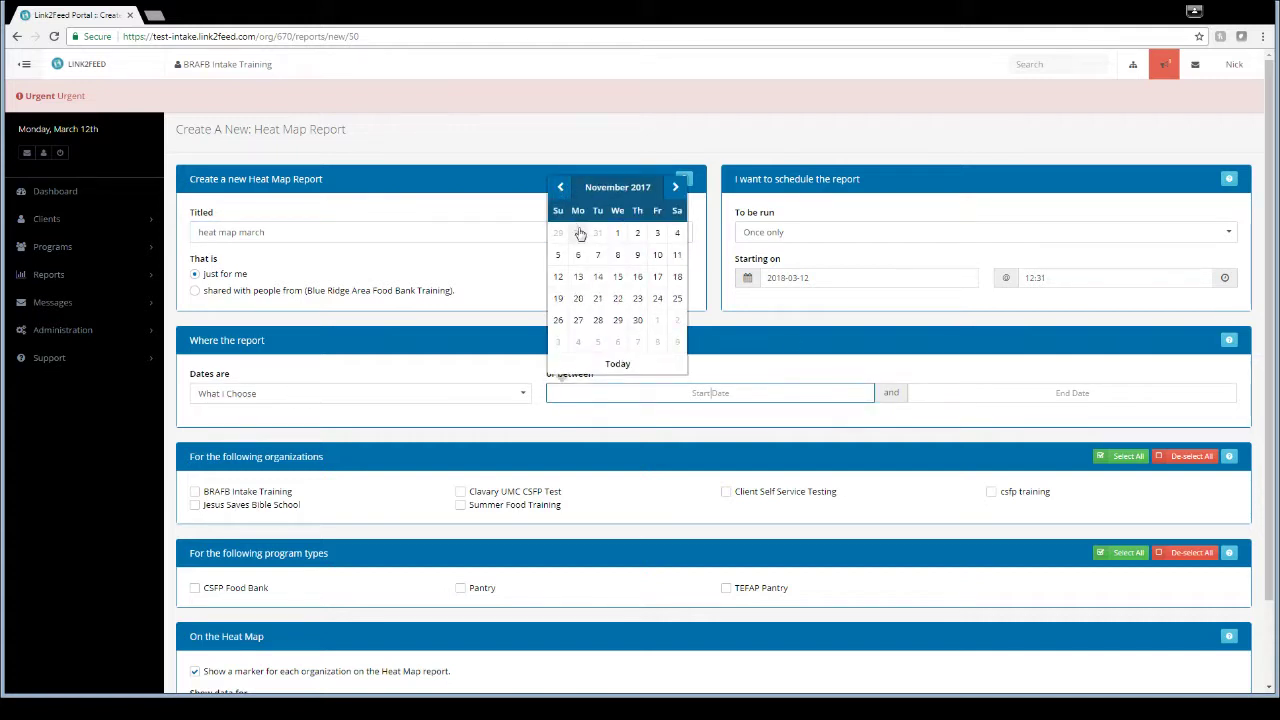
{"action": "left_click", "coordinate": [620, 234]}
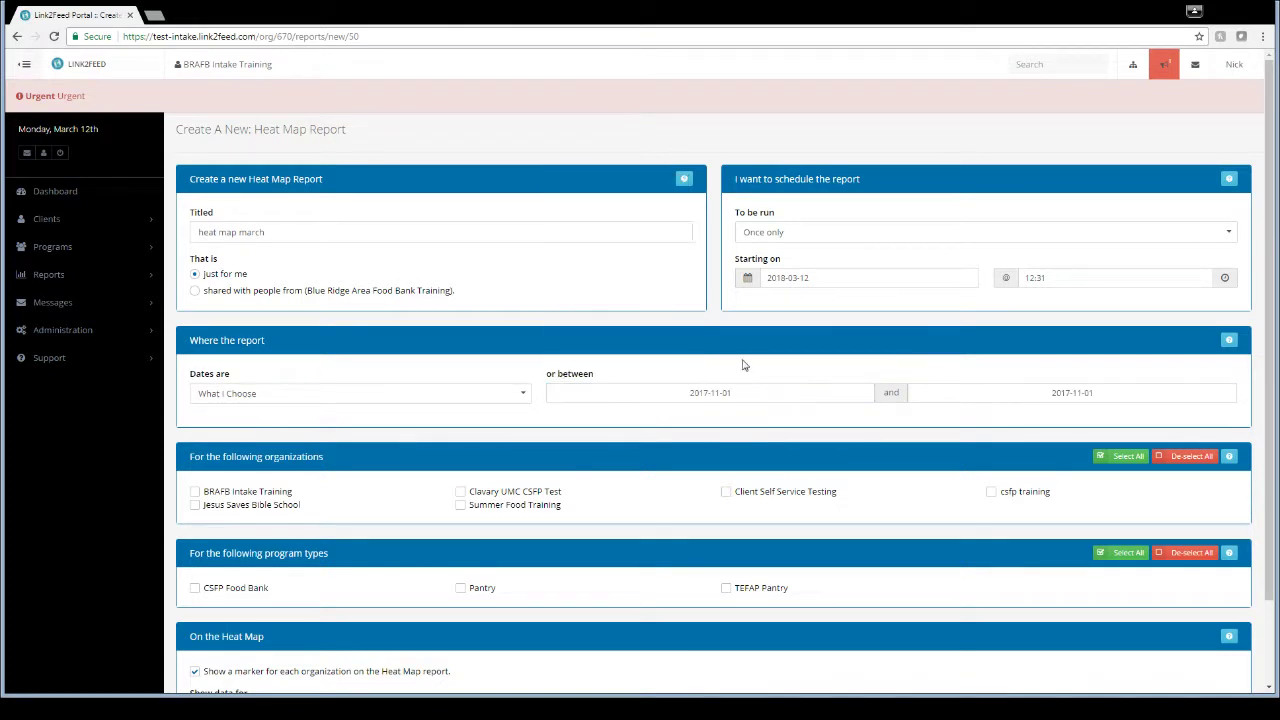
Set the heat map report's end date to 2018-03-12.
{"action": "left_click", "coordinate": [988, 396]}
{"action": "left_click", "coordinate": [1037, 187]}
{"action": "left_click", "coordinate": [1037, 187]}
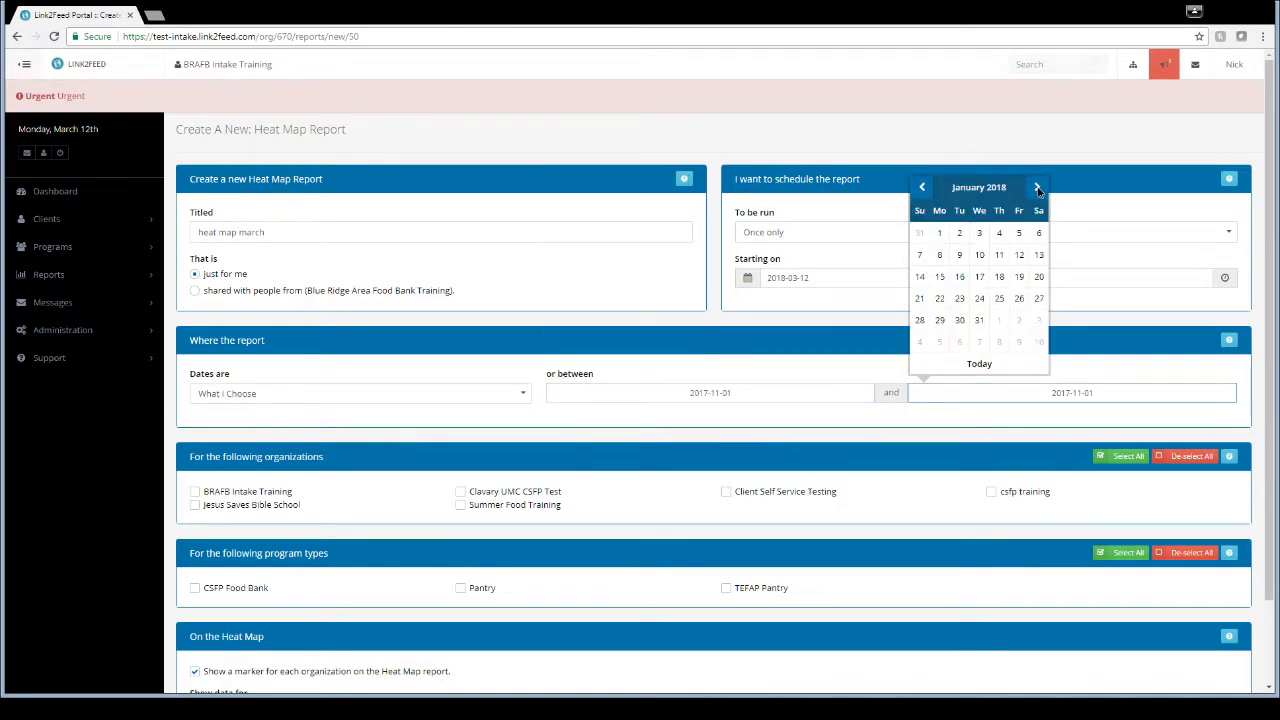
{"action": "left_click", "coordinate": [1037, 187]}
{"action": "left_click", "coordinate": [1037, 187]}
{"action": "left_click", "coordinate": [940, 279]}
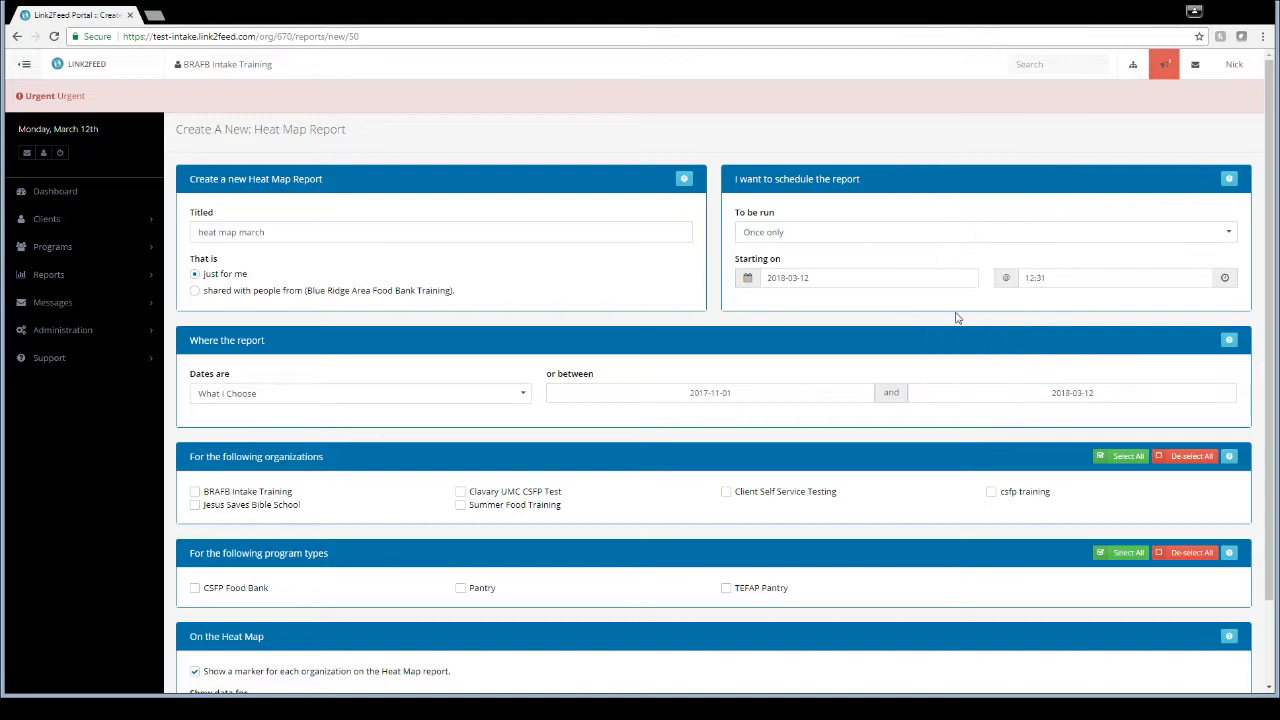
{"action": "scroll", "coordinate": [780, 350], "scroll_direction": "down", "scroll_amount": 1}
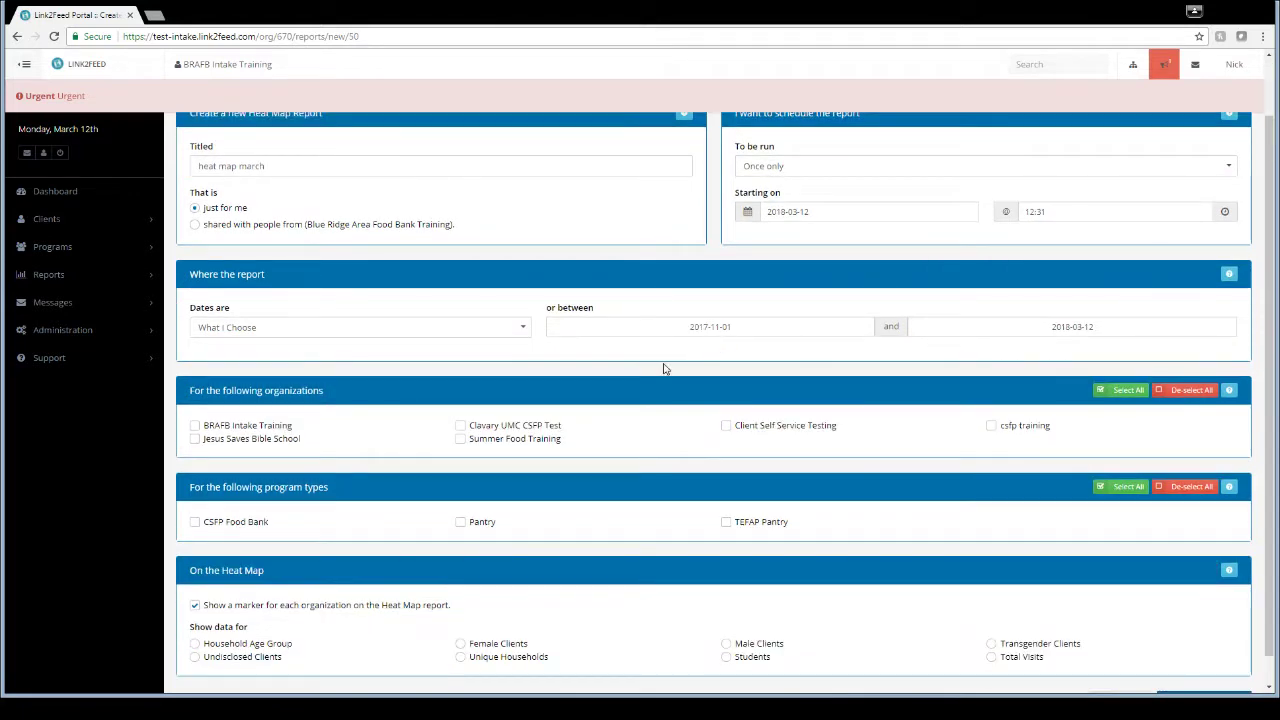
{"action": "scroll", "coordinate": [640, 364], "scroll_direction": "down", "scroll_amount": 1}
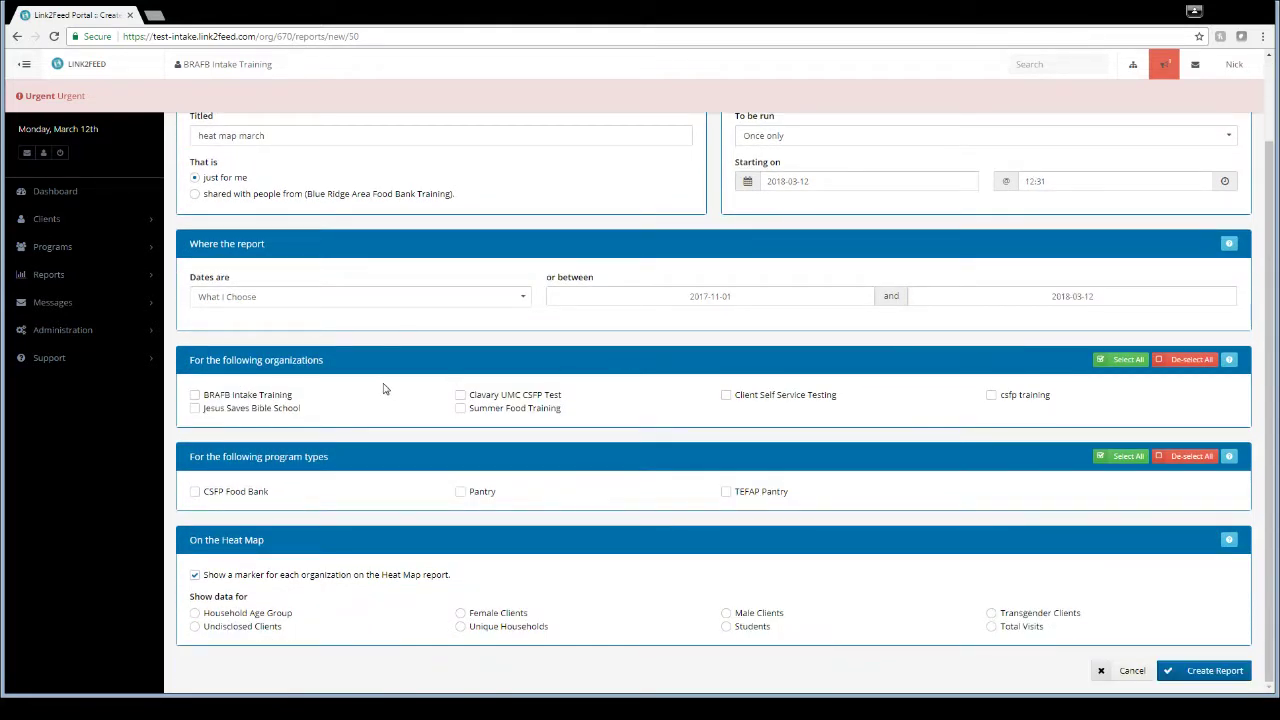
Limit the heat map report to BRAFB Intake Training, include all program types, and create the report.
{"action": "left_click", "coordinate": [195, 395]}
{"action": "left_click", "coordinate": [1123, 460]}
{"action": "left_click", "coordinate": [1208, 678]}
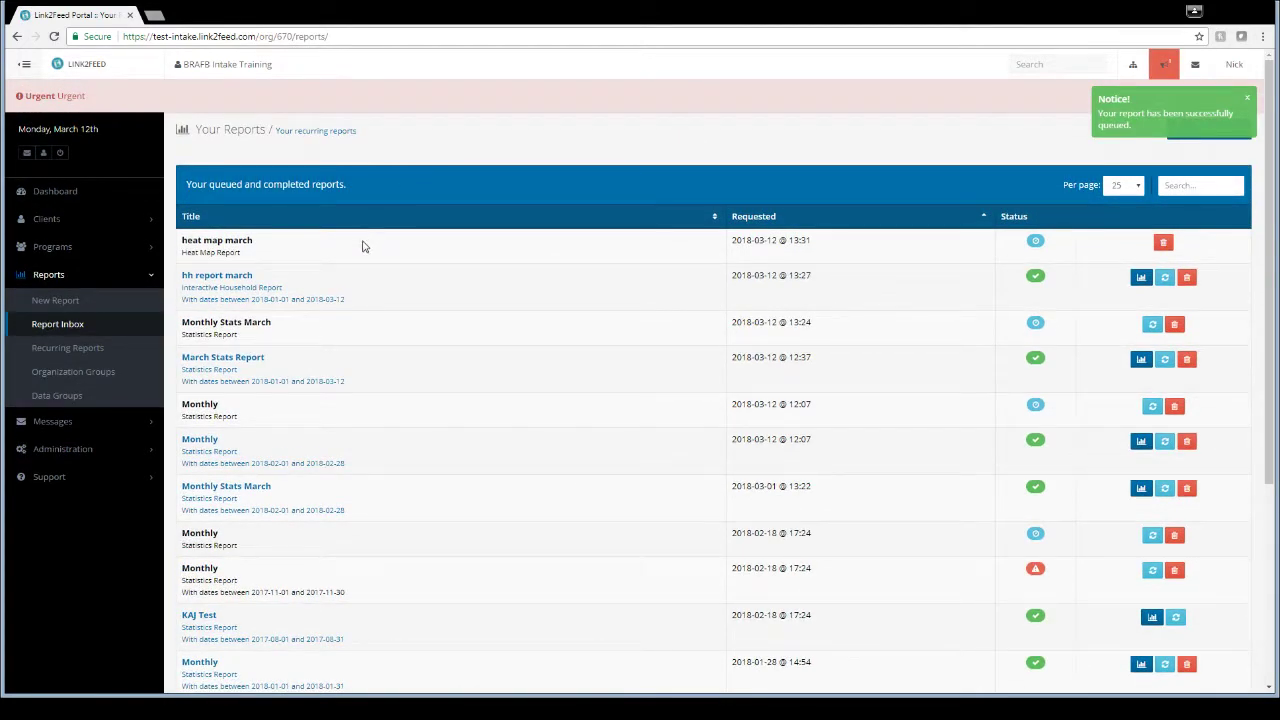
Refresh the report inbox, open the finished "heat map march" report, and bring the Staunton and Harrisonburg area into view.
{"action": "left_click", "coordinate": [54, 36]}
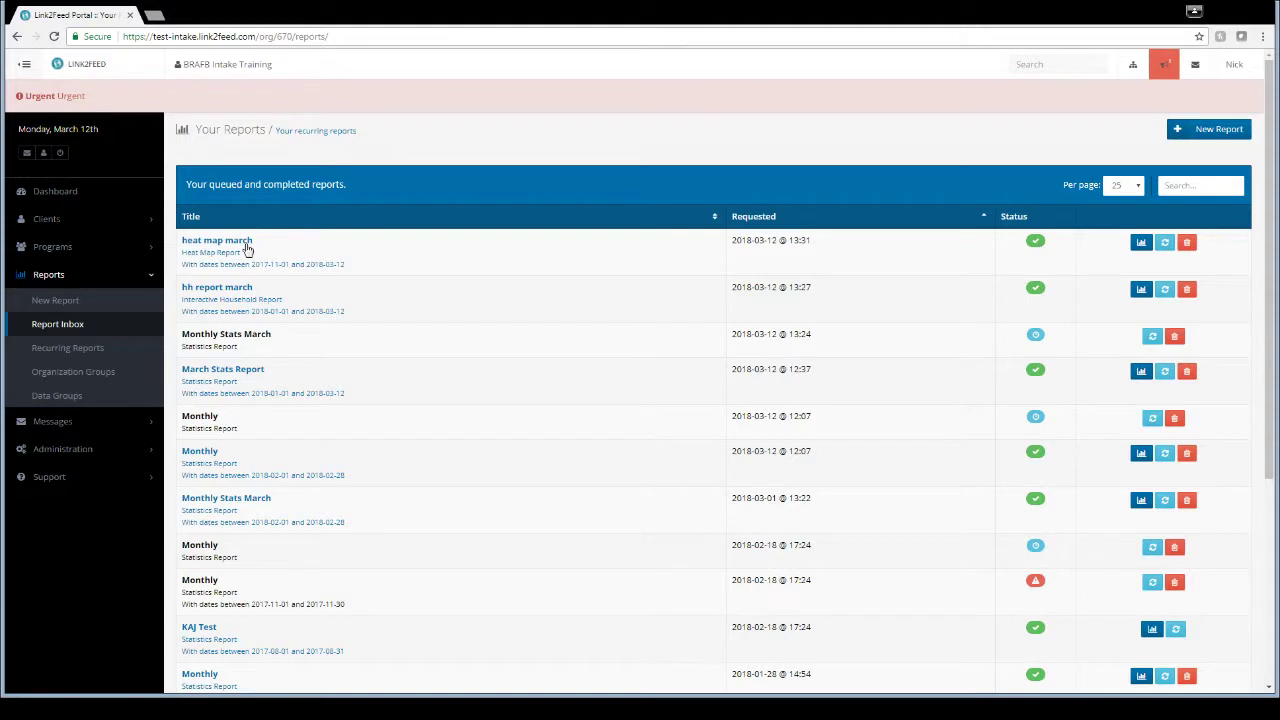
{"action": "left_click", "coordinate": [1142, 249]}
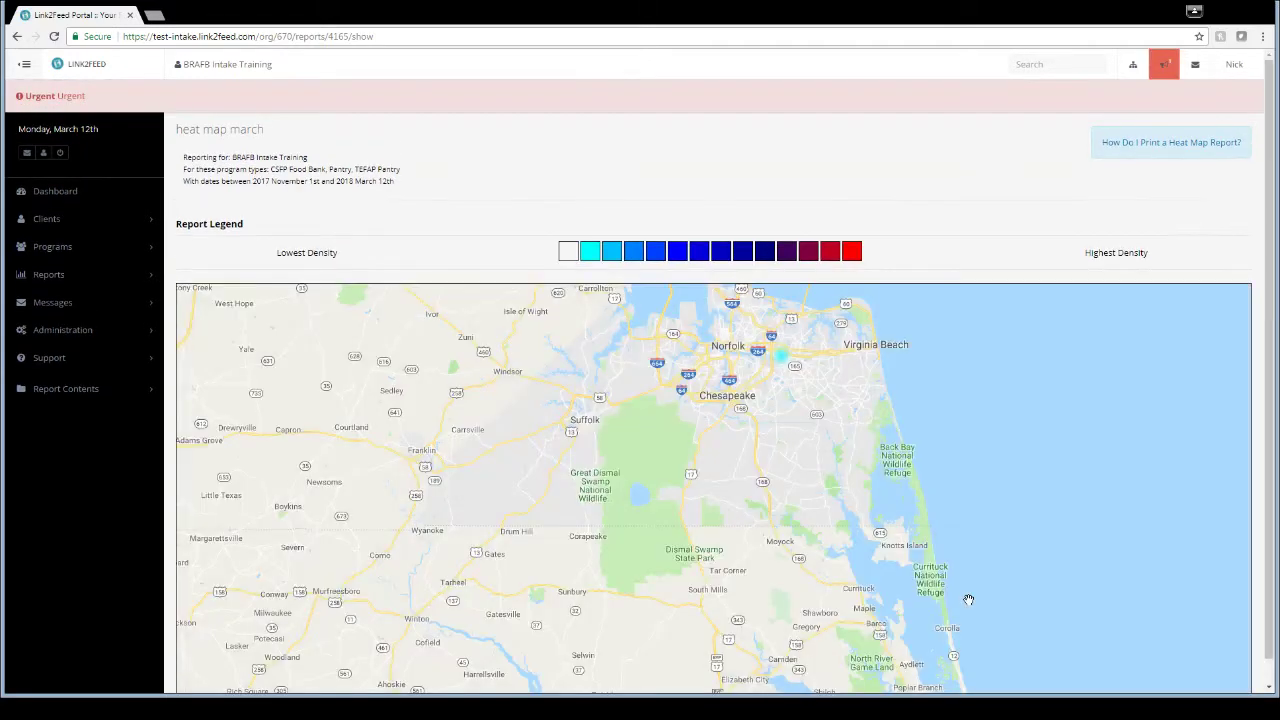
{"action": "left_click_drag", "start_coordinate": [603, 552], "coordinate": [776, 668]}
{"action": "scroll", "coordinate": [749, 380], "scroll_direction": "down", "scroll_amount": 1}
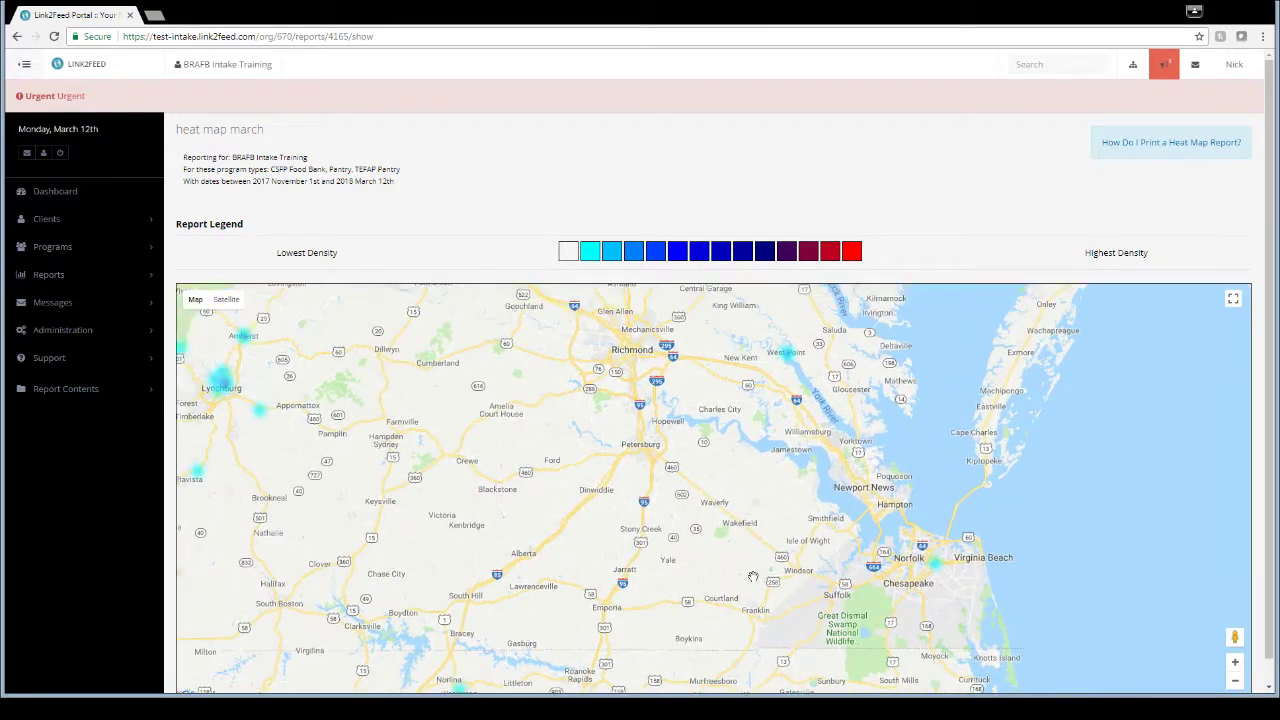
{"action": "left_click_drag", "start_coordinate": [676, 404], "coordinate": [830, 690]}
{"action": "left_click_drag", "start_coordinate": [620, 391], "coordinate": [846, 491]}
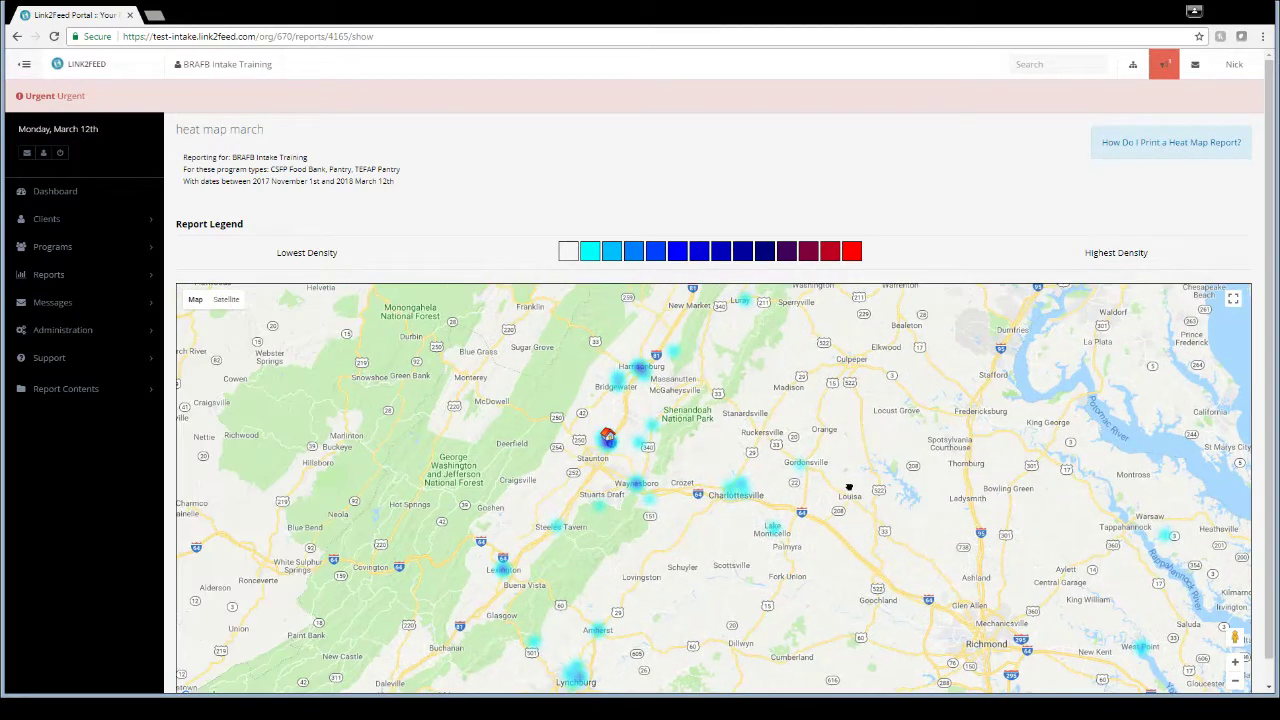
Examine the client density around the organization marker at Verona and the surrounding towns such as Waynesboro and Harrisonburg.
{"action": "scroll", "coordinate": [707, 440], "scroll_direction": "up", "scroll_amount": 1}
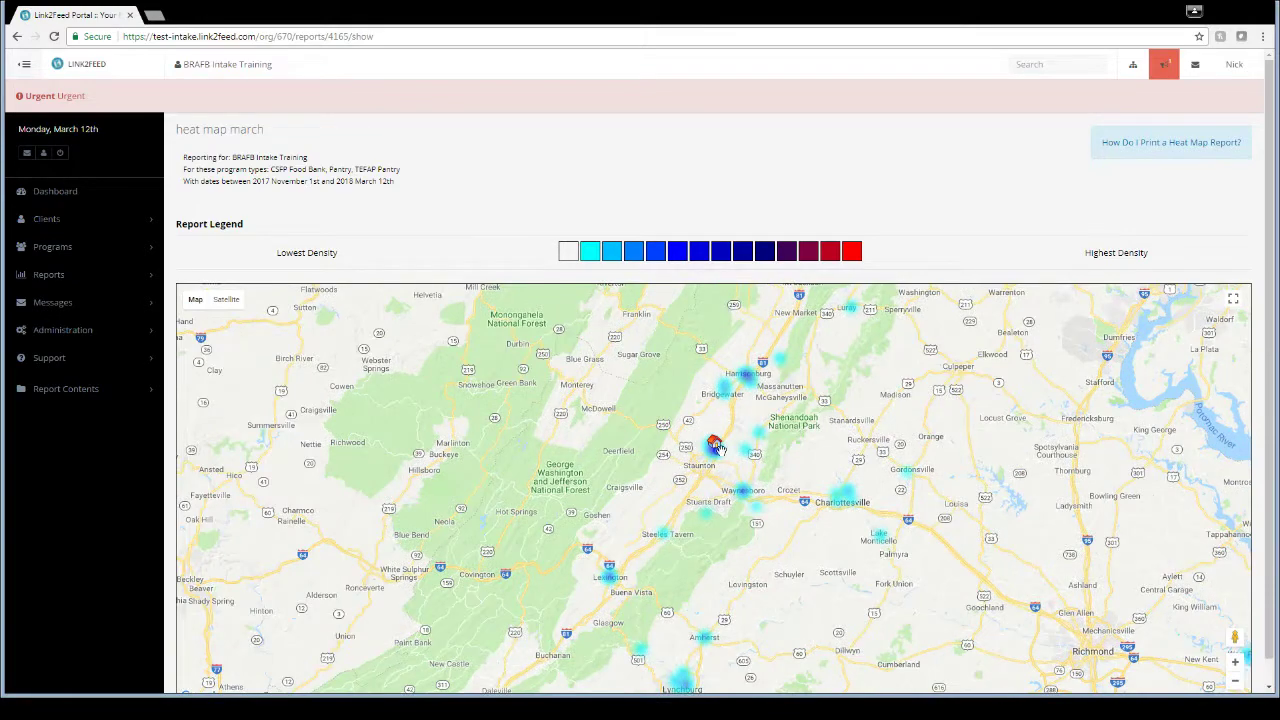
{"action": "scroll", "coordinate": [751, 400], "scroll_direction": "up", "scroll_amount": 1}
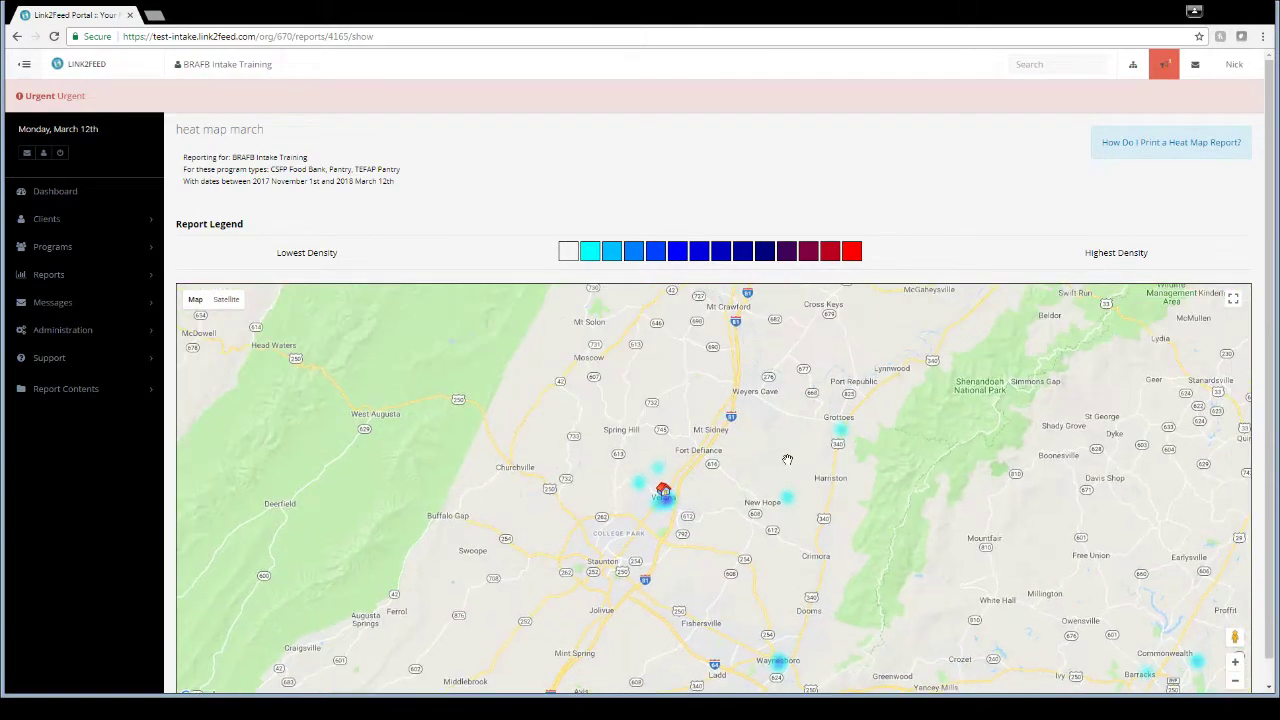
{"action": "scroll", "coordinate": [787, 454], "scroll_direction": "down", "scroll_amount": 1}
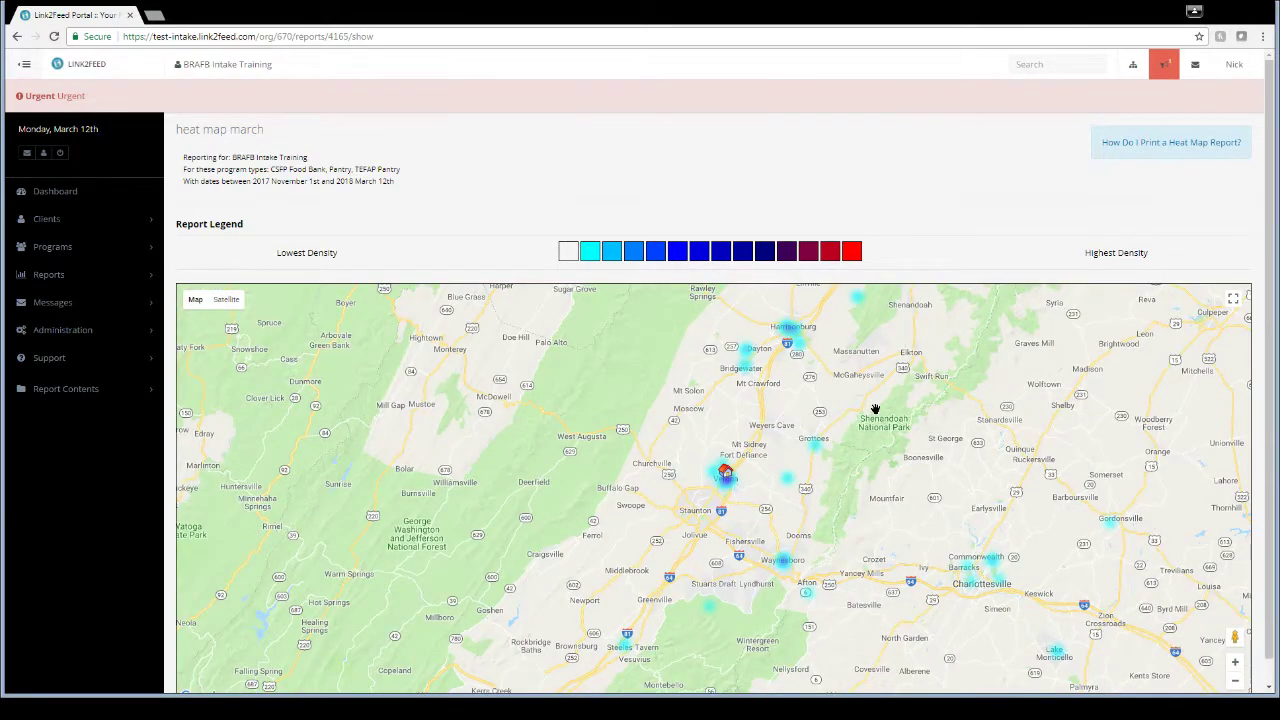
{"action": "mouse_move", "coordinate": [875, 410]}
{"action": "left_mouse_down"}
{"action": "mouse_move", "coordinate": [892, 450]}
{"action": "mouse_move", "coordinate": [880, 432]}
{"action": "left_mouse_up"}
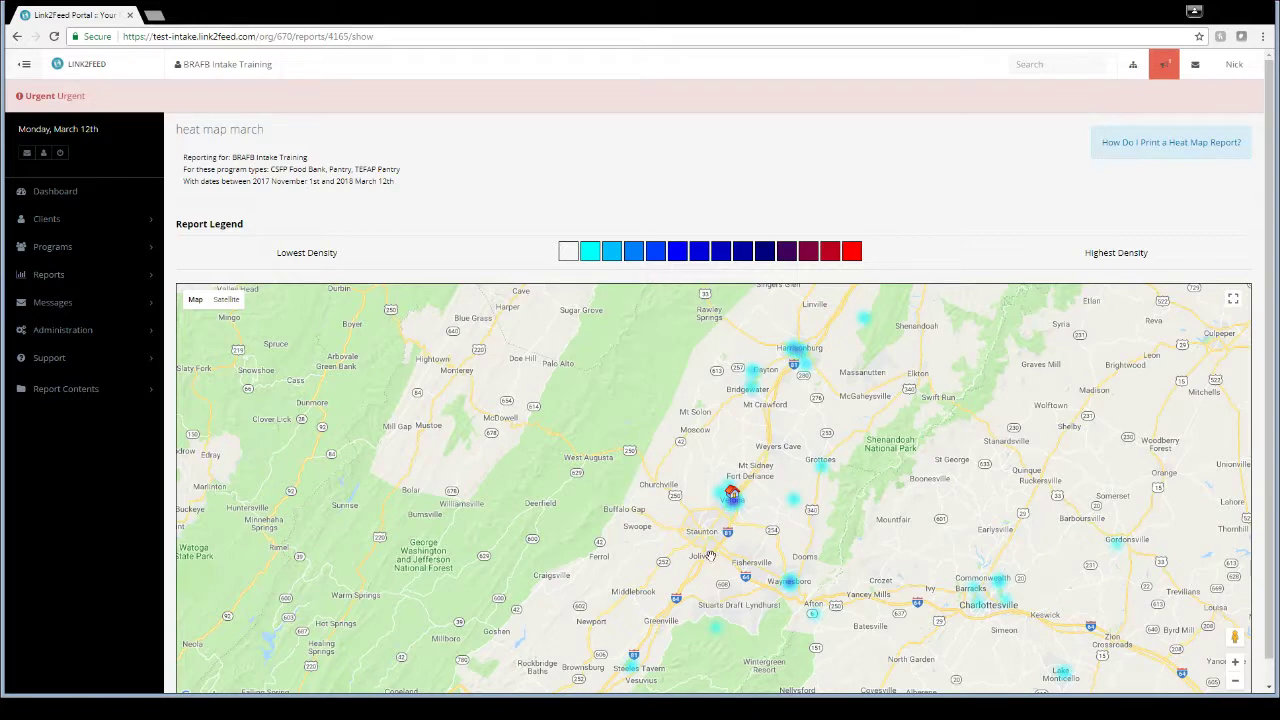
{"action": "scroll", "coordinate": [709, 556], "scroll_direction": "up", "scroll_amount": 1}
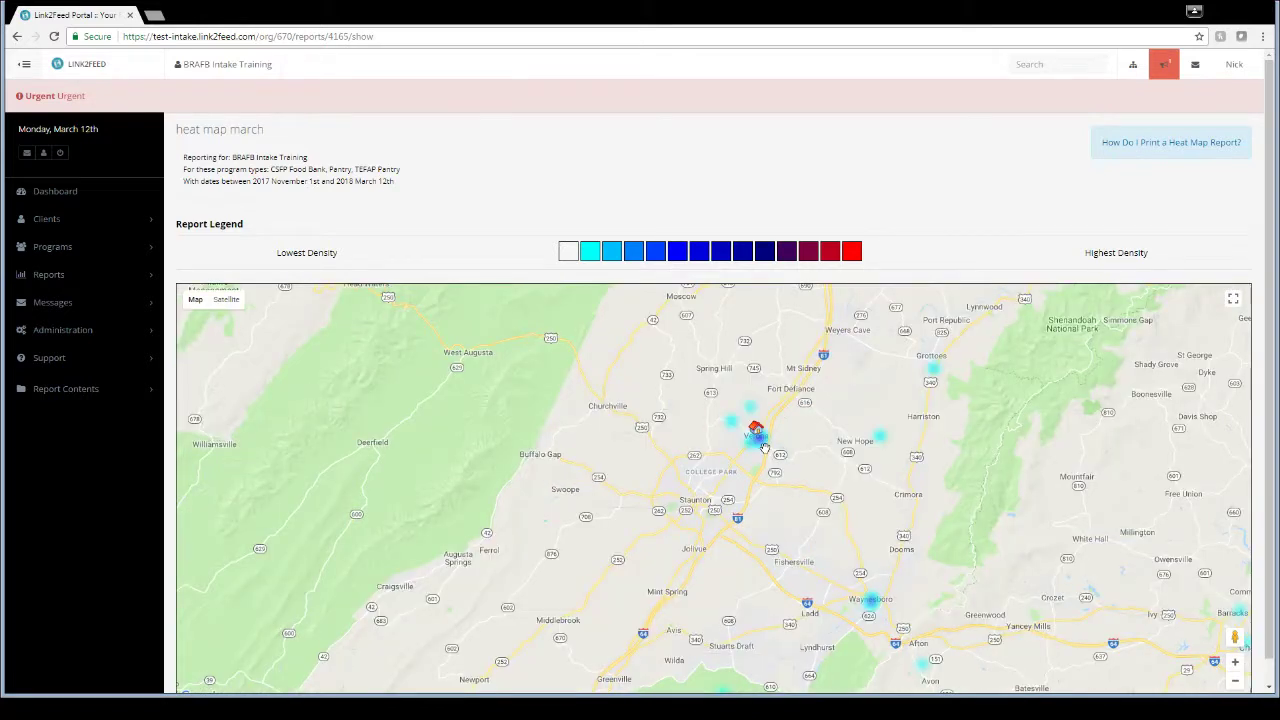
{"action": "scroll", "coordinate": [764, 447], "scroll_direction": "up", "scroll_amount": 1}
{"action": "scroll", "coordinate": [856, 371], "scroll_direction": "down", "scroll_amount": 1}
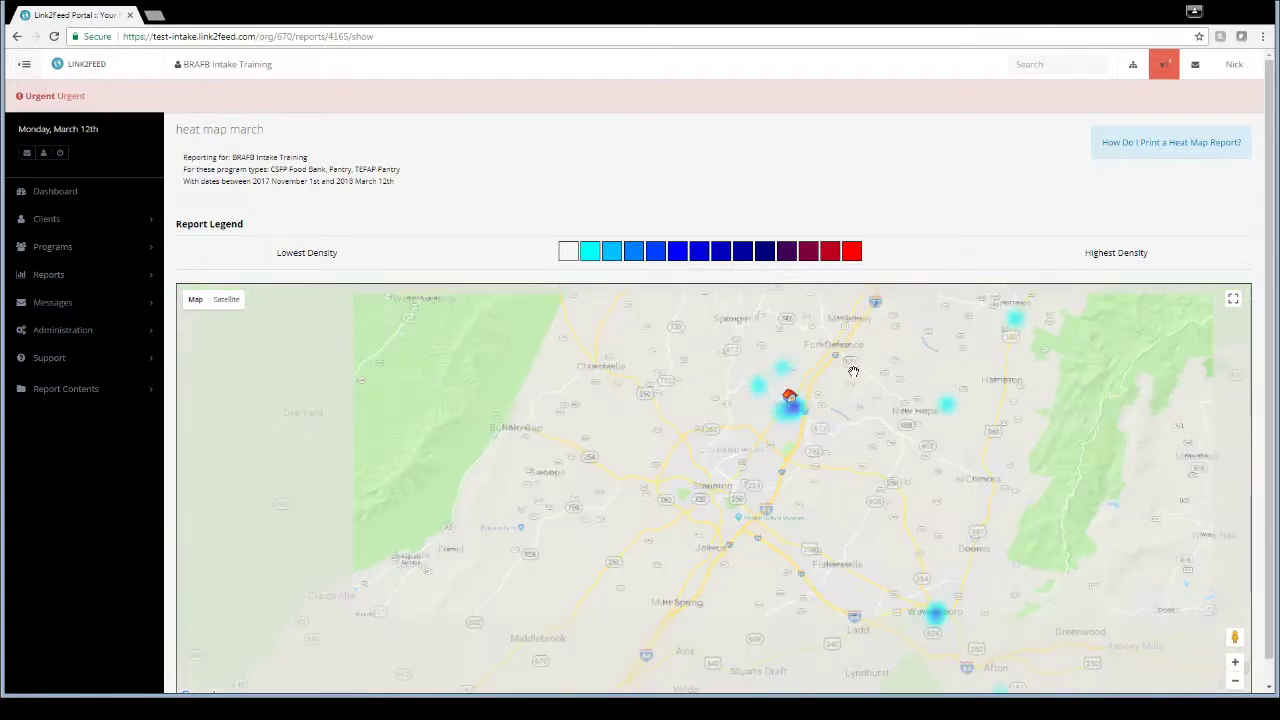
{"action": "scroll", "coordinate": [908, 351], "scroll_direction": "down", "scroll_amount": 1}
{"action": "left_click_drag", "start_coordinate": [914, 348], "coordinate": [865, 444]}
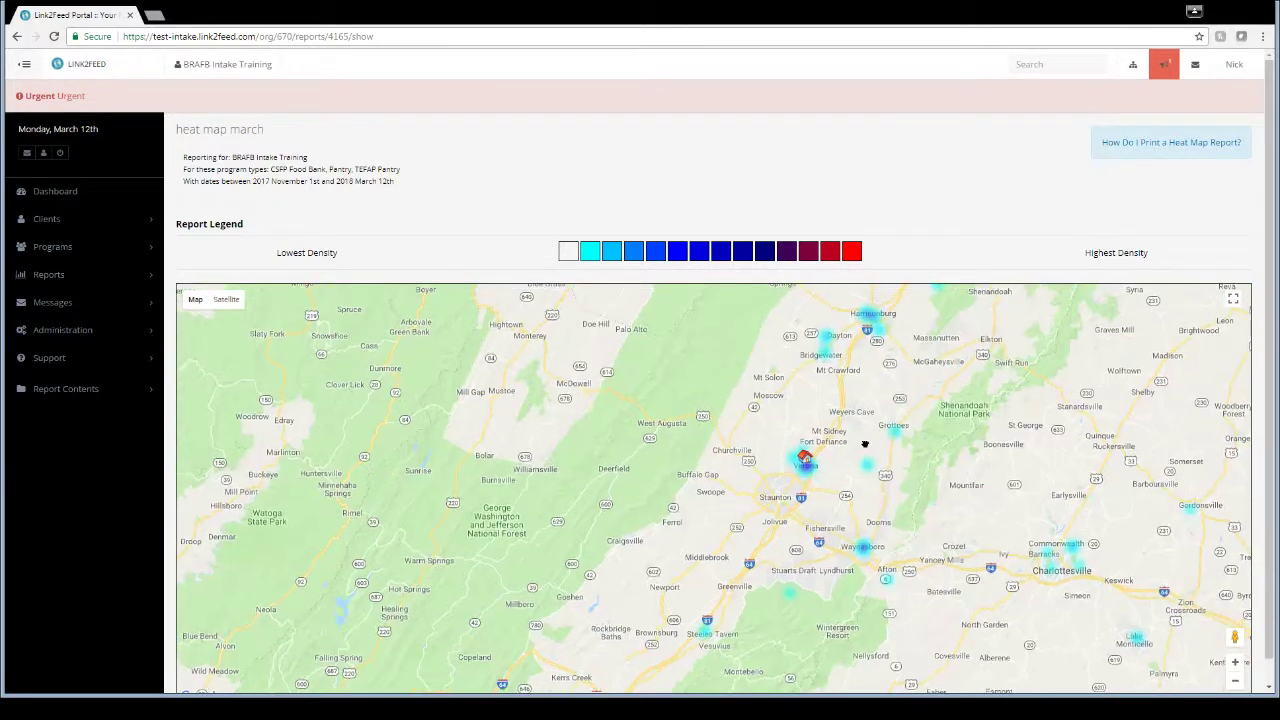